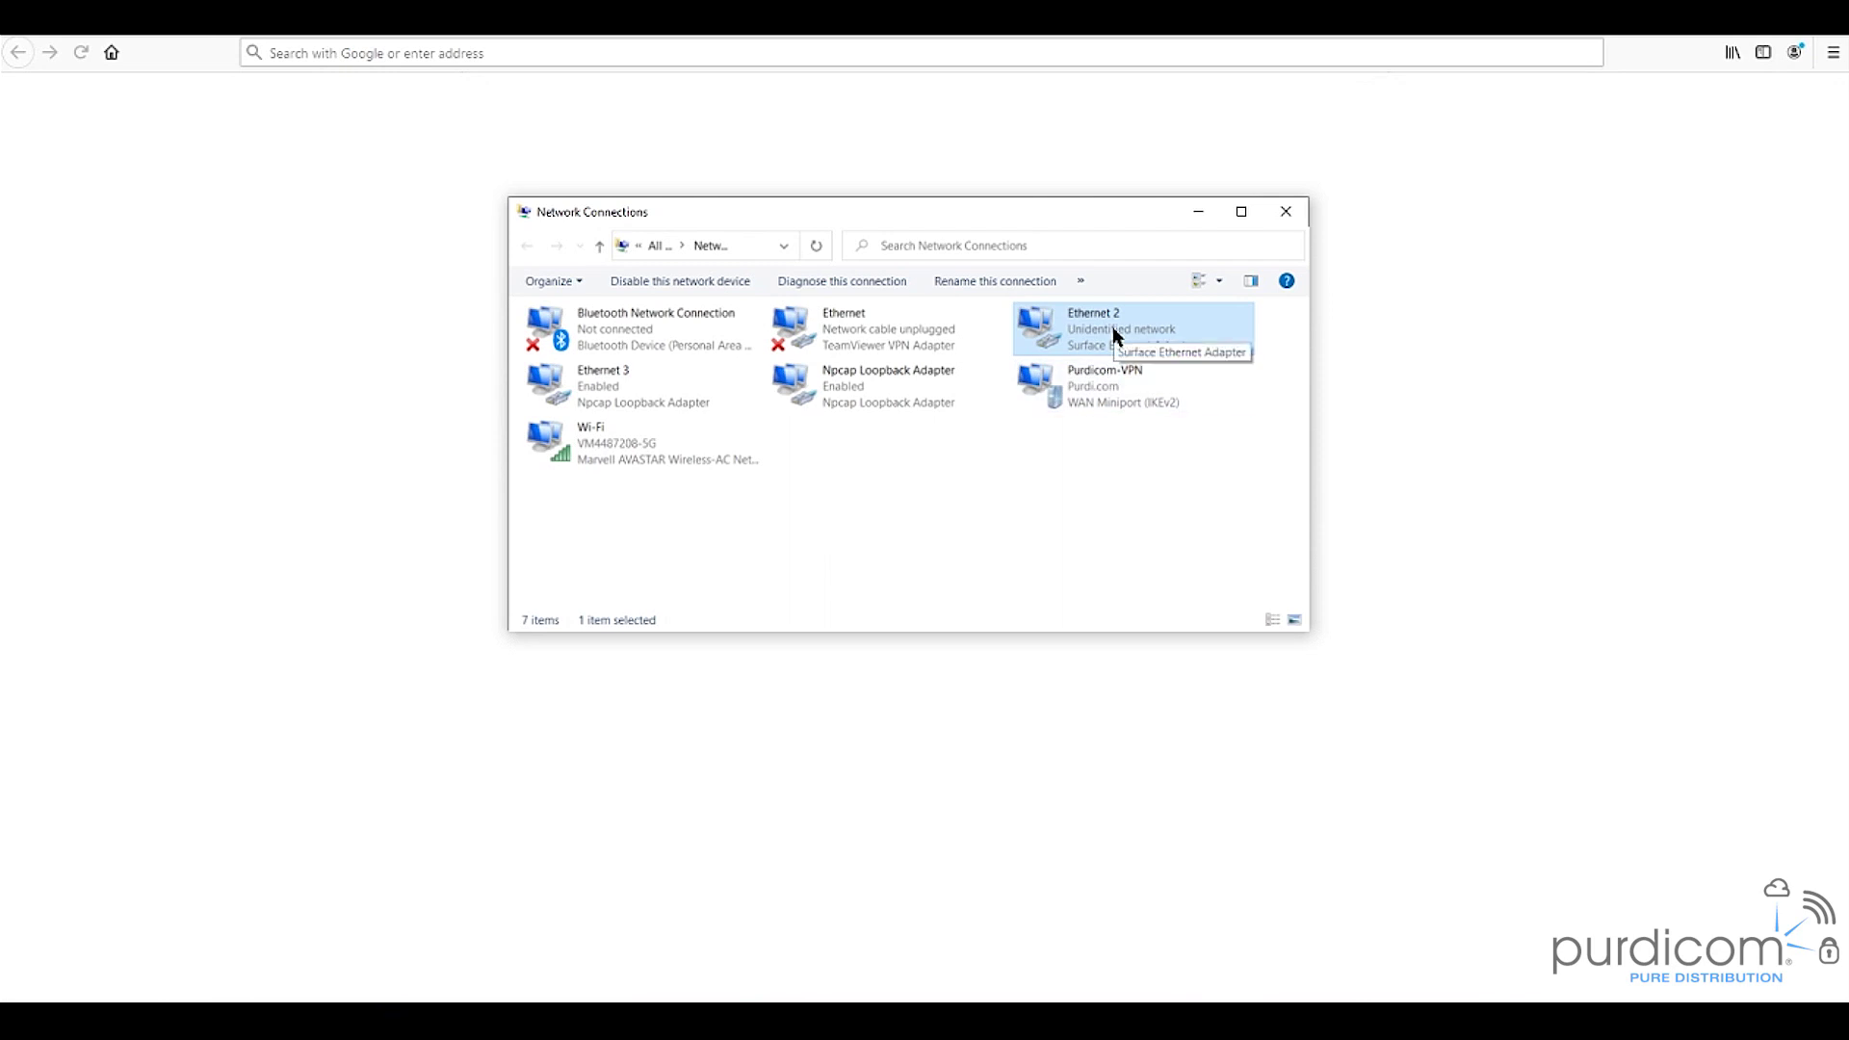
- Switch Ethernet 2's IPv4 to manual address 192.168.0.10 with mask 255.255.255.0 and confirm
right_click(1115, 334)
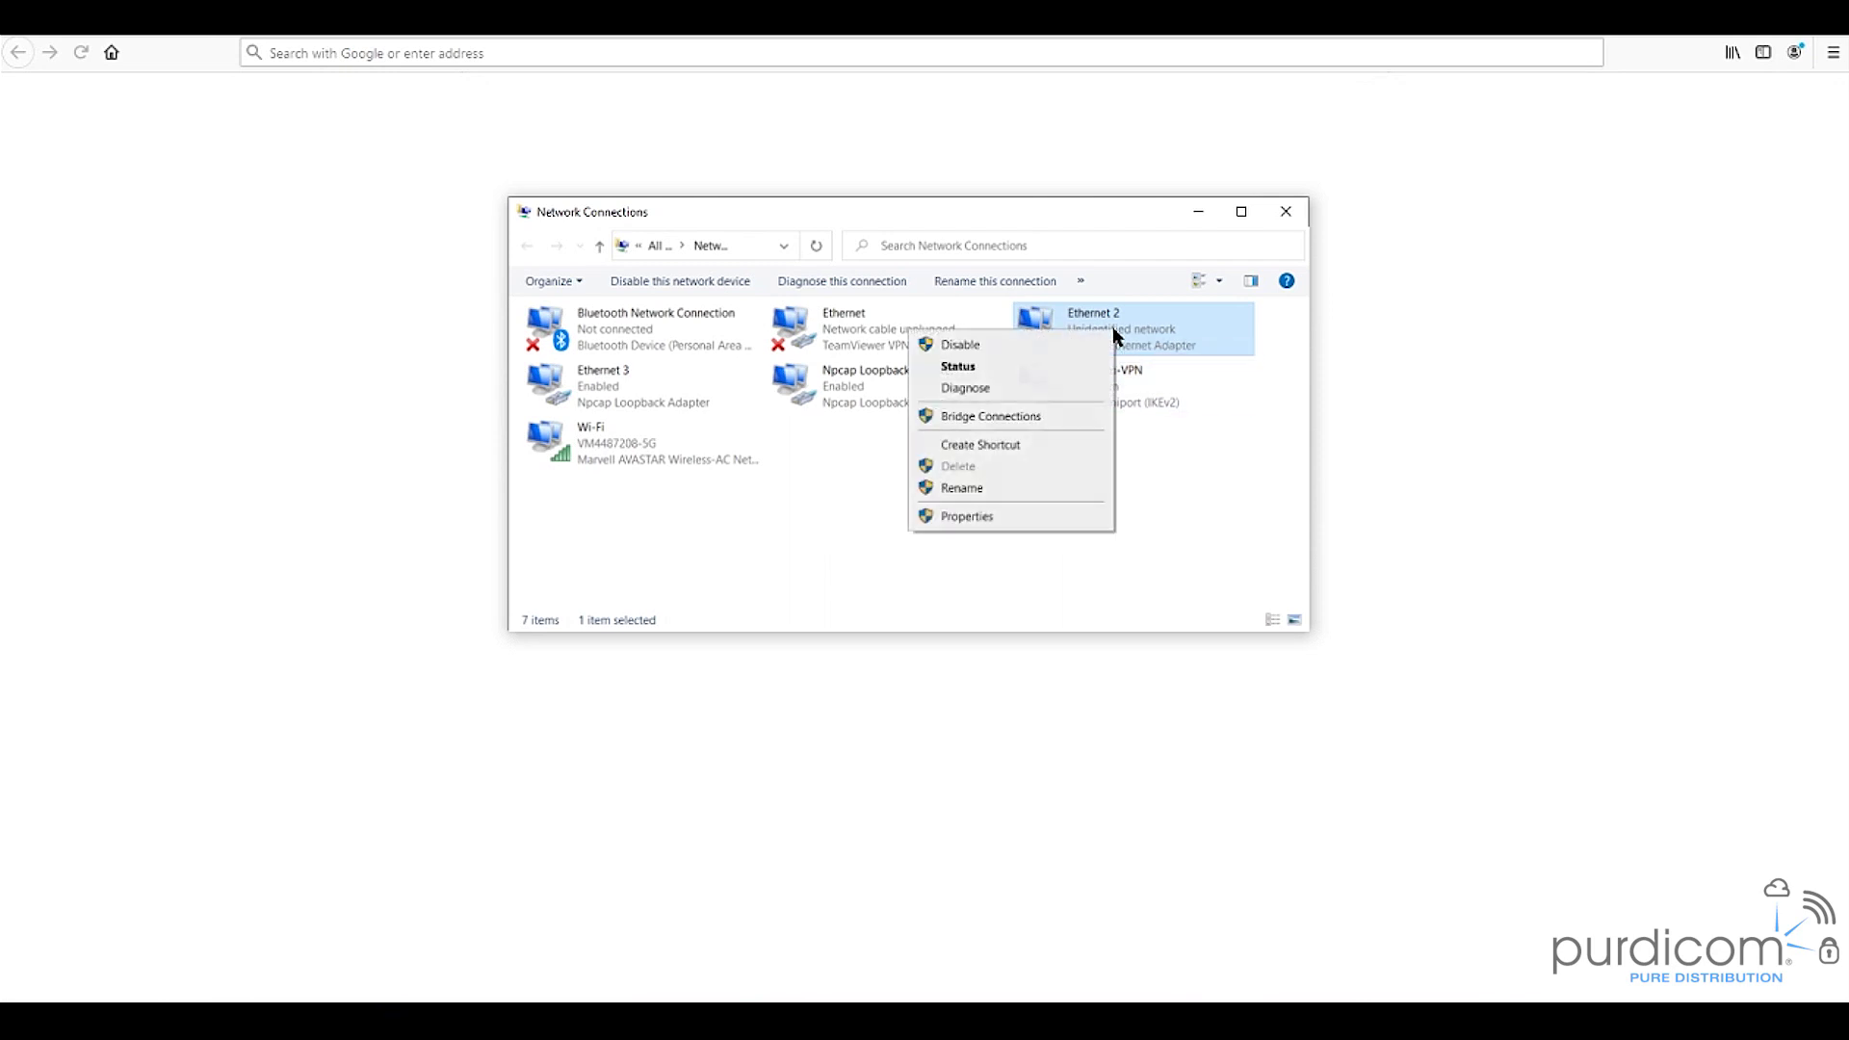
left_click(1004, 516)
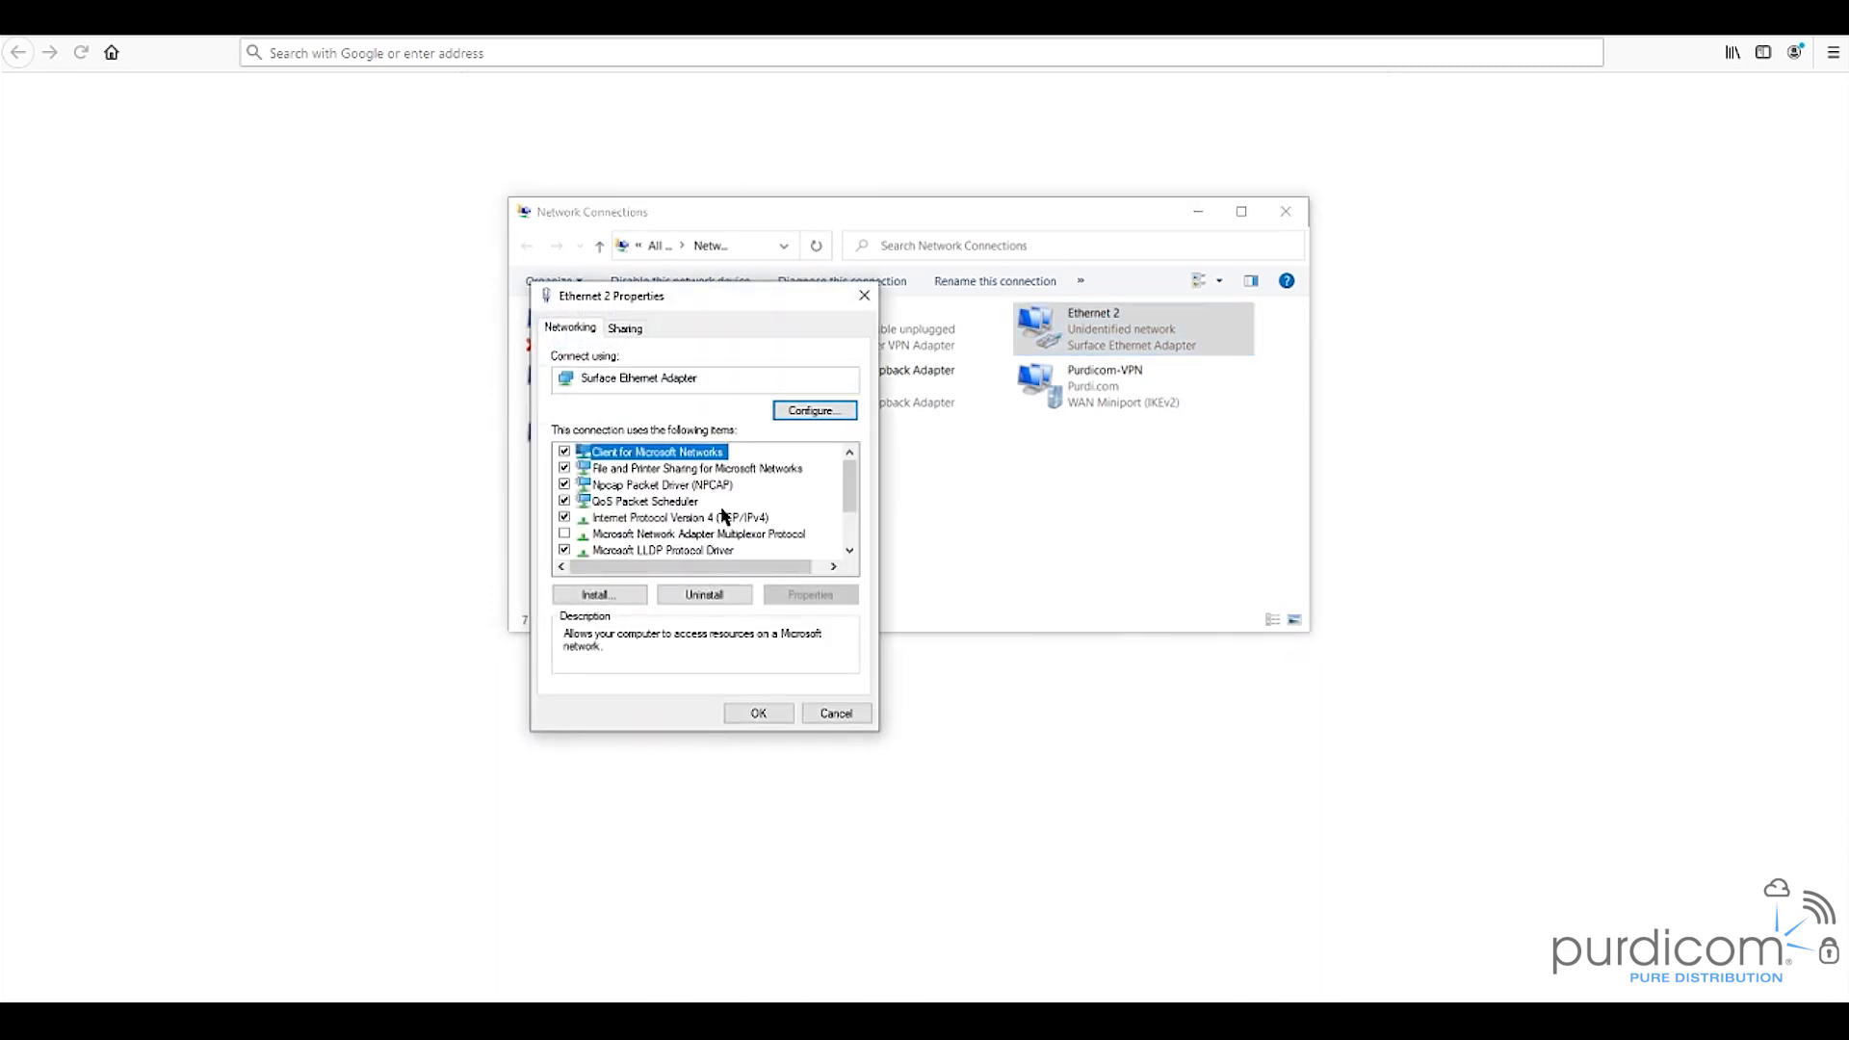
left_click(724, 517)
left_click(807, 594)
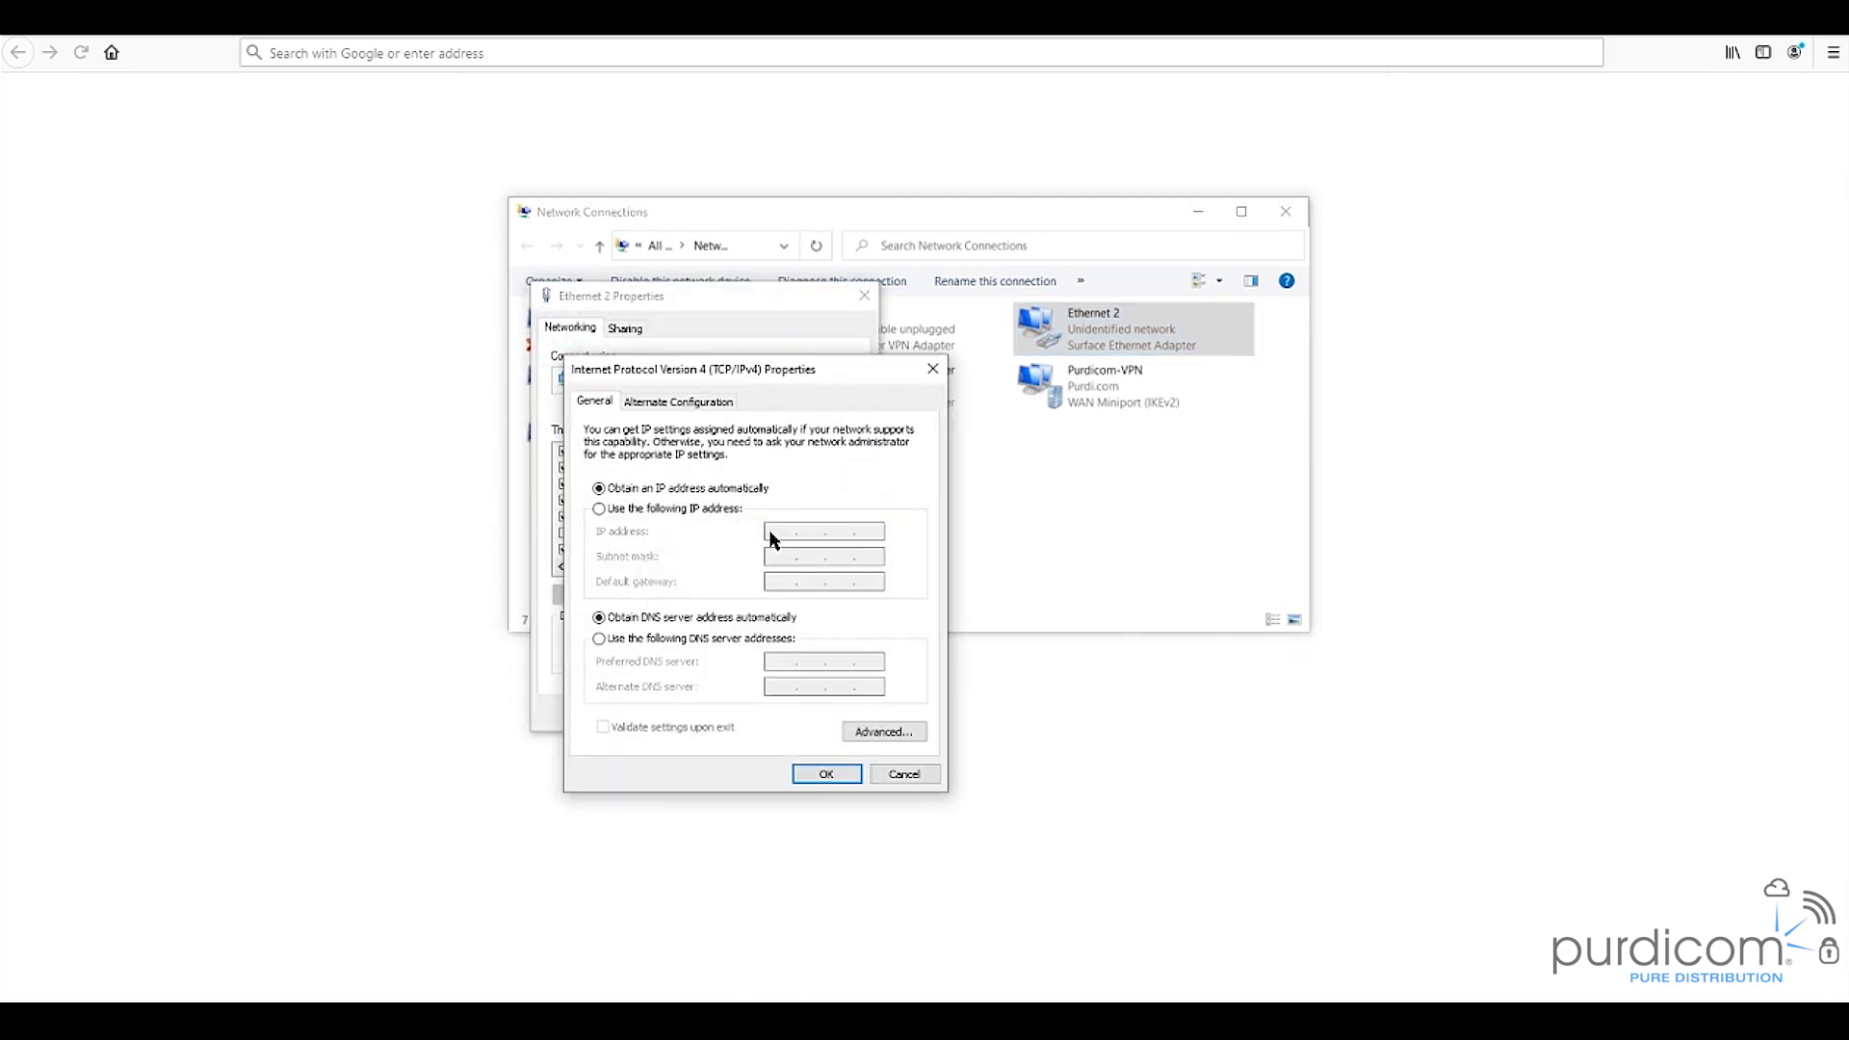
left_click(667, 507)
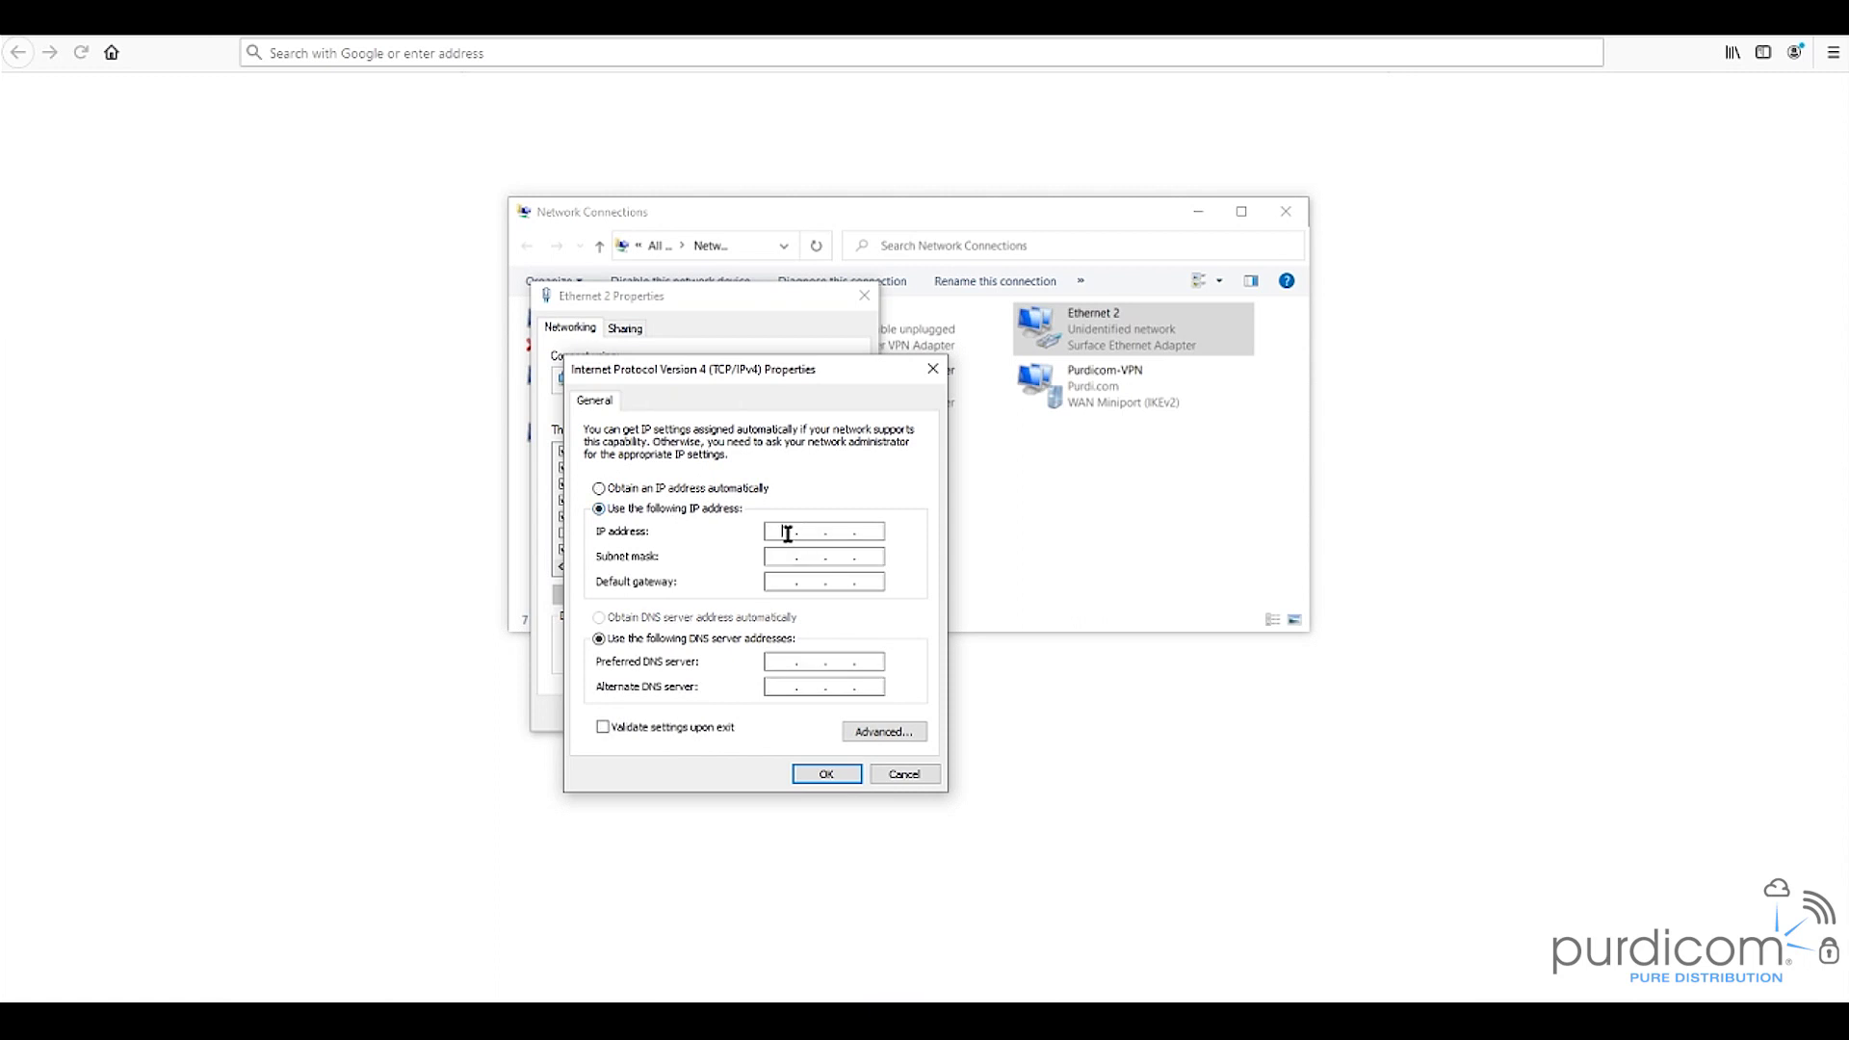
left_click(788, 533)
type("192 . 168 . 0 . 10")
key("Tab")
left_click(823, 775)
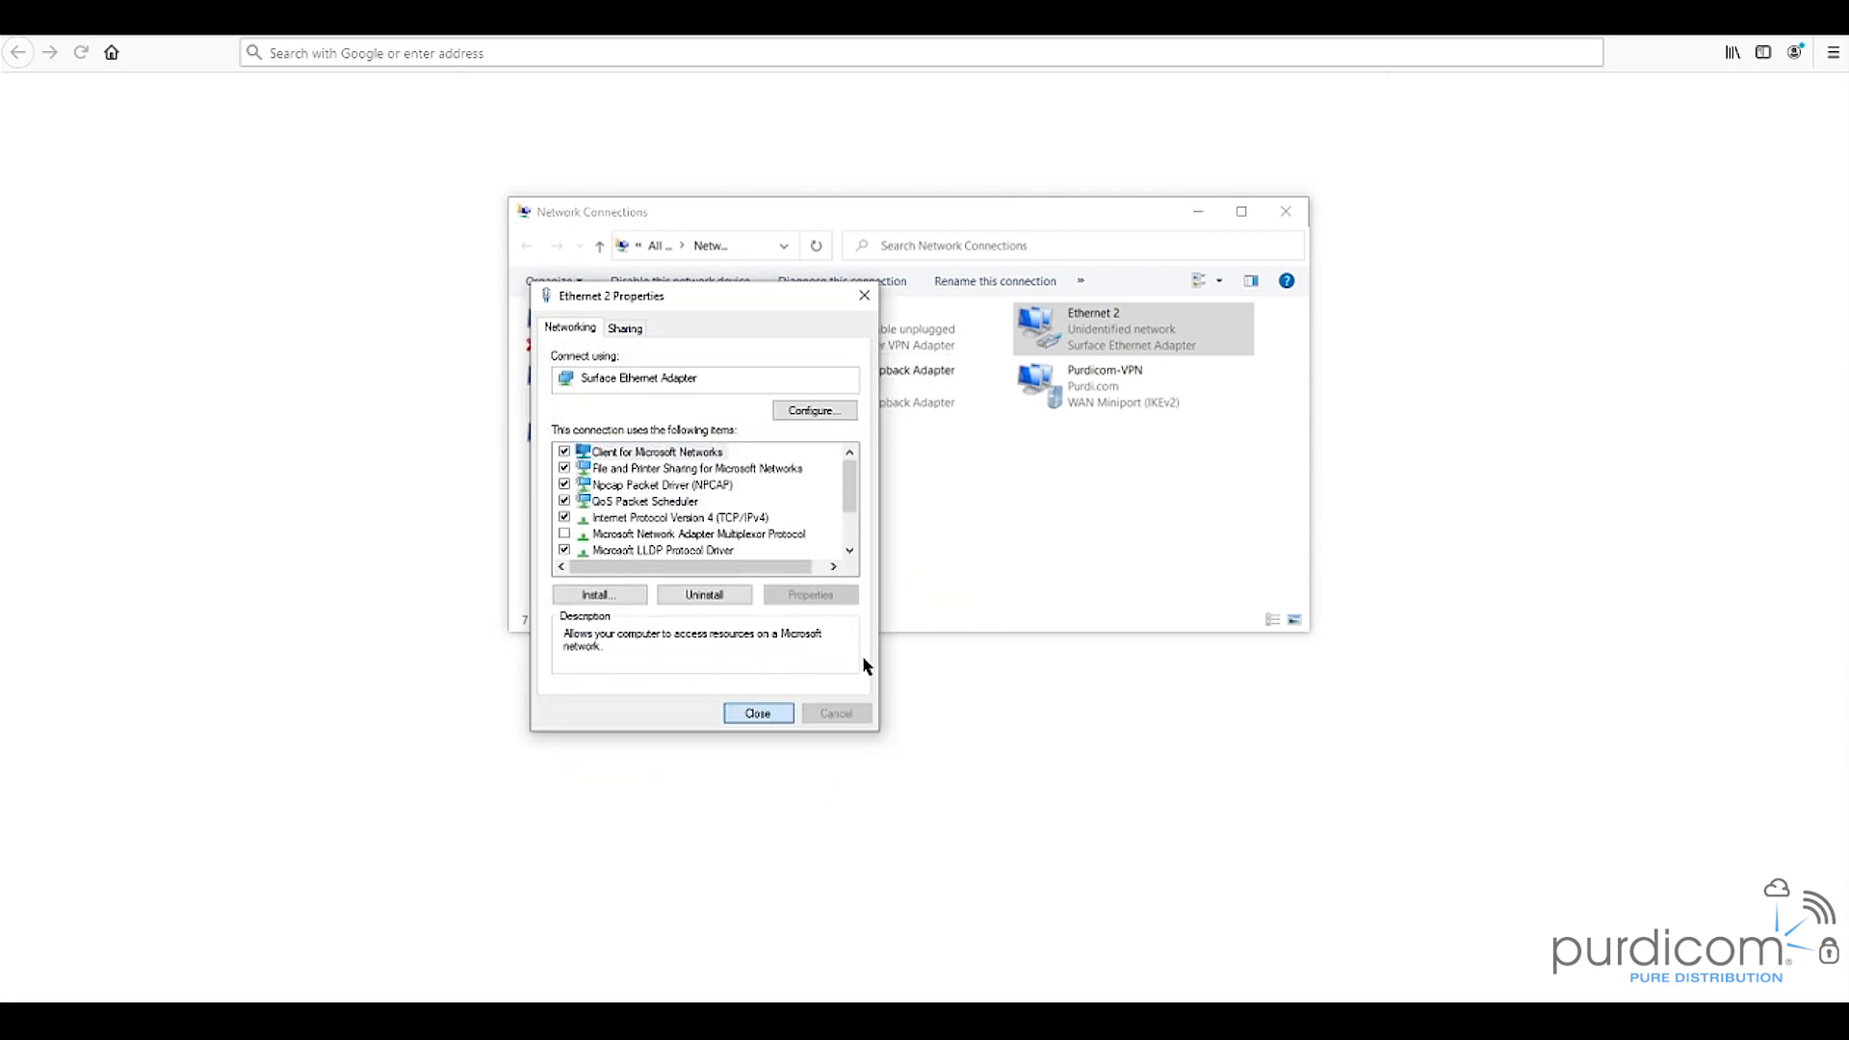
key("Return")
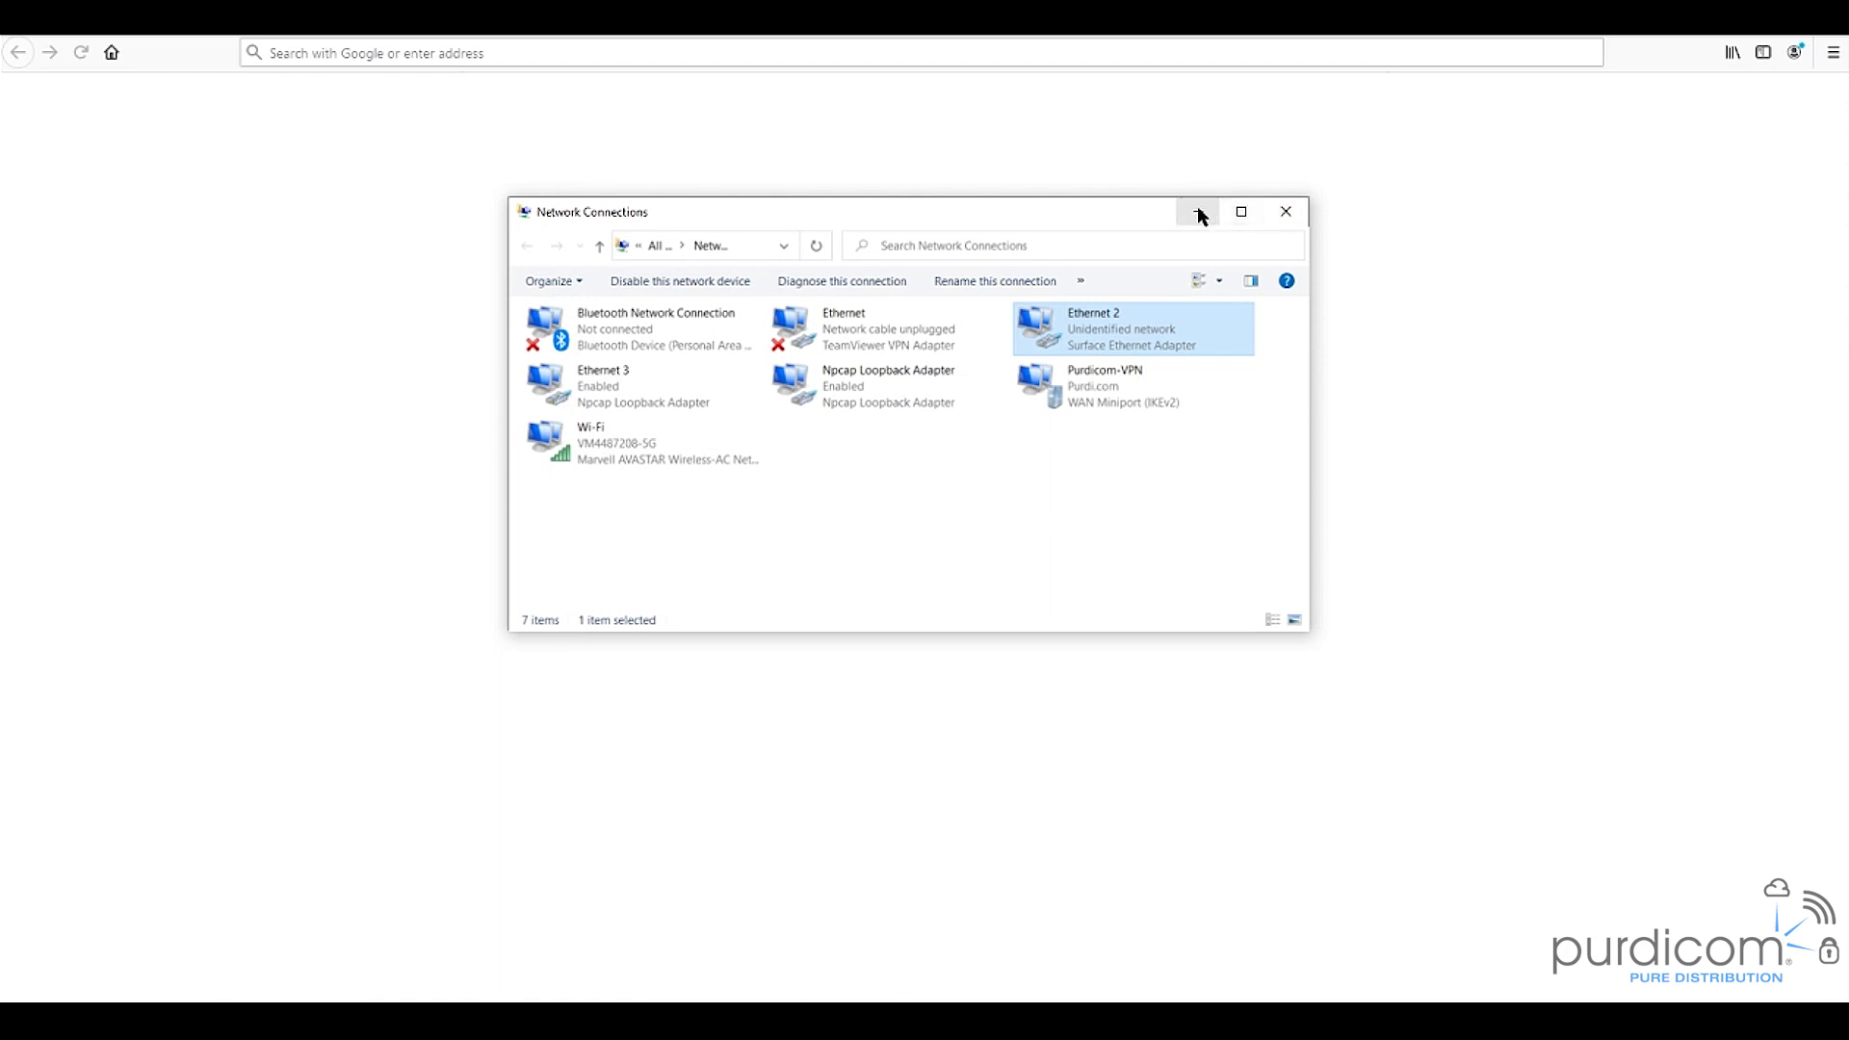
left_click(1199, 212)
left_click(370, 53)
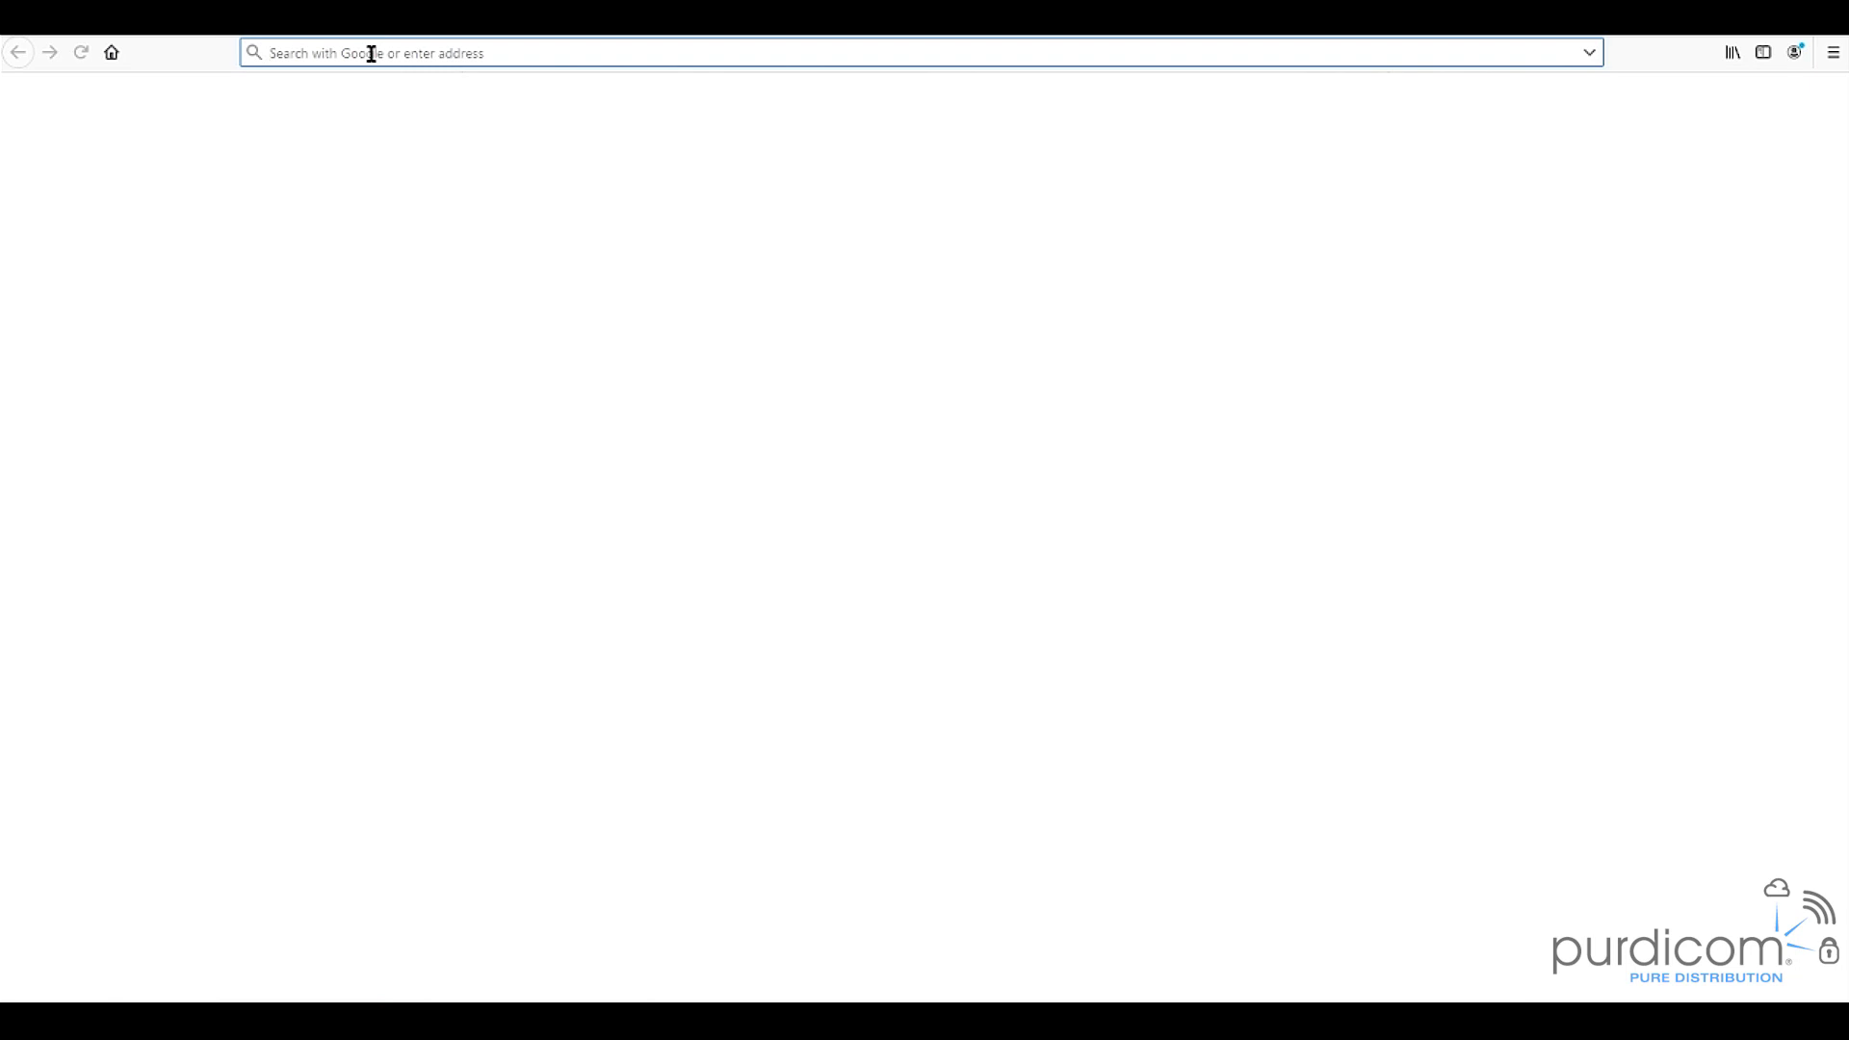
type("https:")
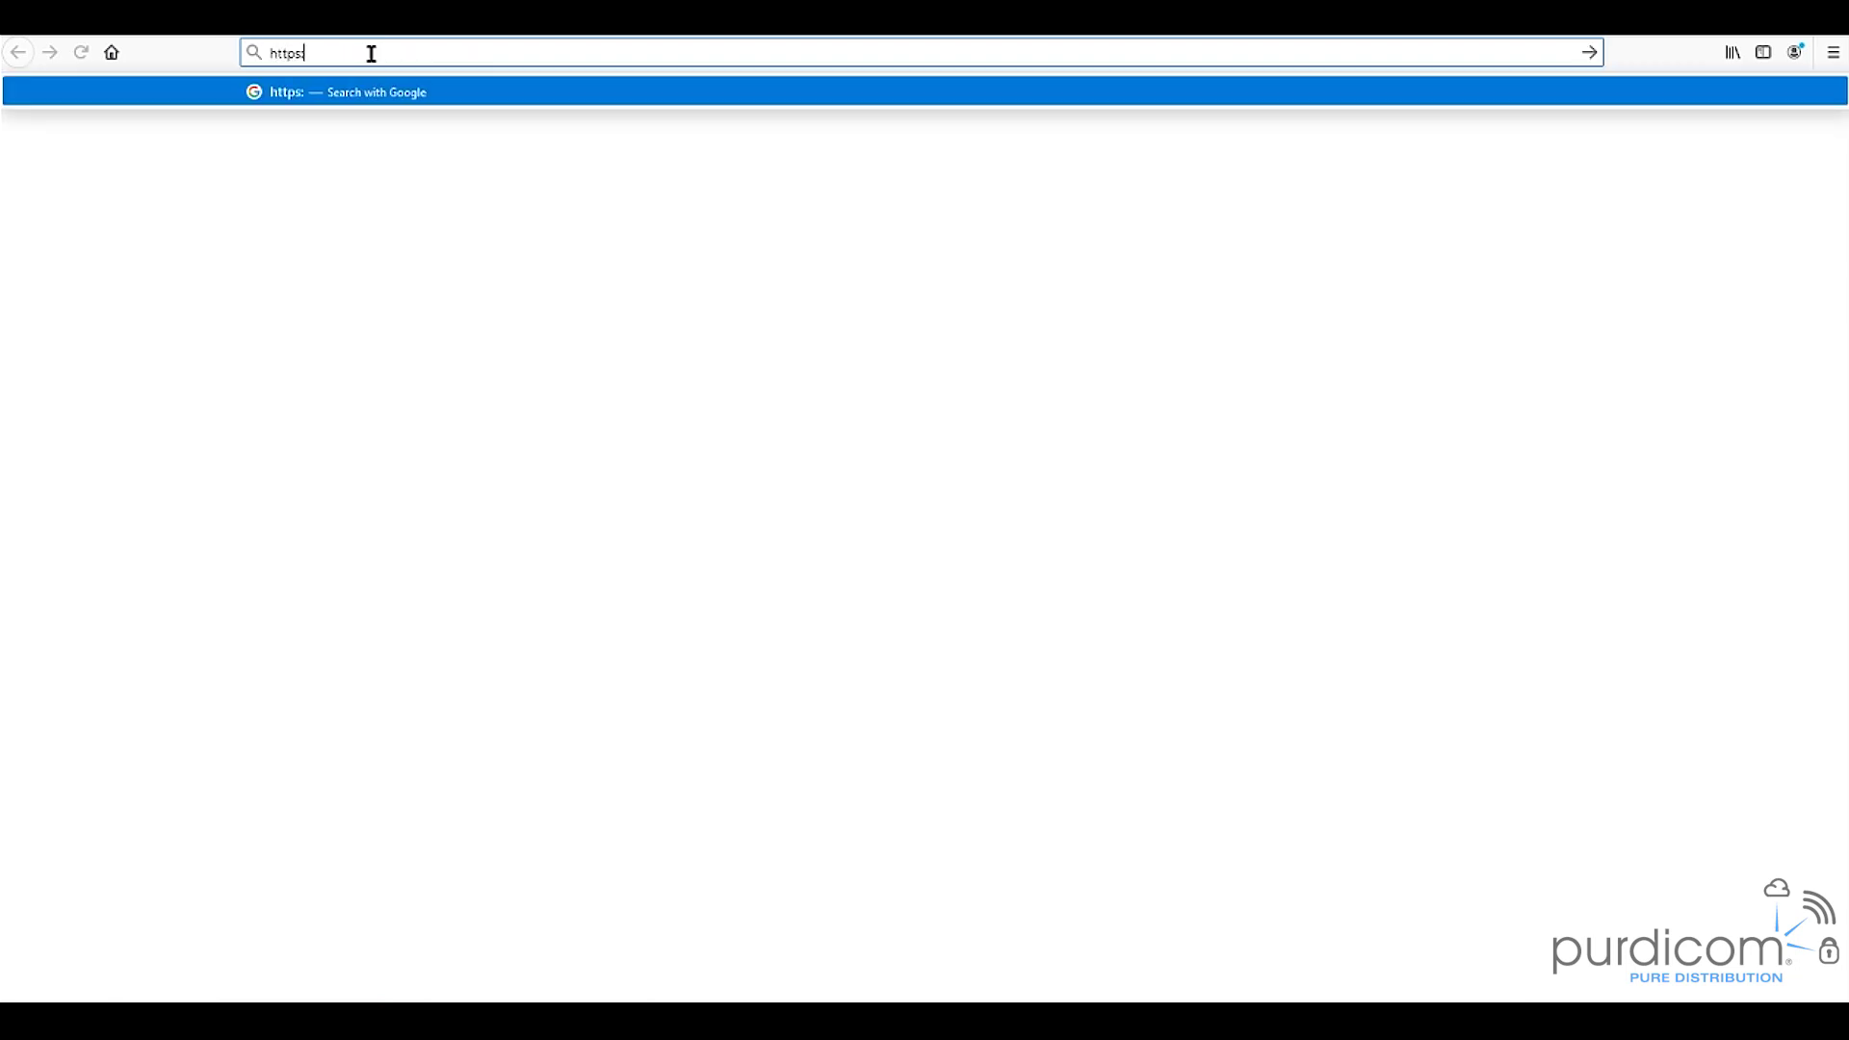
type("//192.168.0.1")
key("Return")
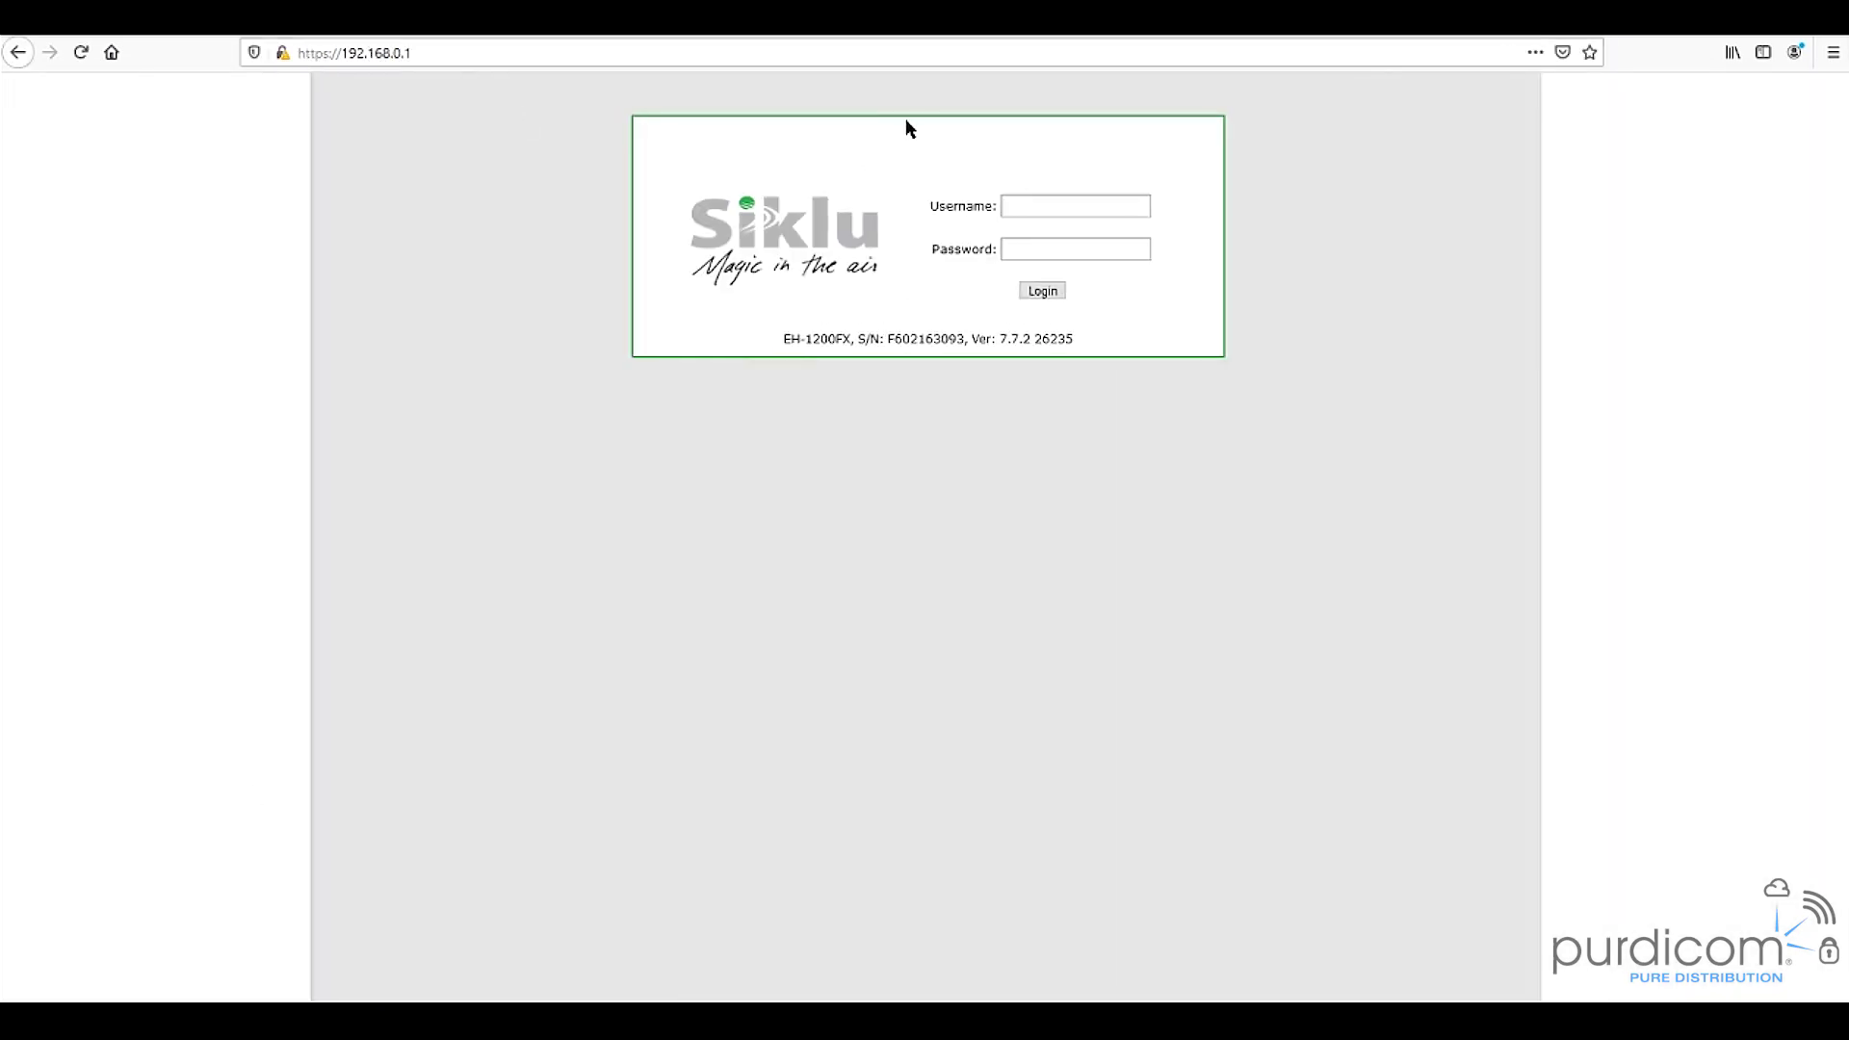
- Sign in with the radio's username and password
left_click(1024, 209)
type("admin")
key("Tab")
type("admin")
key("Return")
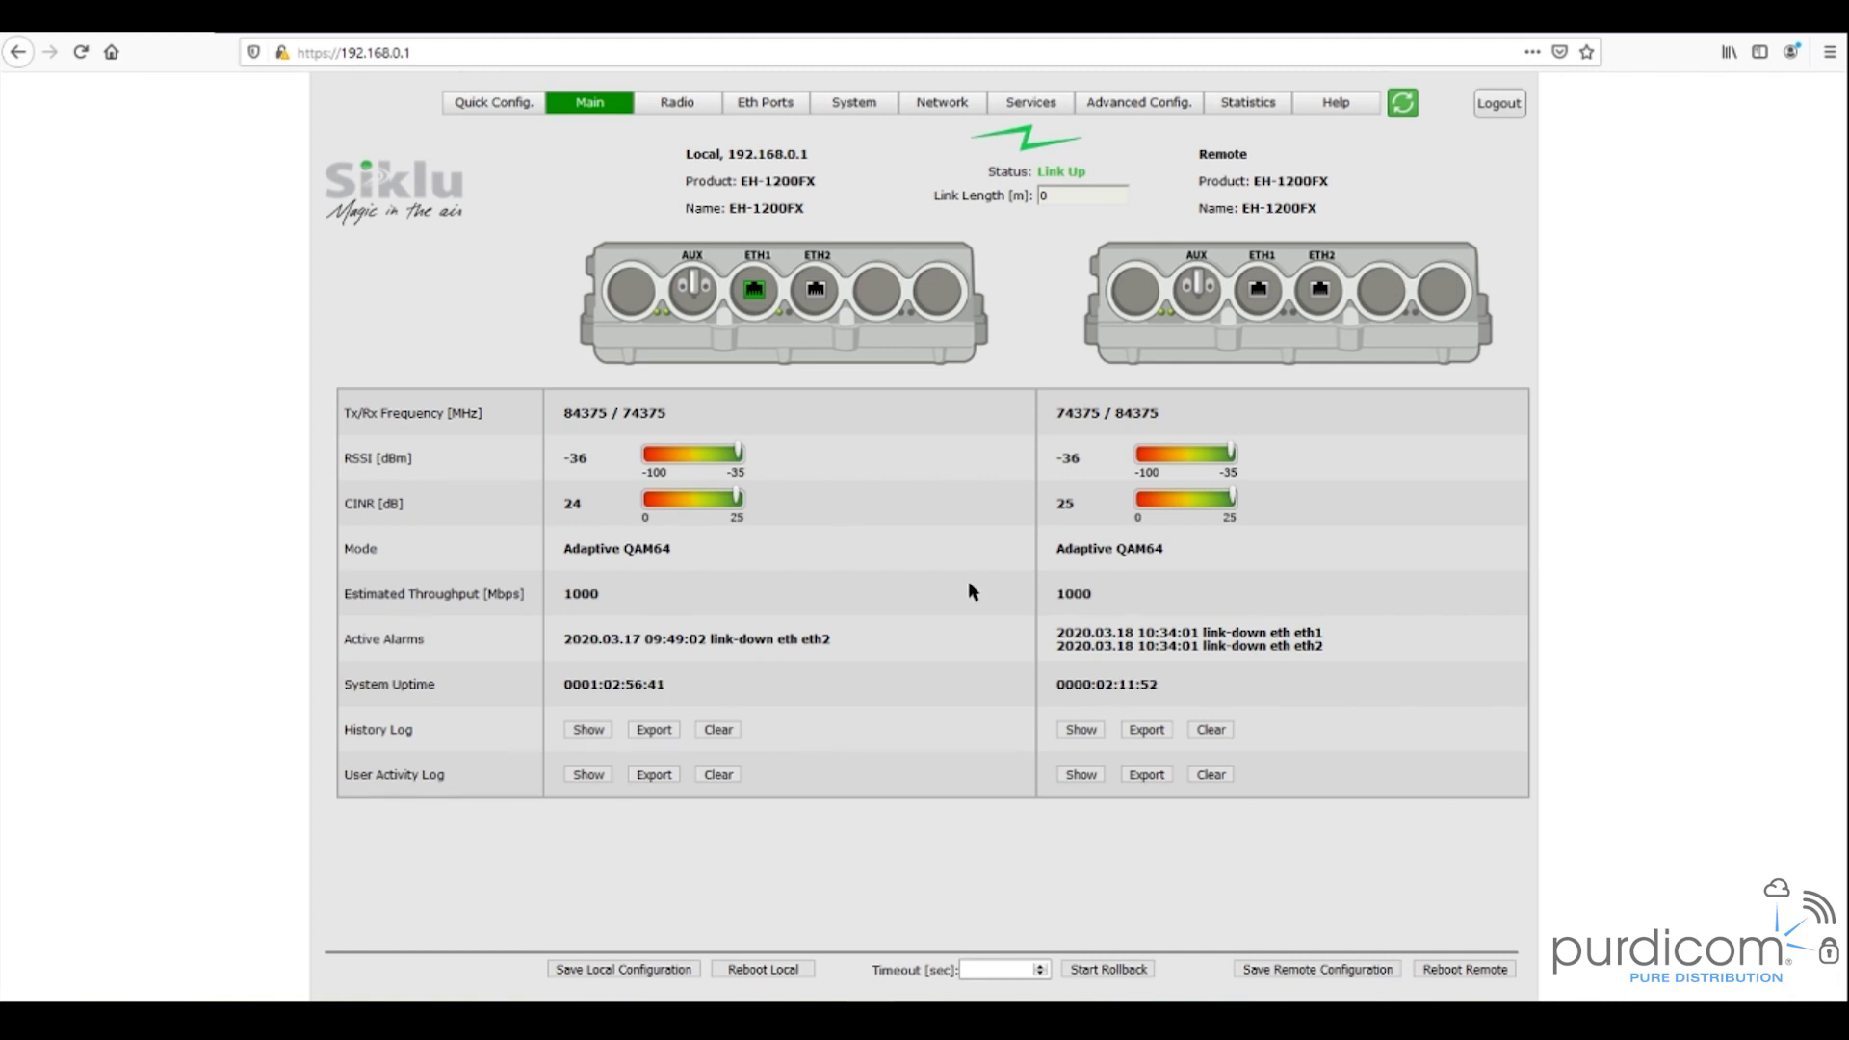
- In Quick Config, rename the local product to 'Master' and the remote to 'Slave', then continue to Radio
left_click(477, 113)
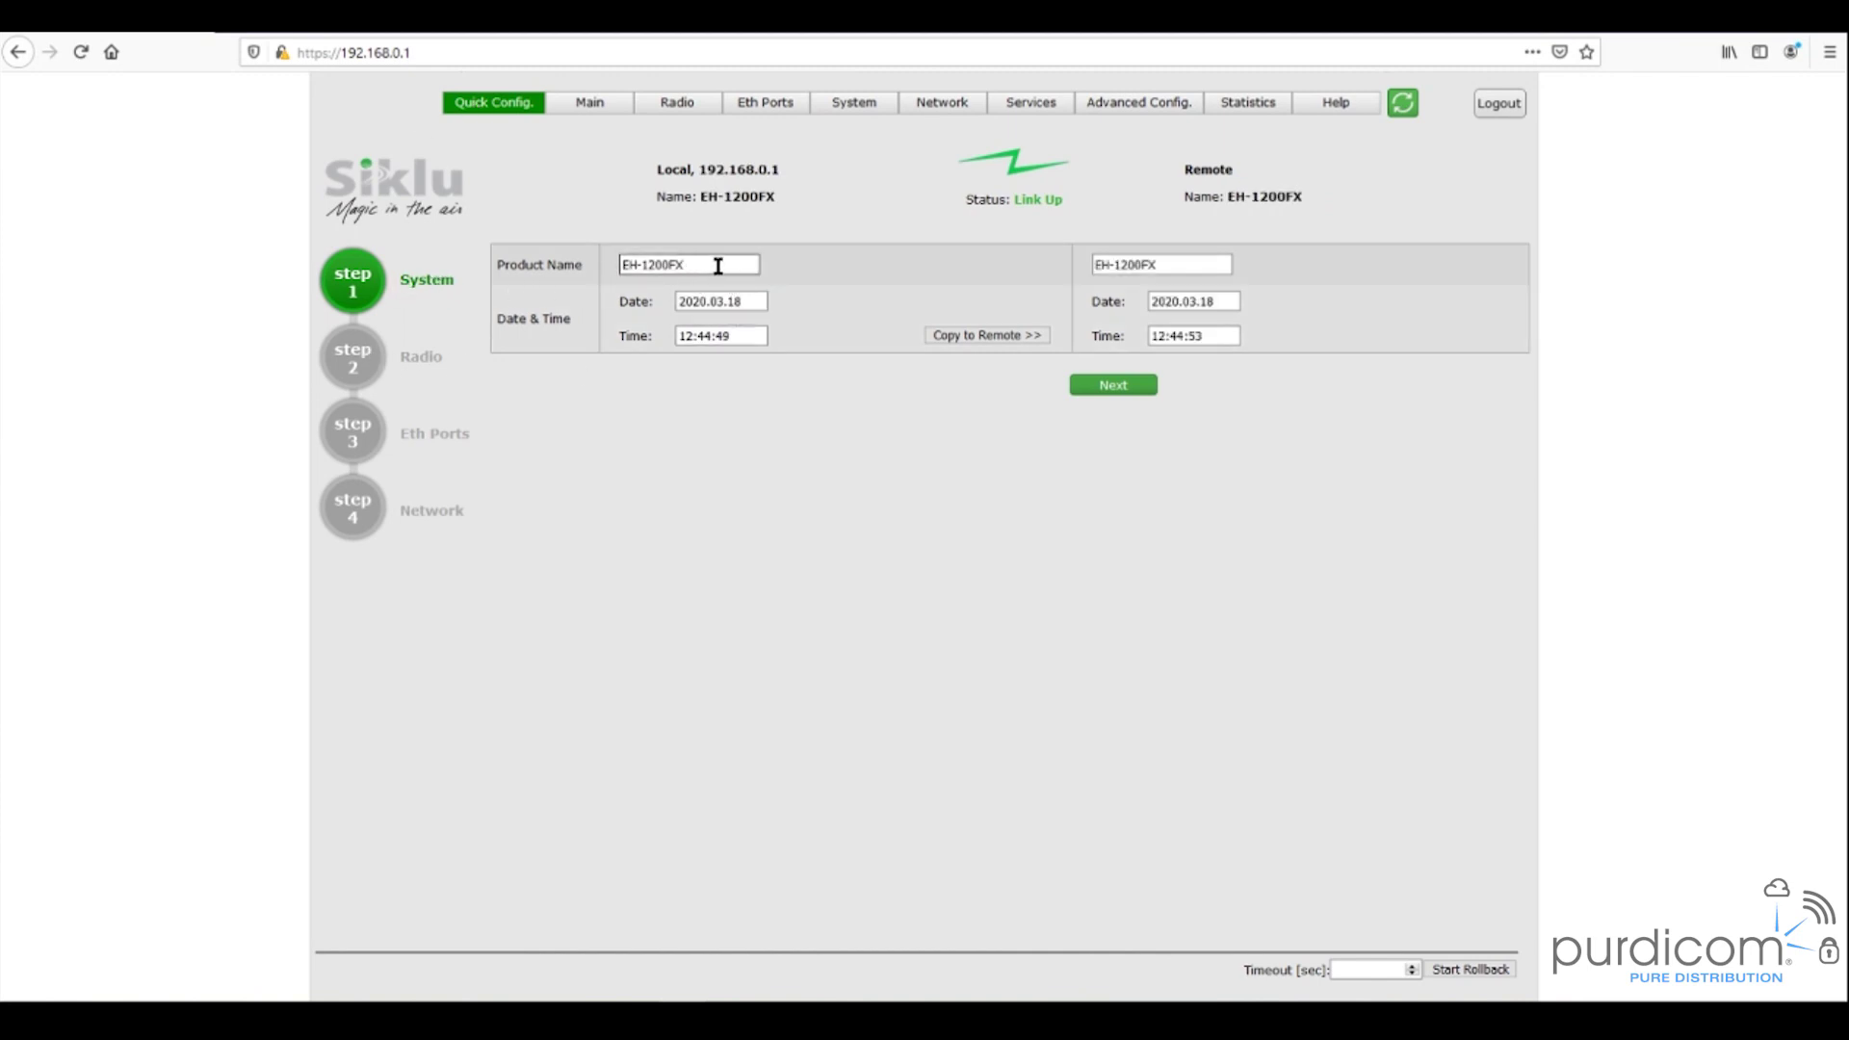
left_click_drag(717, 265, 603, 264)
type("Master")
key("Tab")
type("Slve")
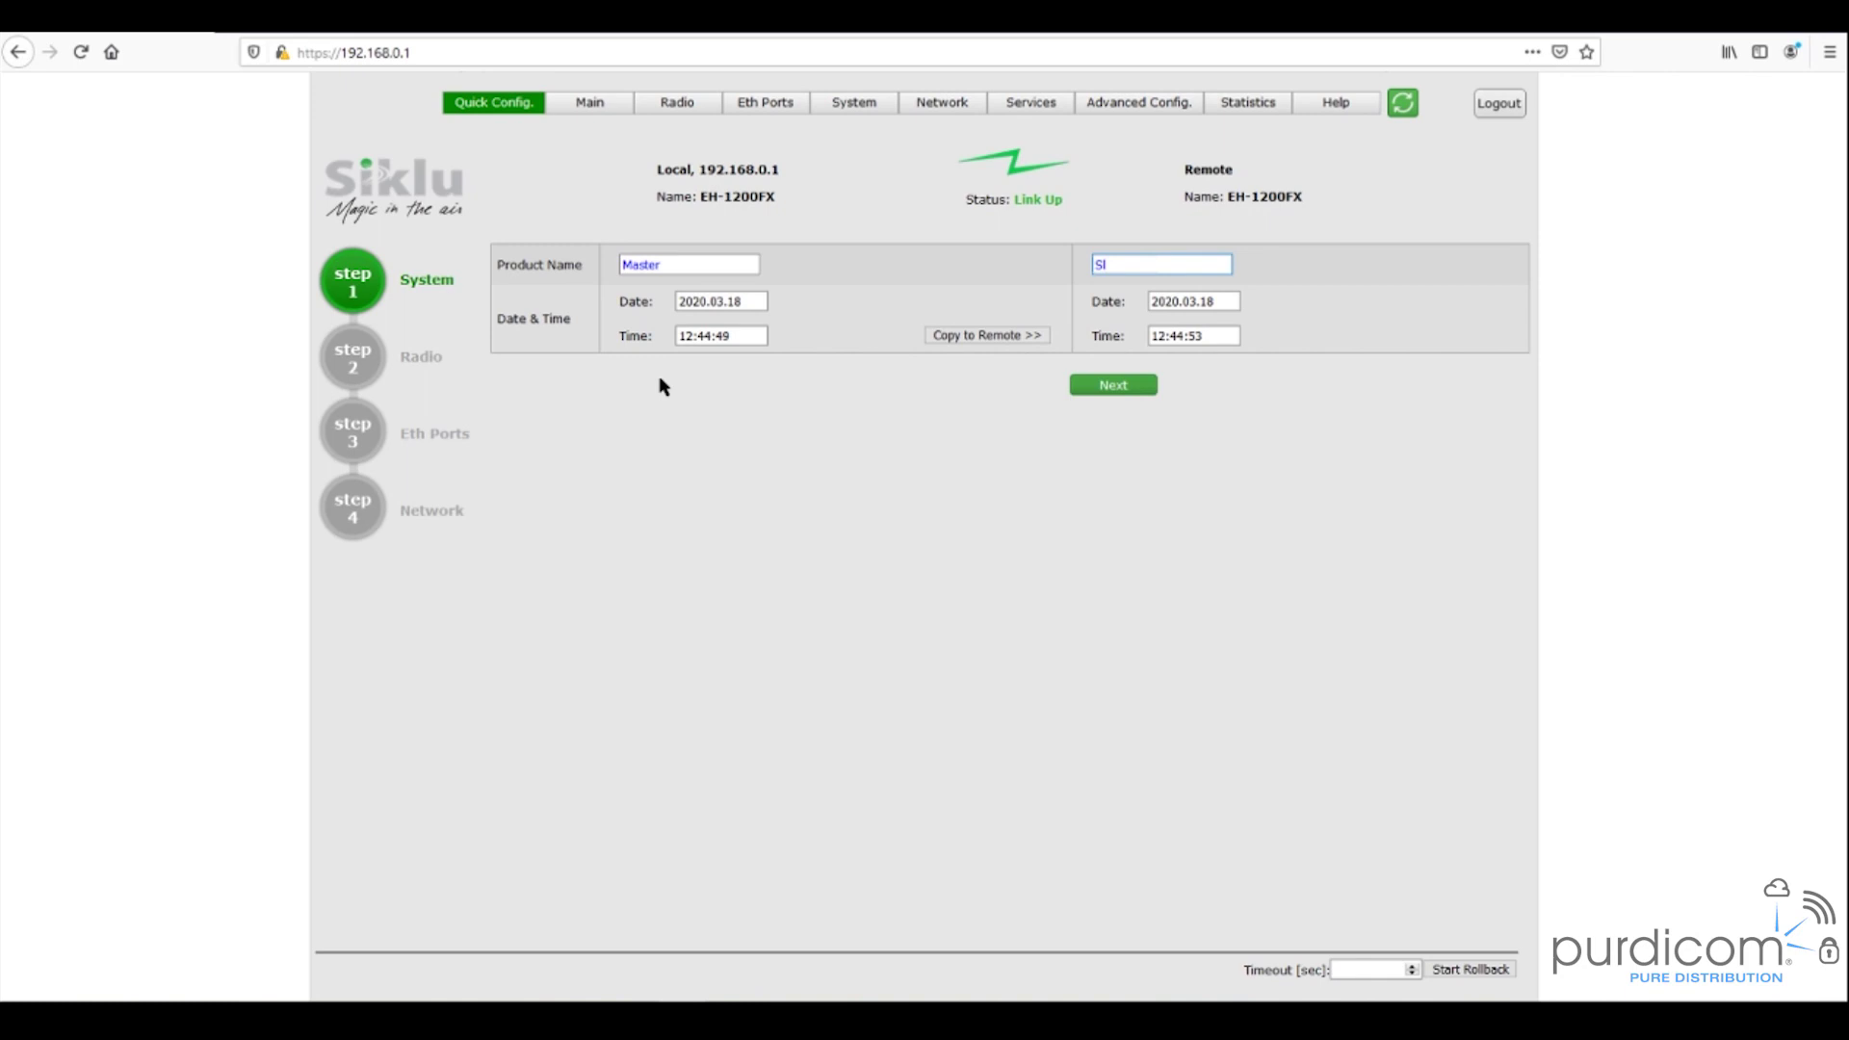
key("BackSpace")
key("BackSpace")
type("ave")
left_click(1134, 392)
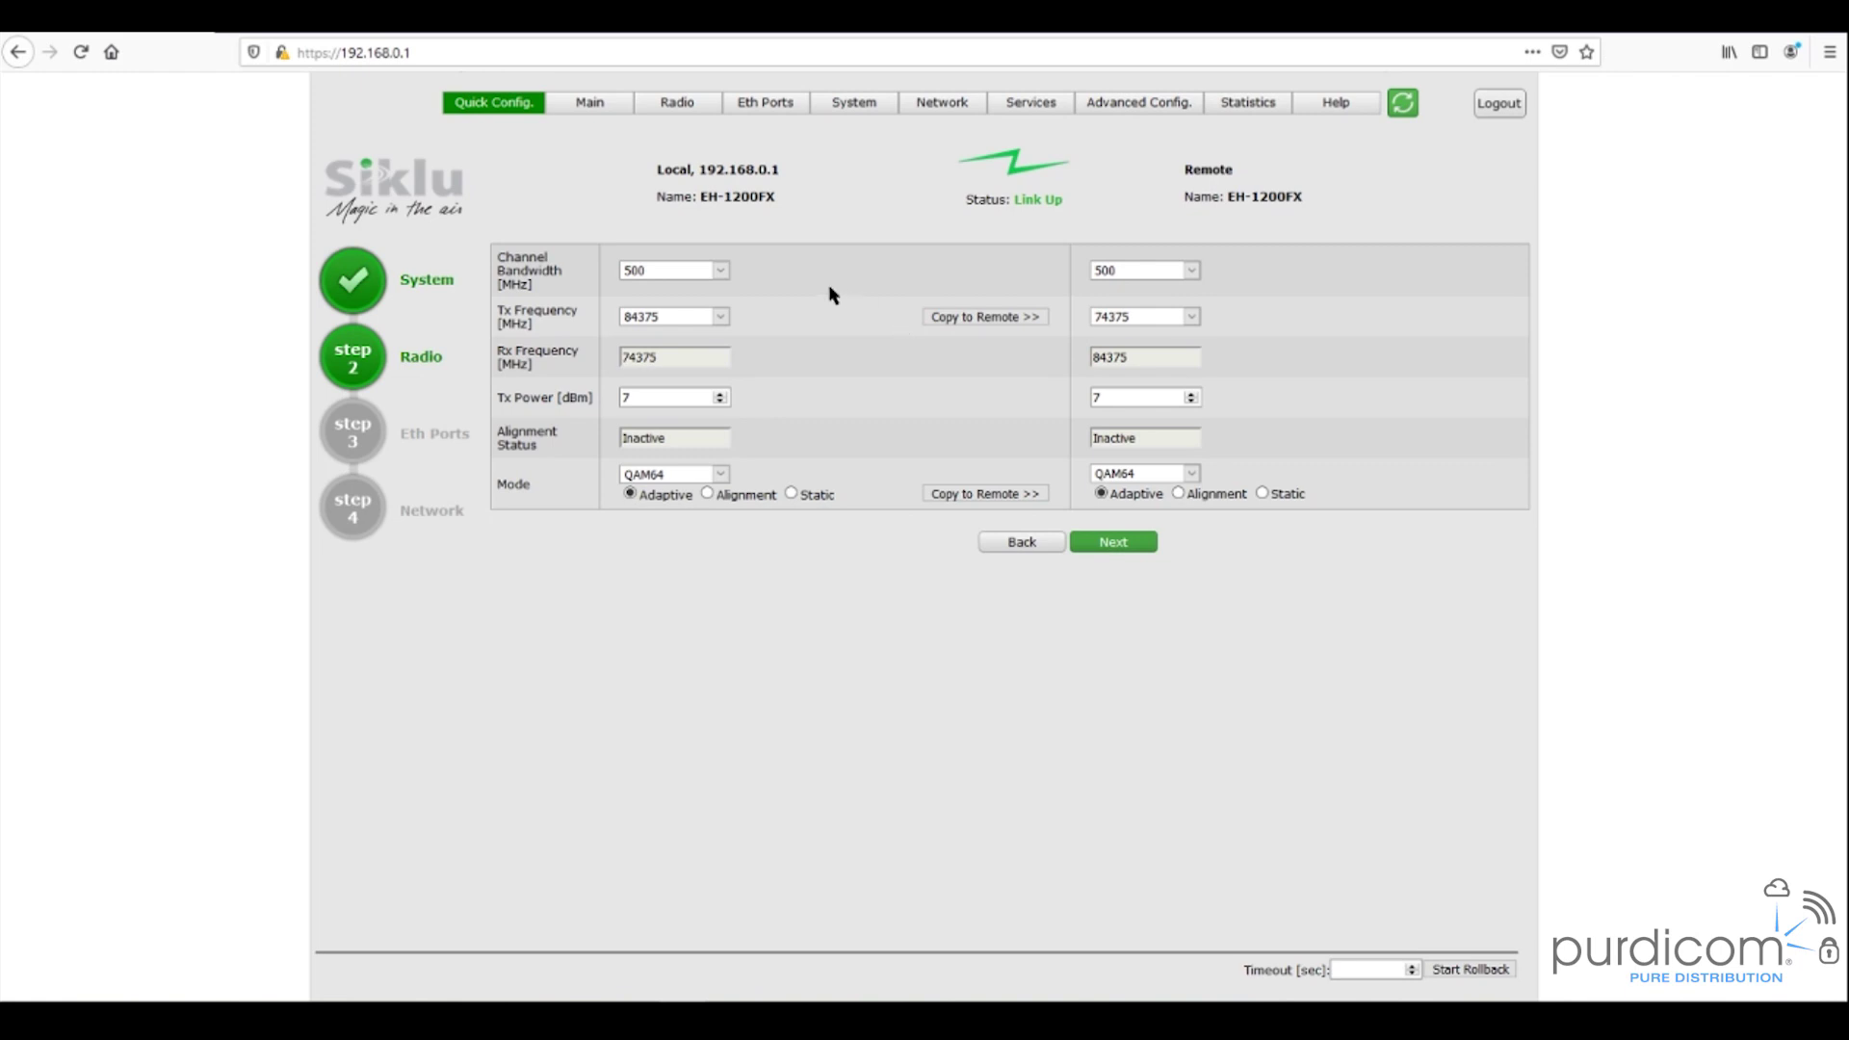
- Keep 500 MHz bandwidth, set local Tx frequency 82375 and copy it to the remote radio
left_click(720, 269)
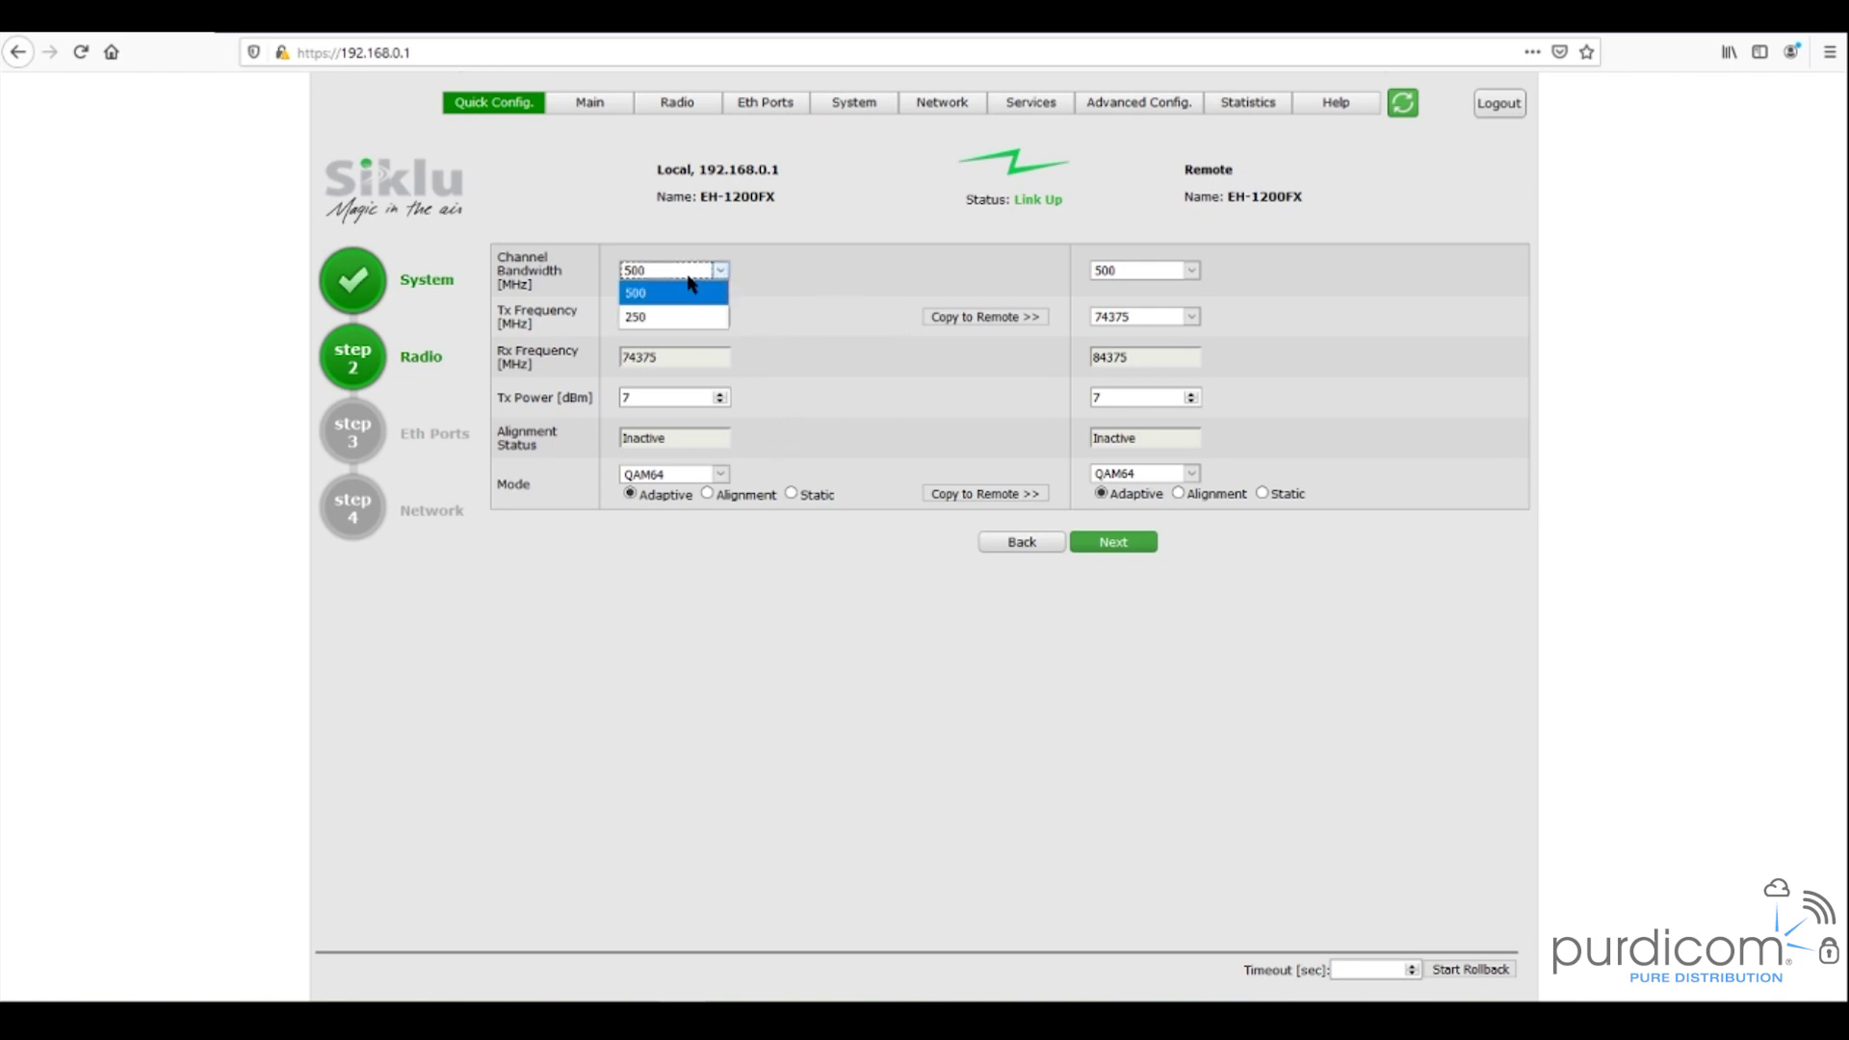
left_click(641, 295)
left_click(662, 320)
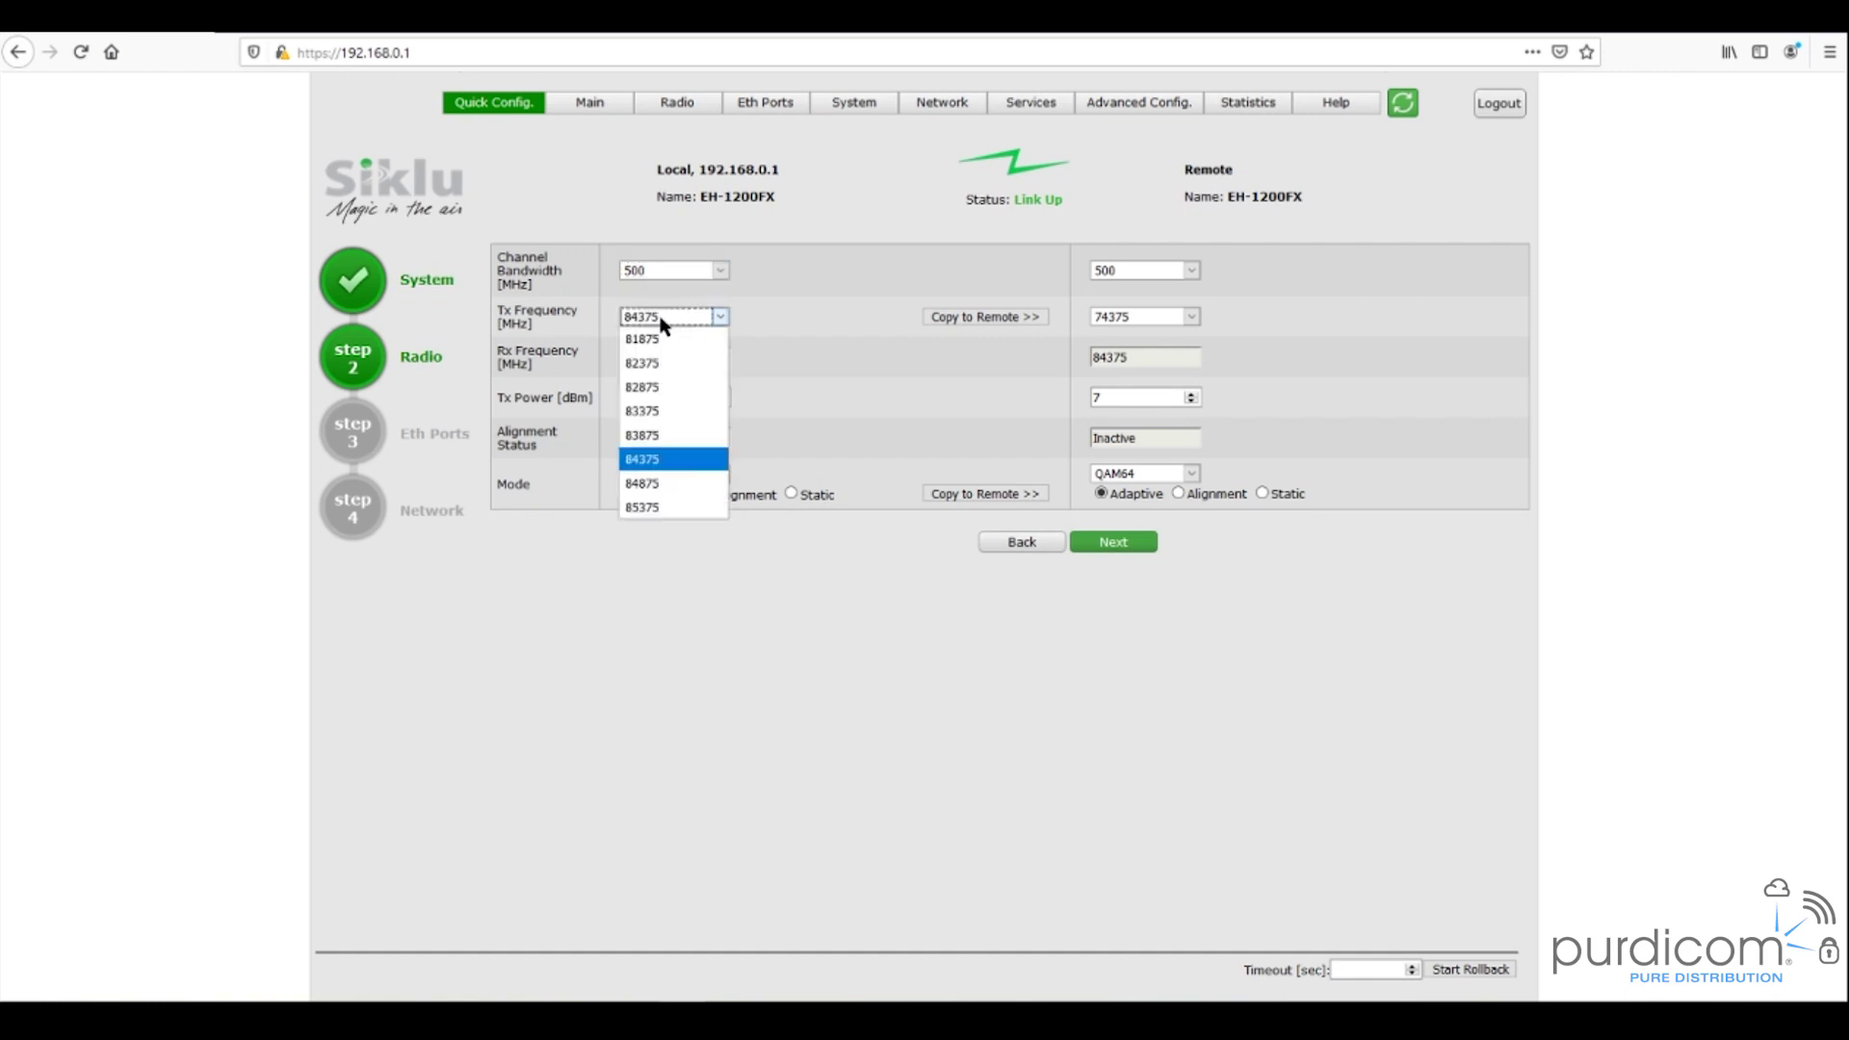
left_click(652, 366)
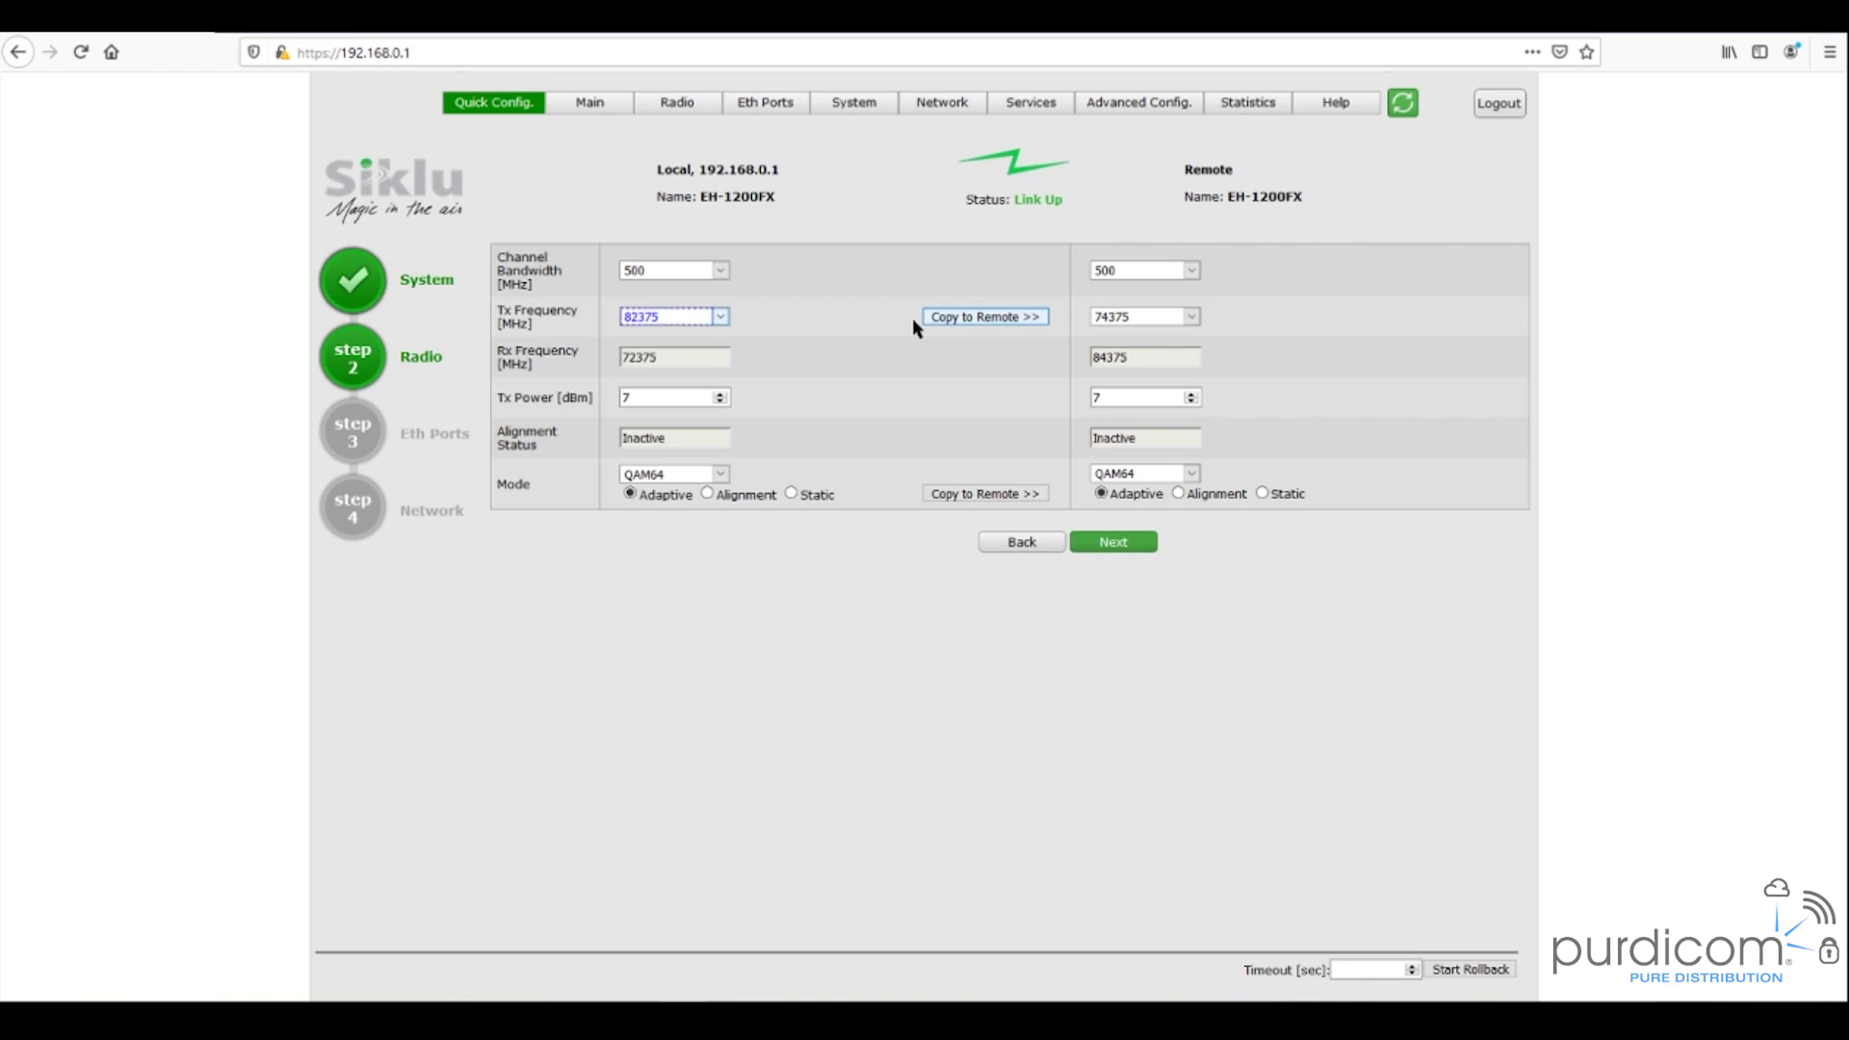
left_click(991, 321)
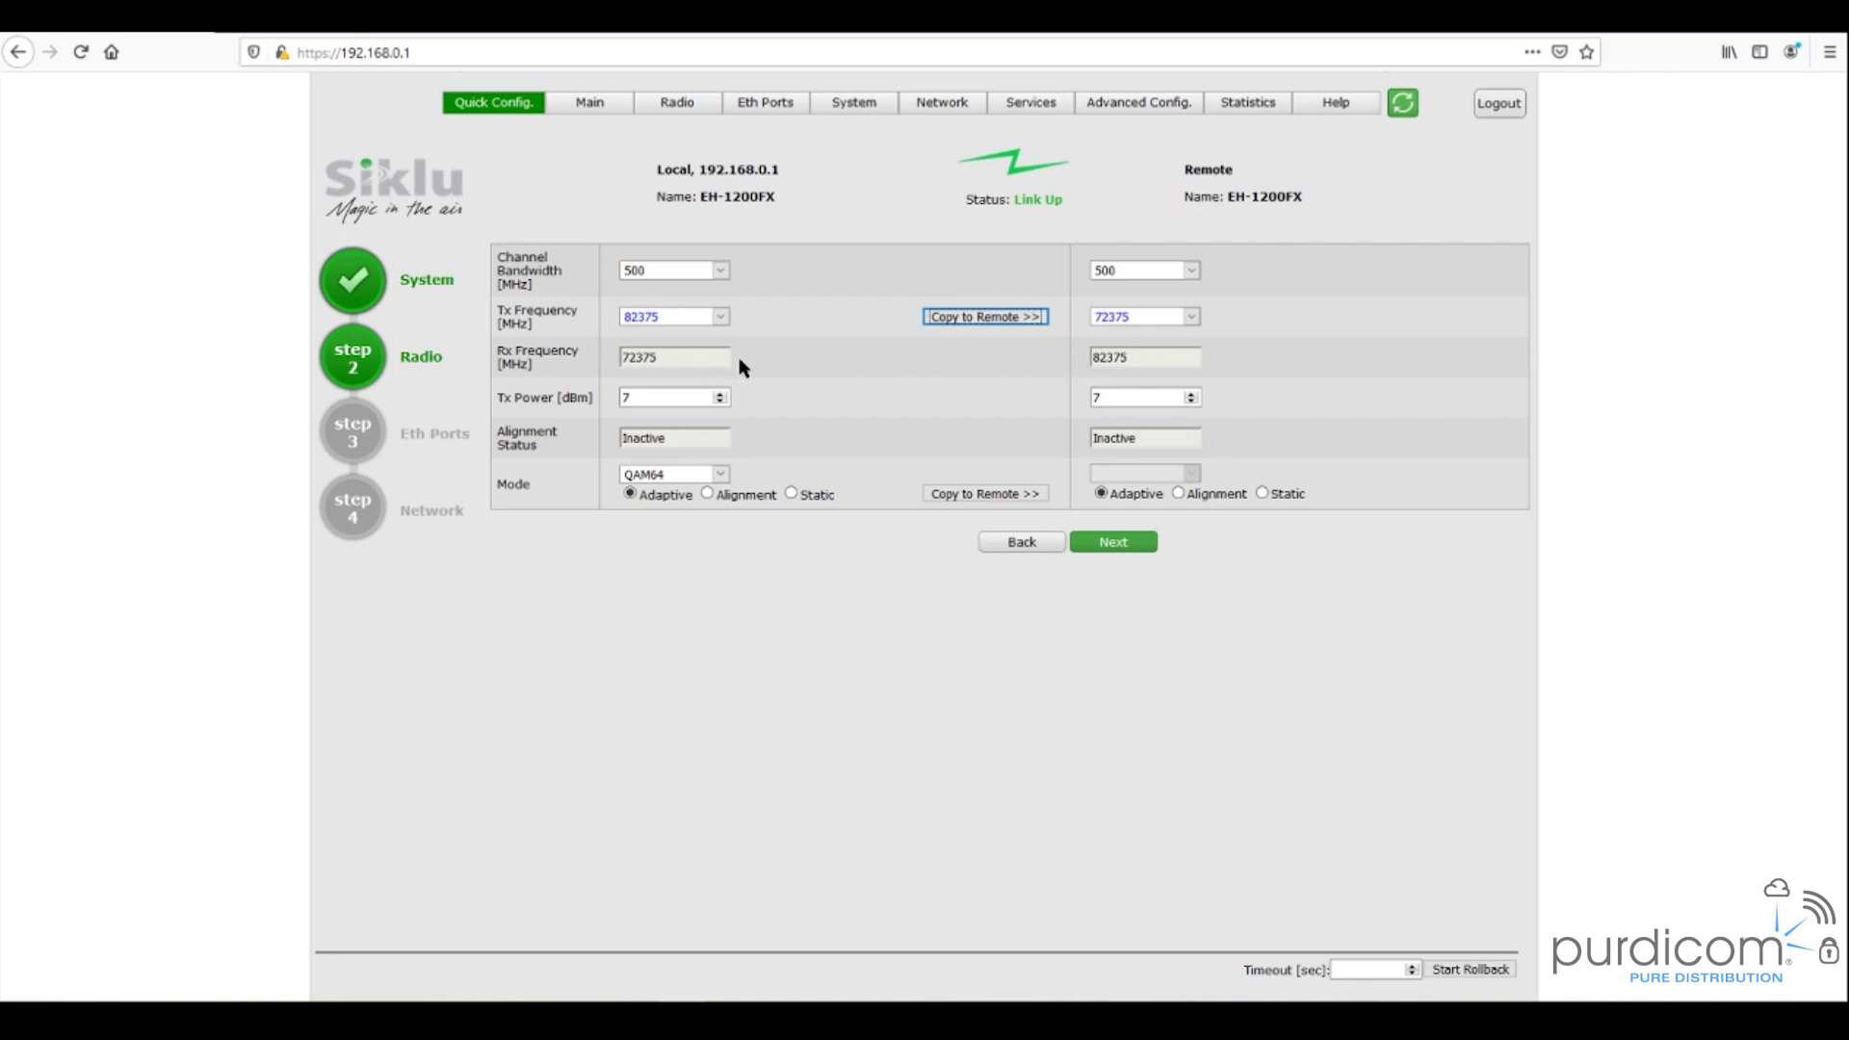
- Lower both local and remote Tx power to 5 dBm
left_click(637, 399)
left_click(720, 400)
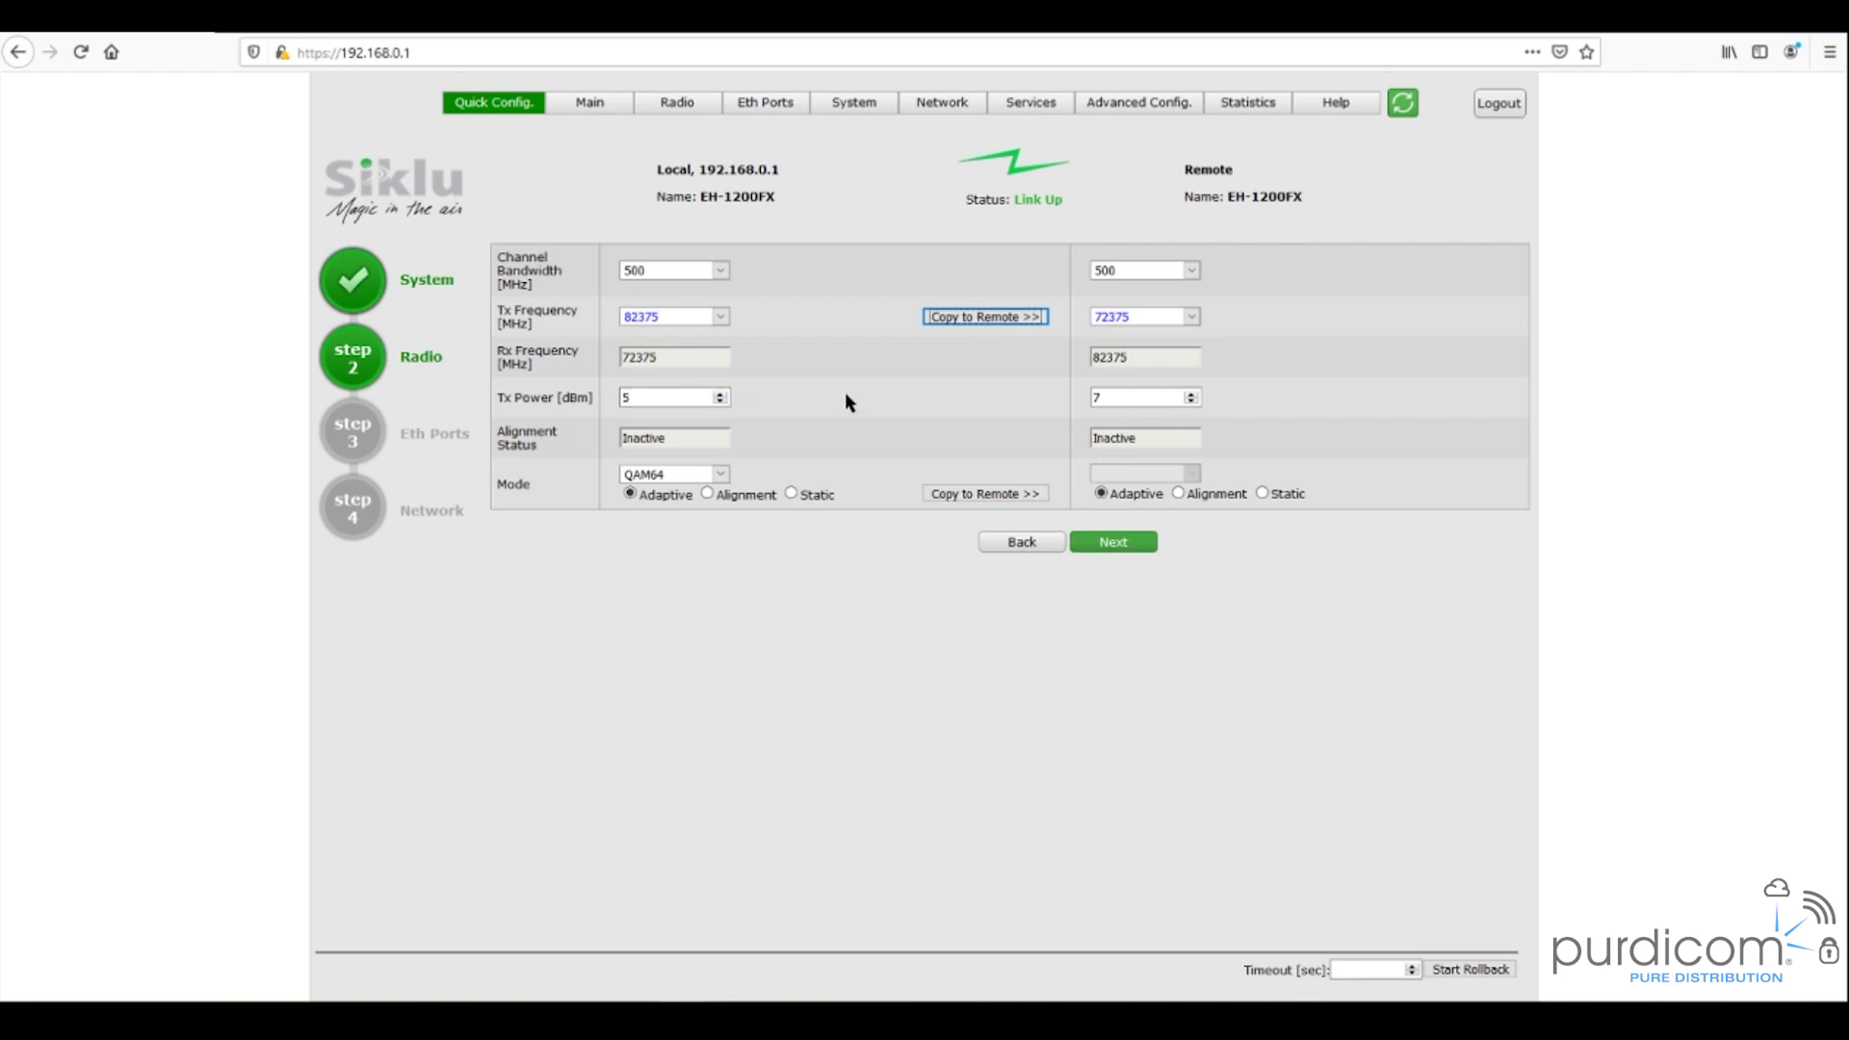
left_click(1191, 400)
left_click(641, 398)
- On the Eth Ports step, enable Eth2 and leave its auto-negotiation on after checking speed/duplex
left_click(1115, 542)
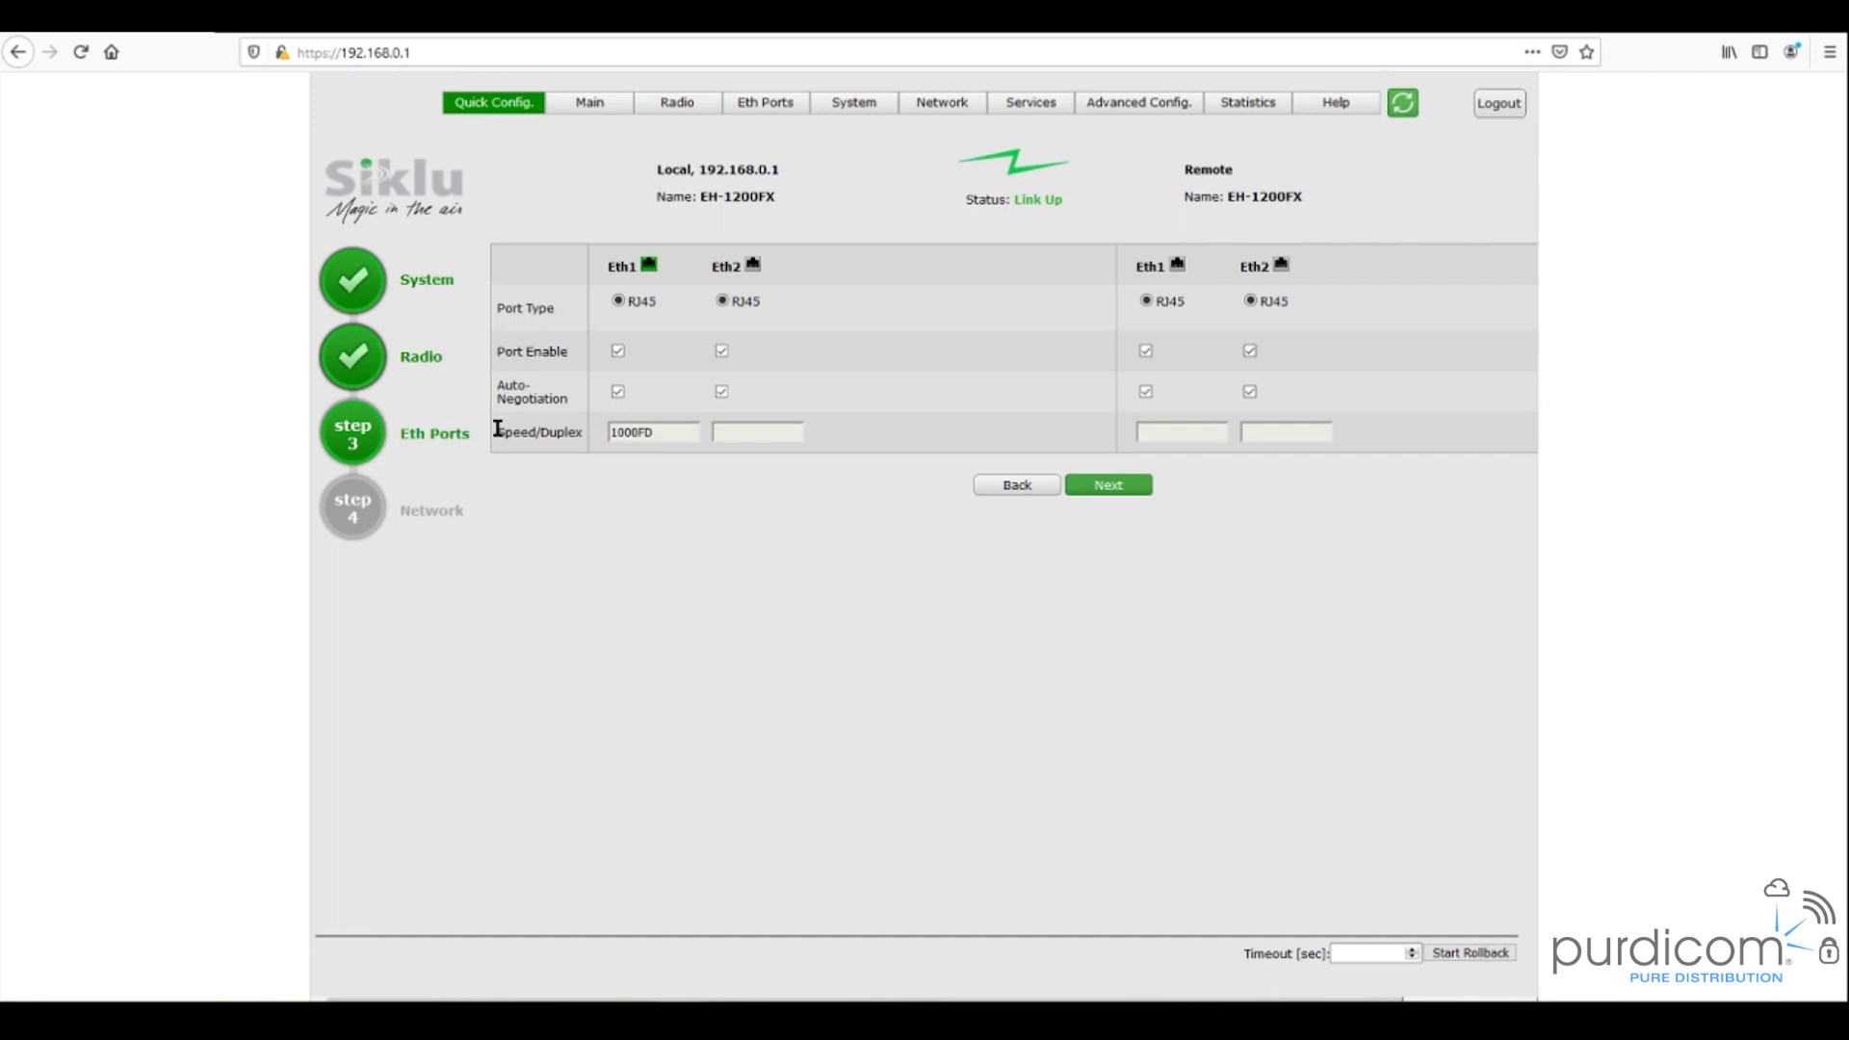
left_click(617, 350)
left_click(722, 352)
left_click(724, 392)
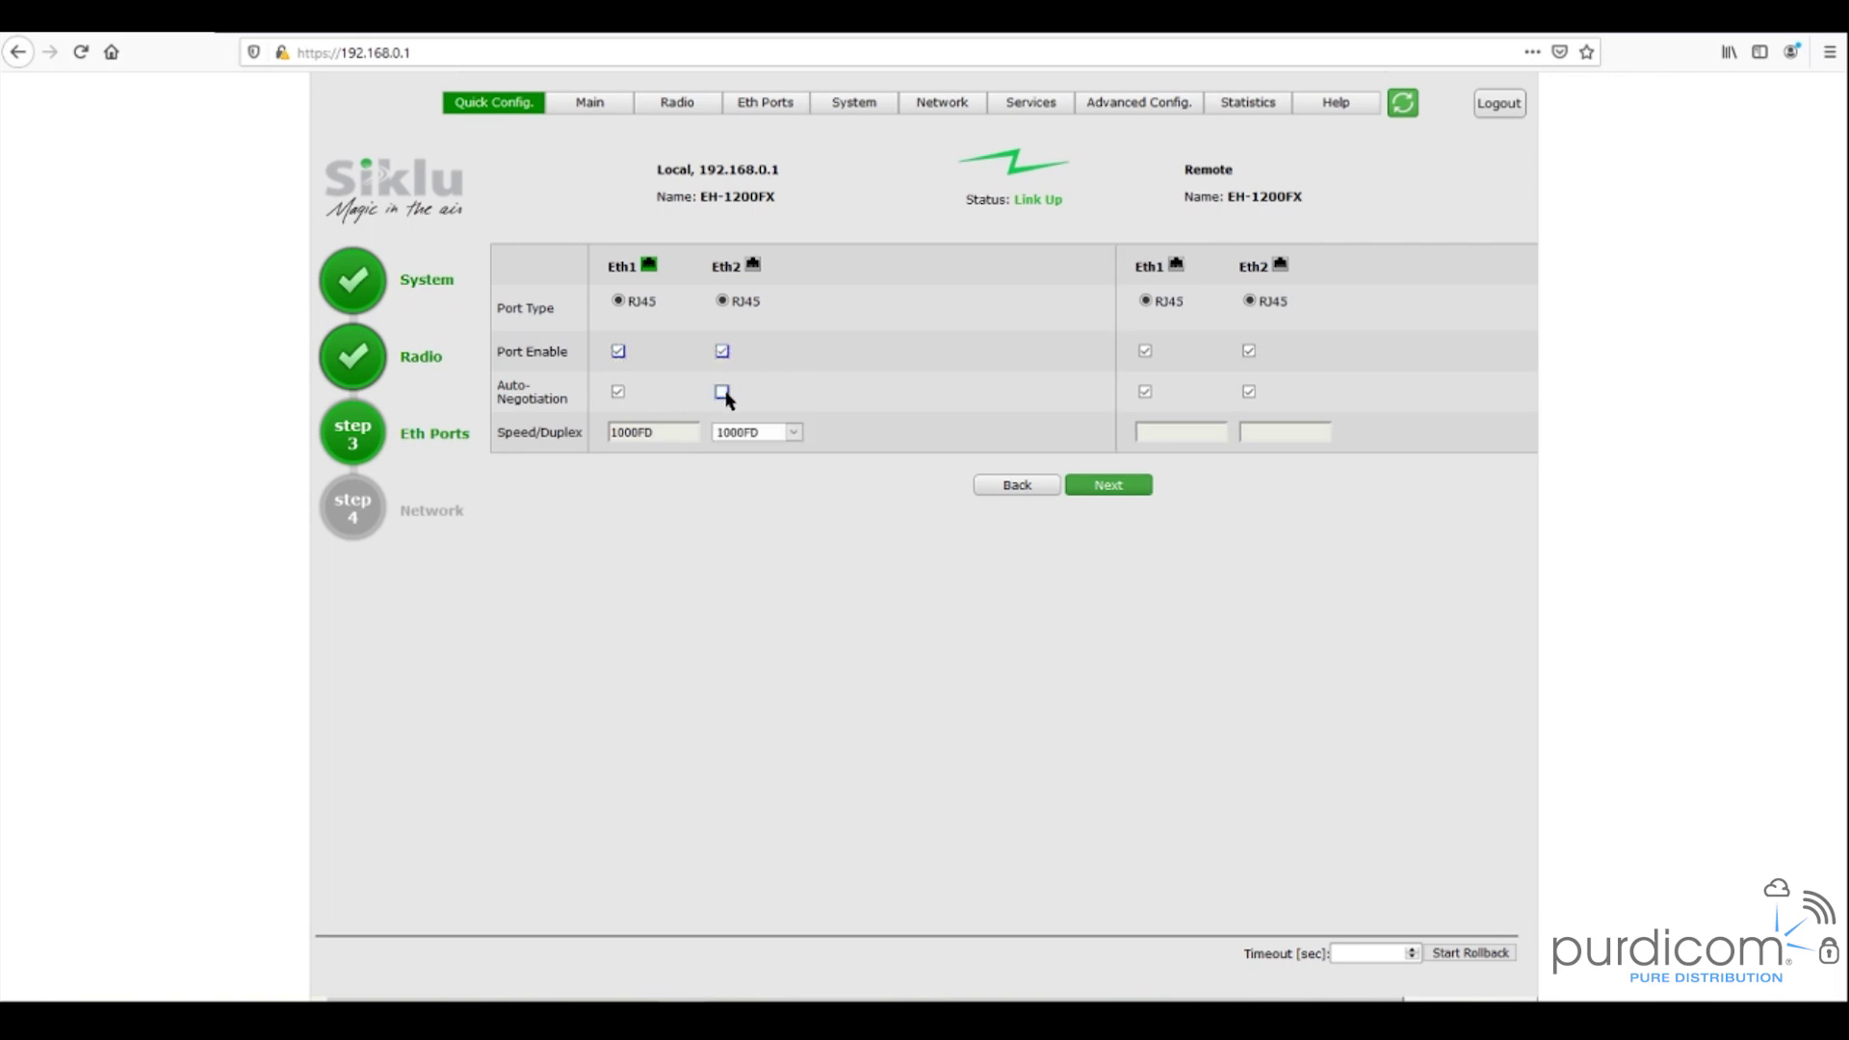
left_click(761, 433)
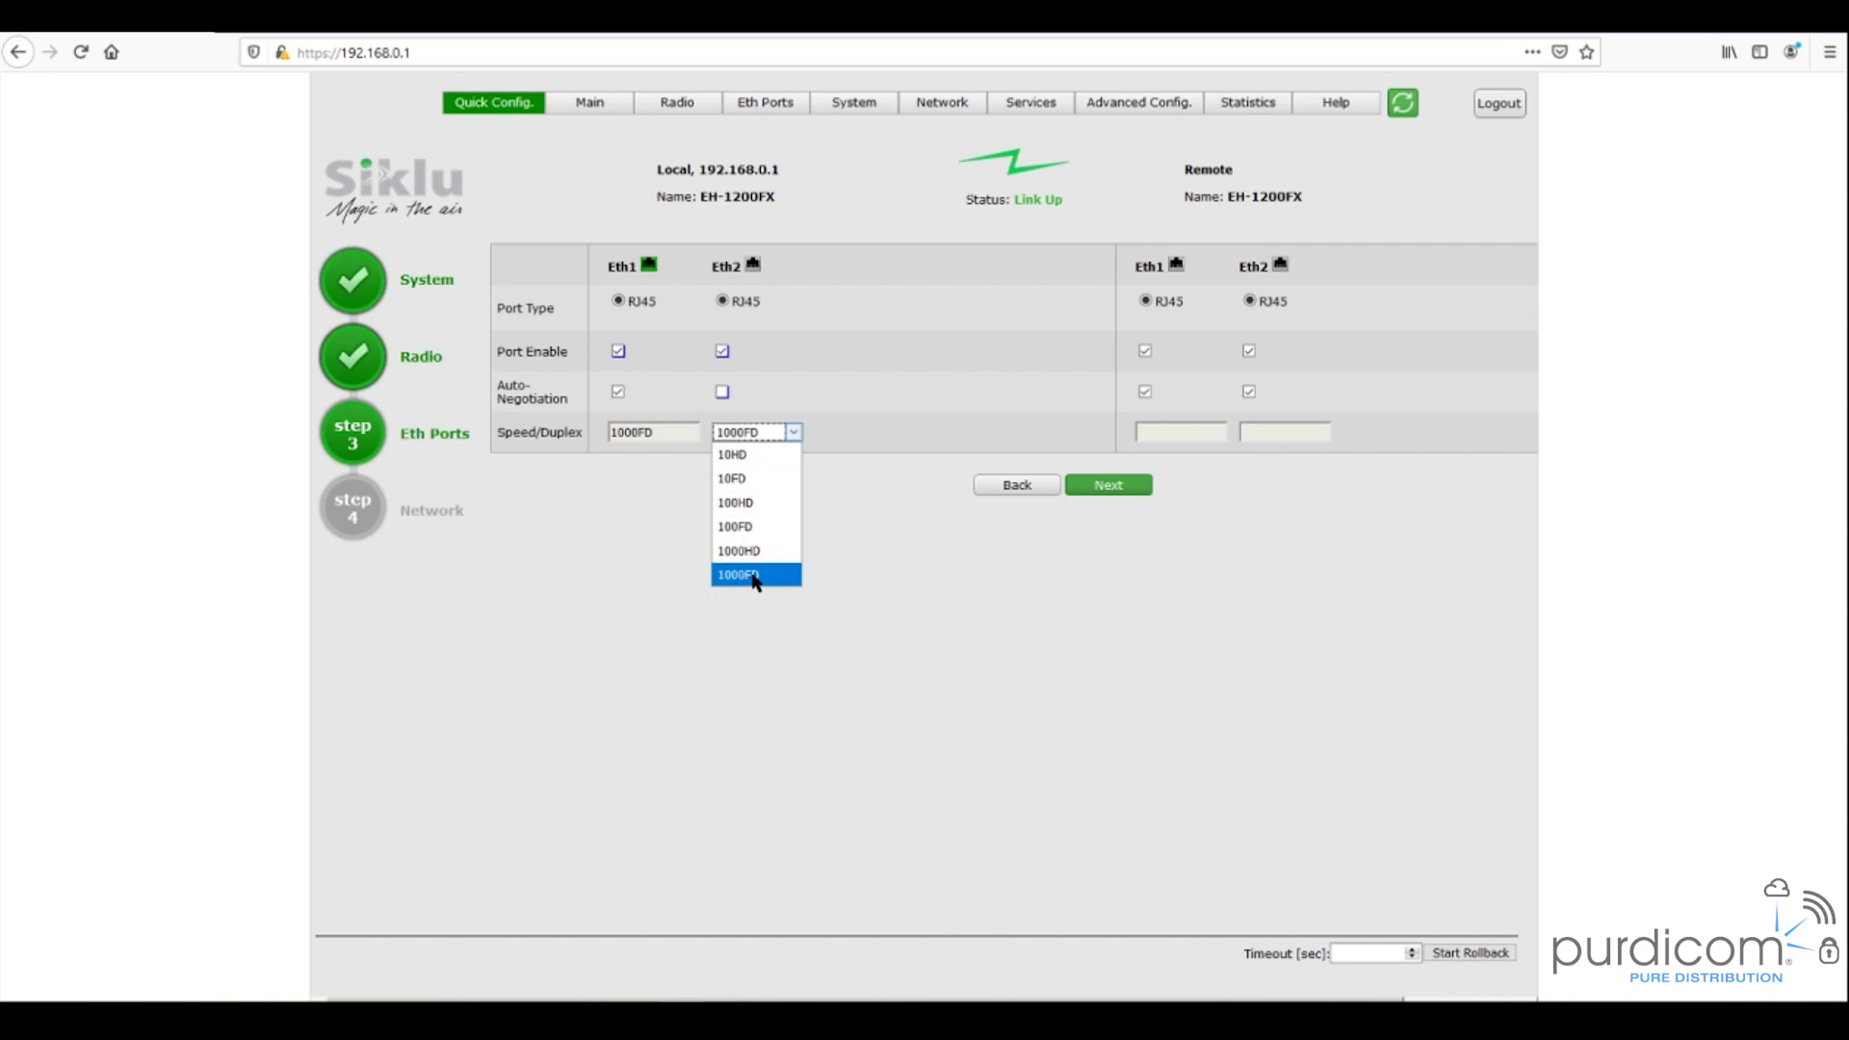
double_click(792, 431)
left_click(722, 393)
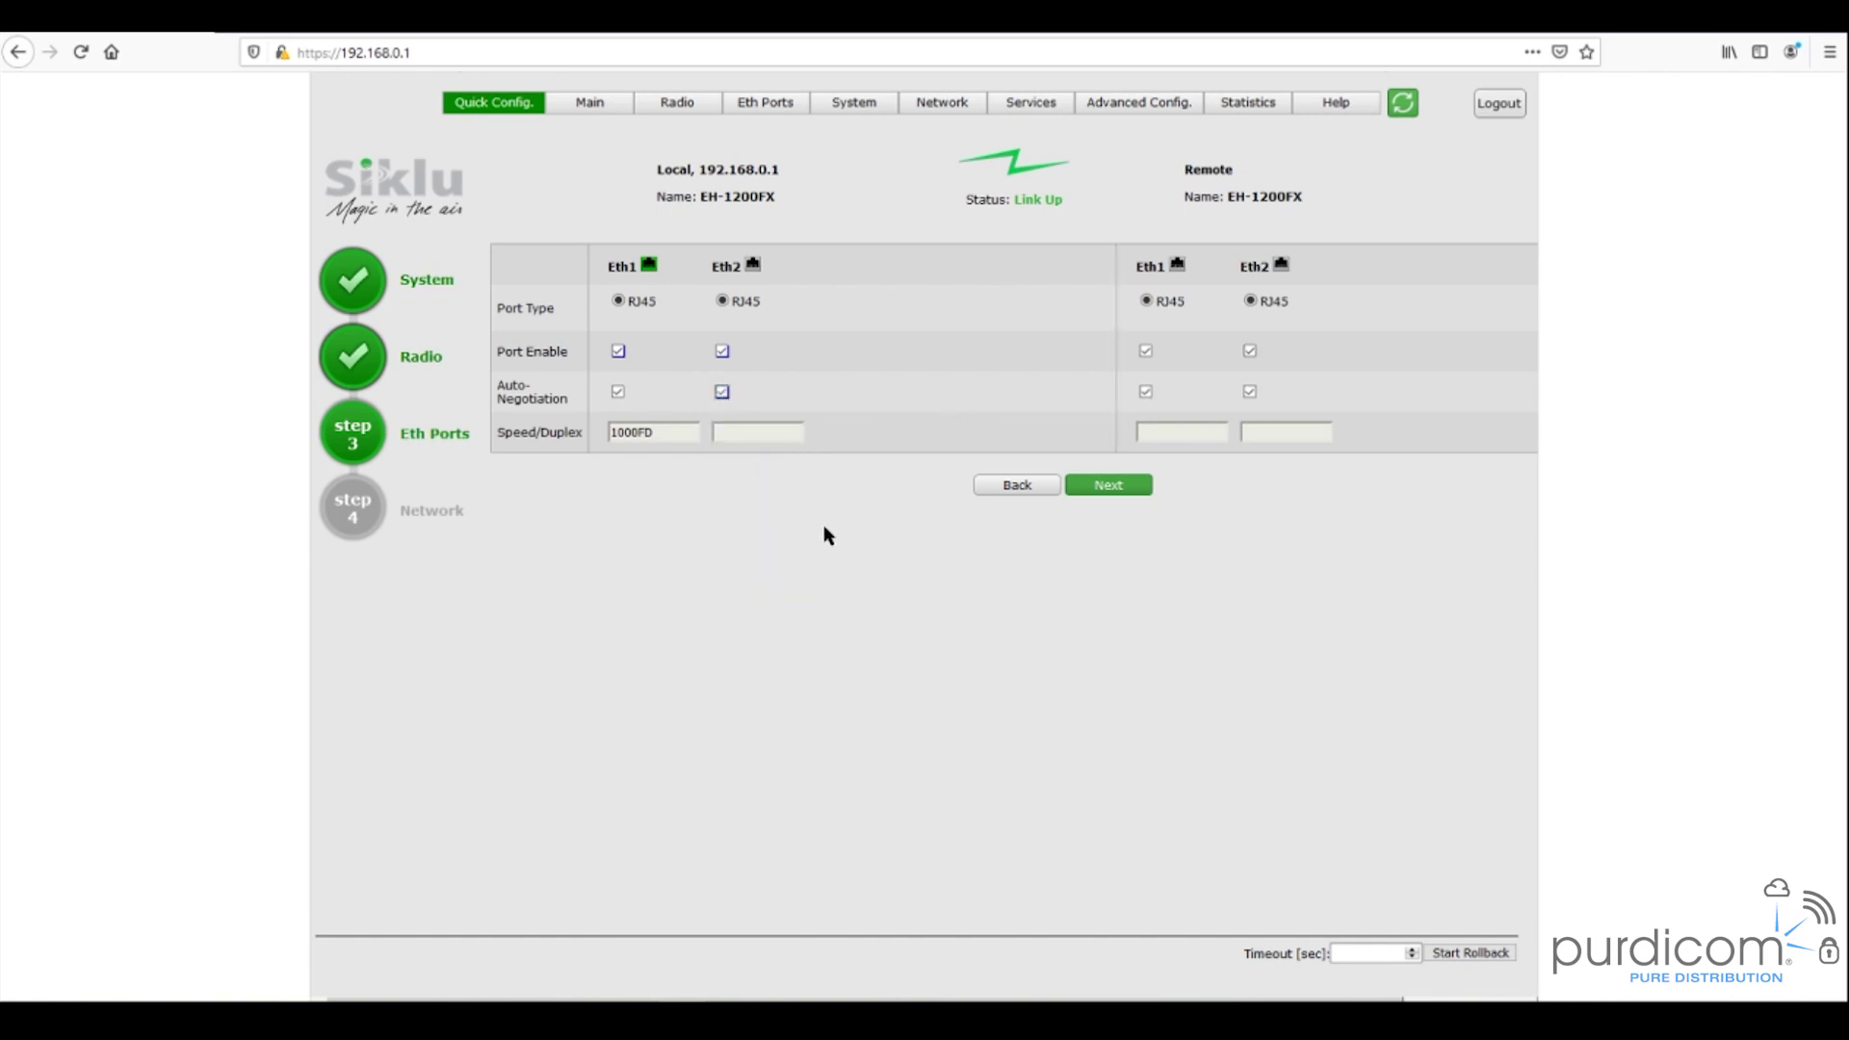
- Move to the Network step and edit the local and remote radio IP address fields
left_click(1117, 488)
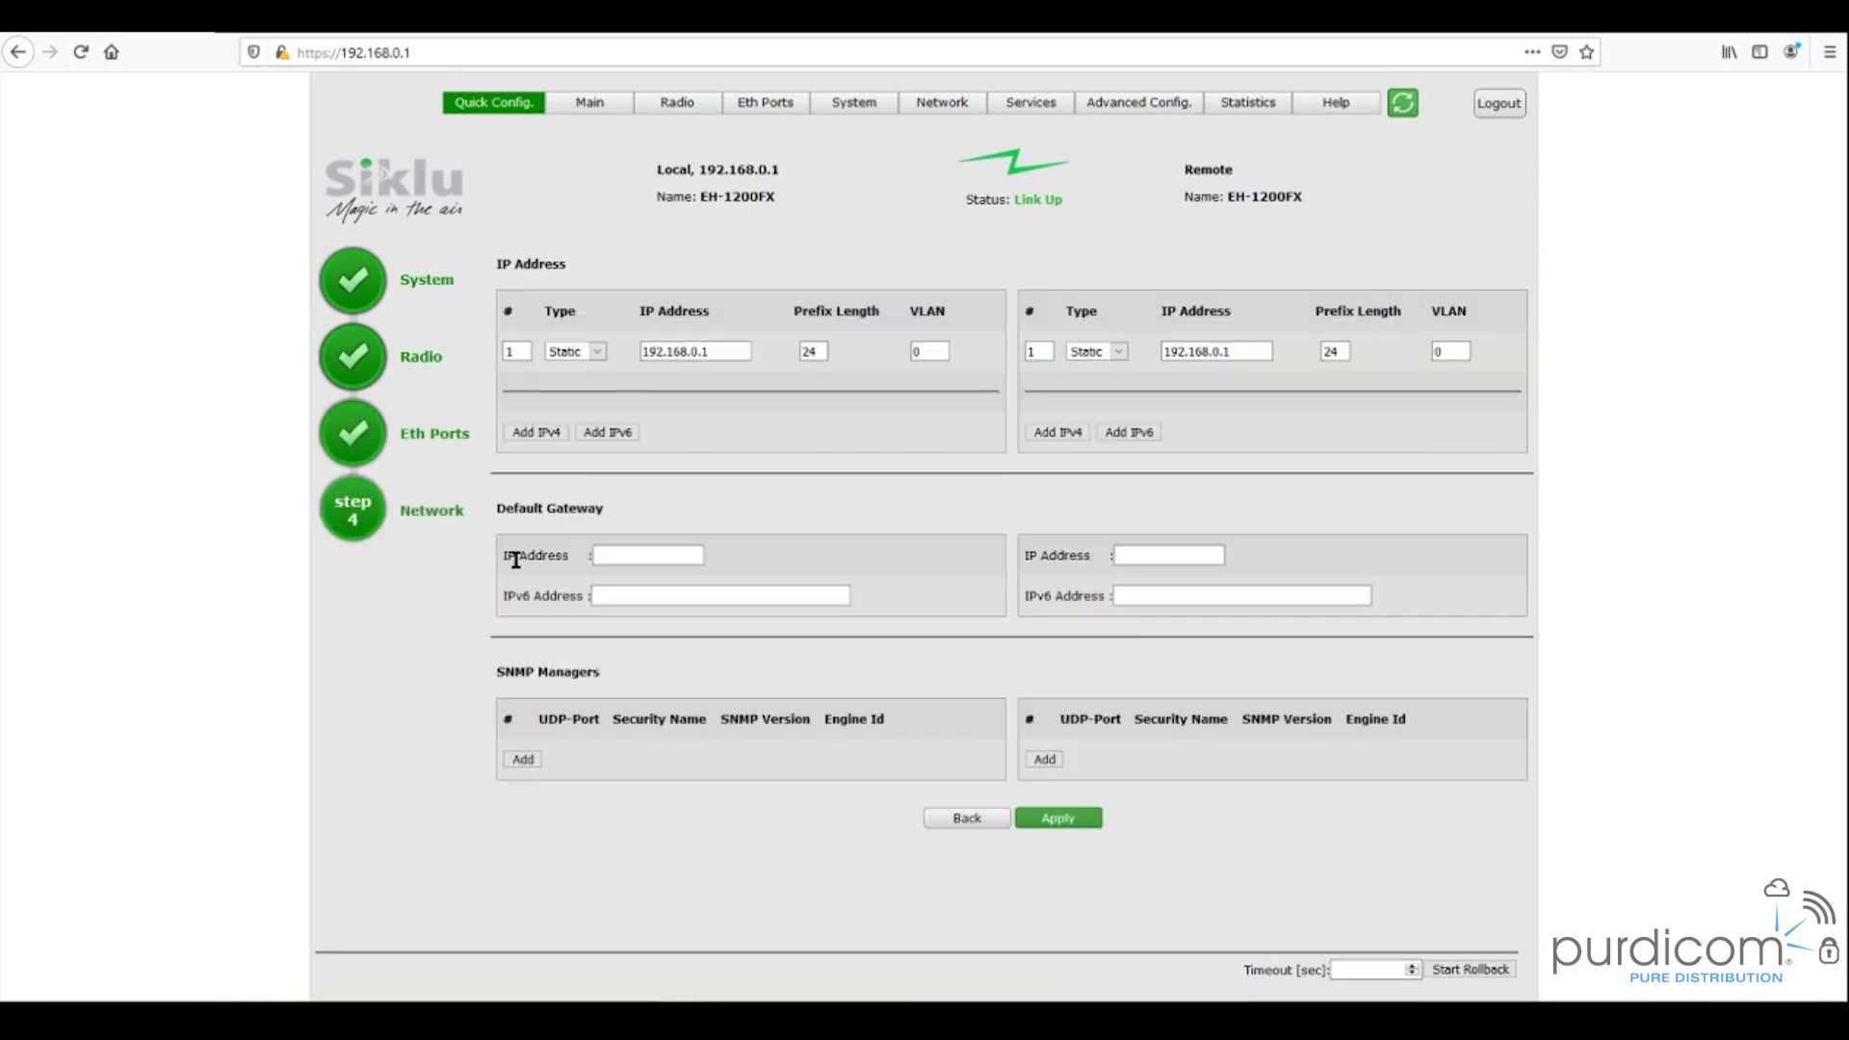
left_click(717, 353)
left_click(1252, 351)
- Enter default gateway 192.168.0.1 for the local radio, fixing a typo, and for the remote radio
left_click(652, 554)
type("192.168.0.1")
left_click(624, 556)
type("6")
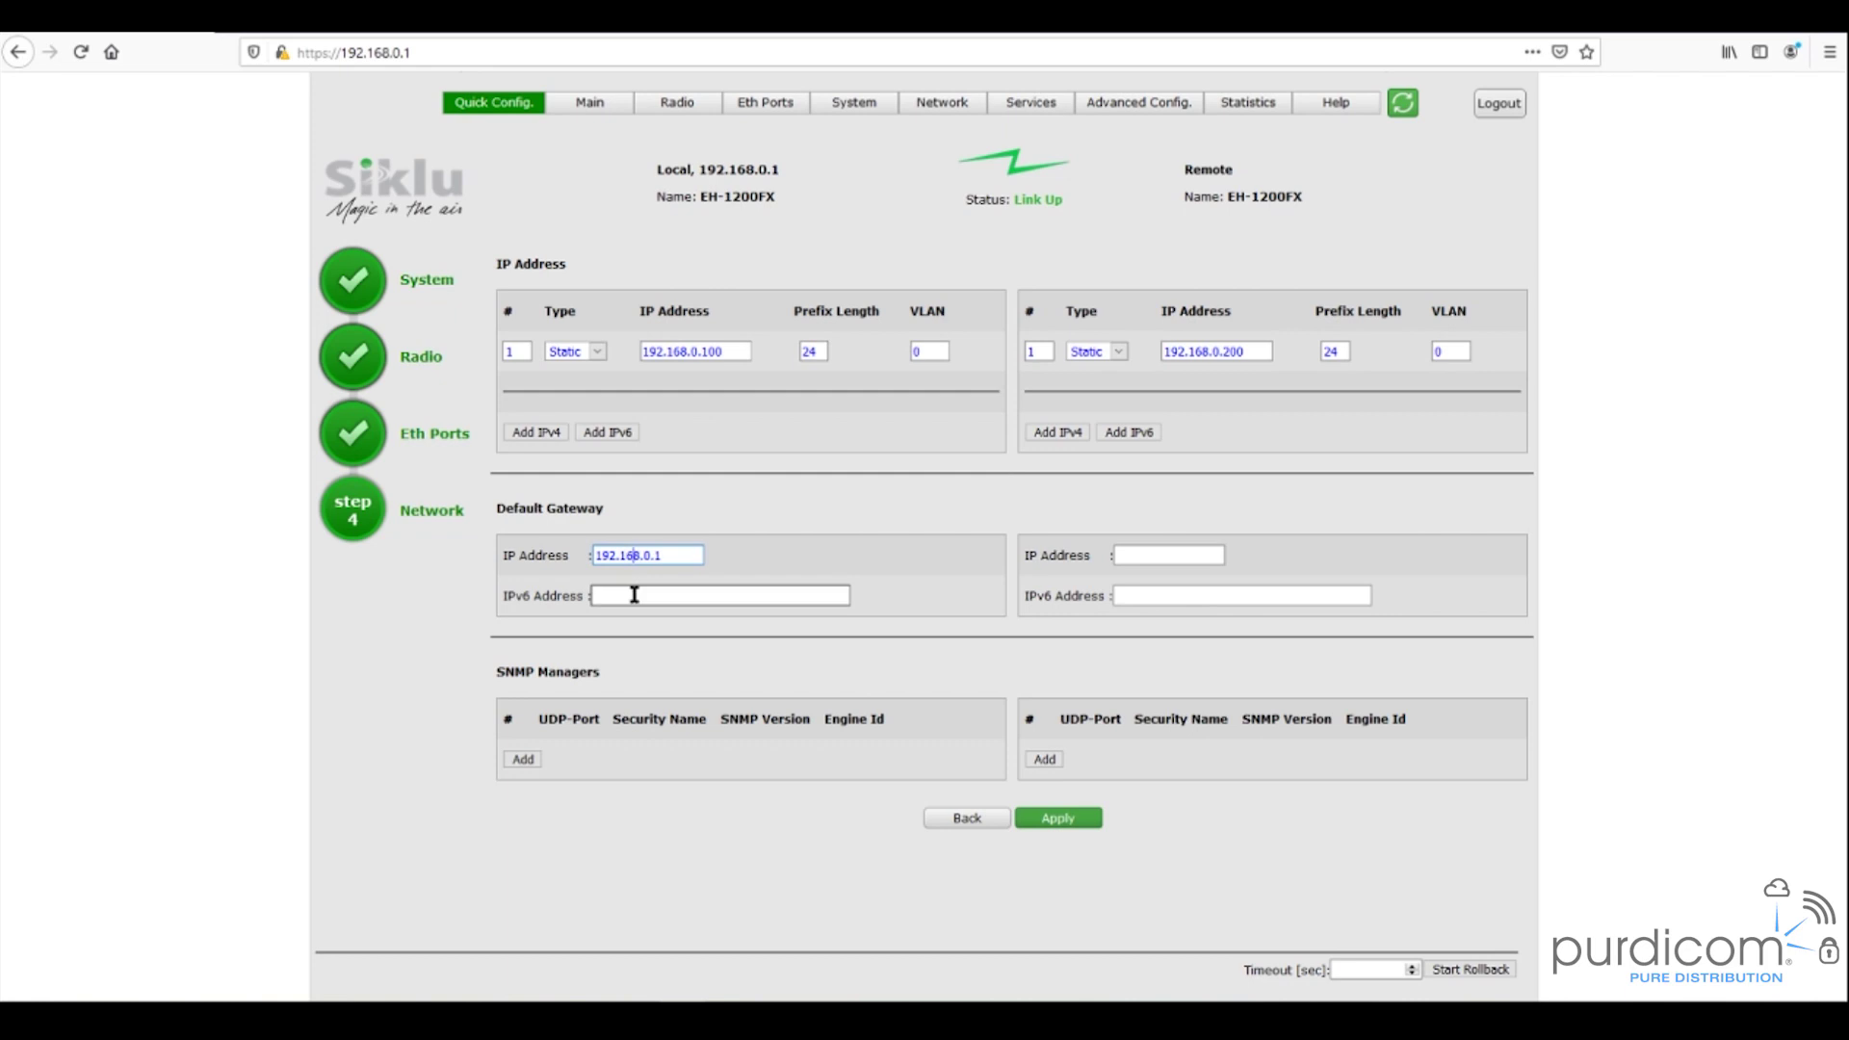
left_click(1121, 553)
type("192.168.0")
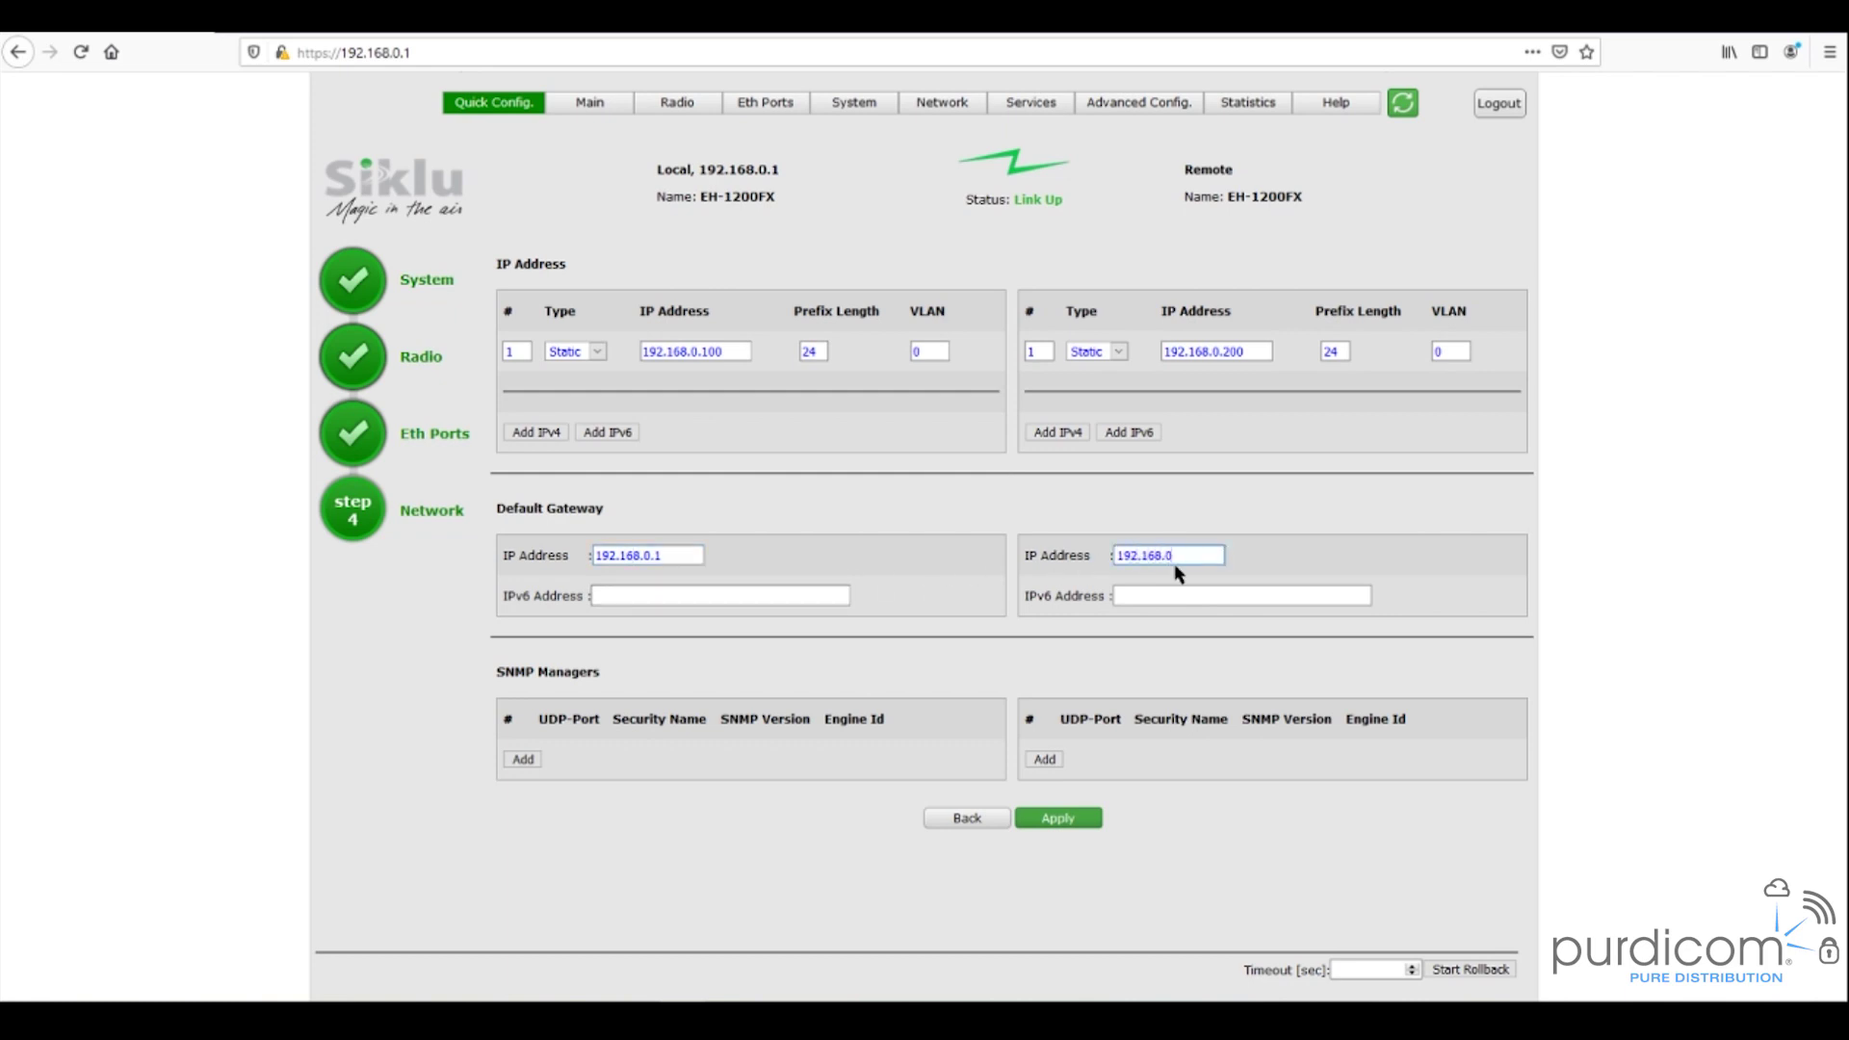
type(".1")
- Apply the Quick Config network settings and accept the IP-change connection-drop warning
left_click(1067, 820)
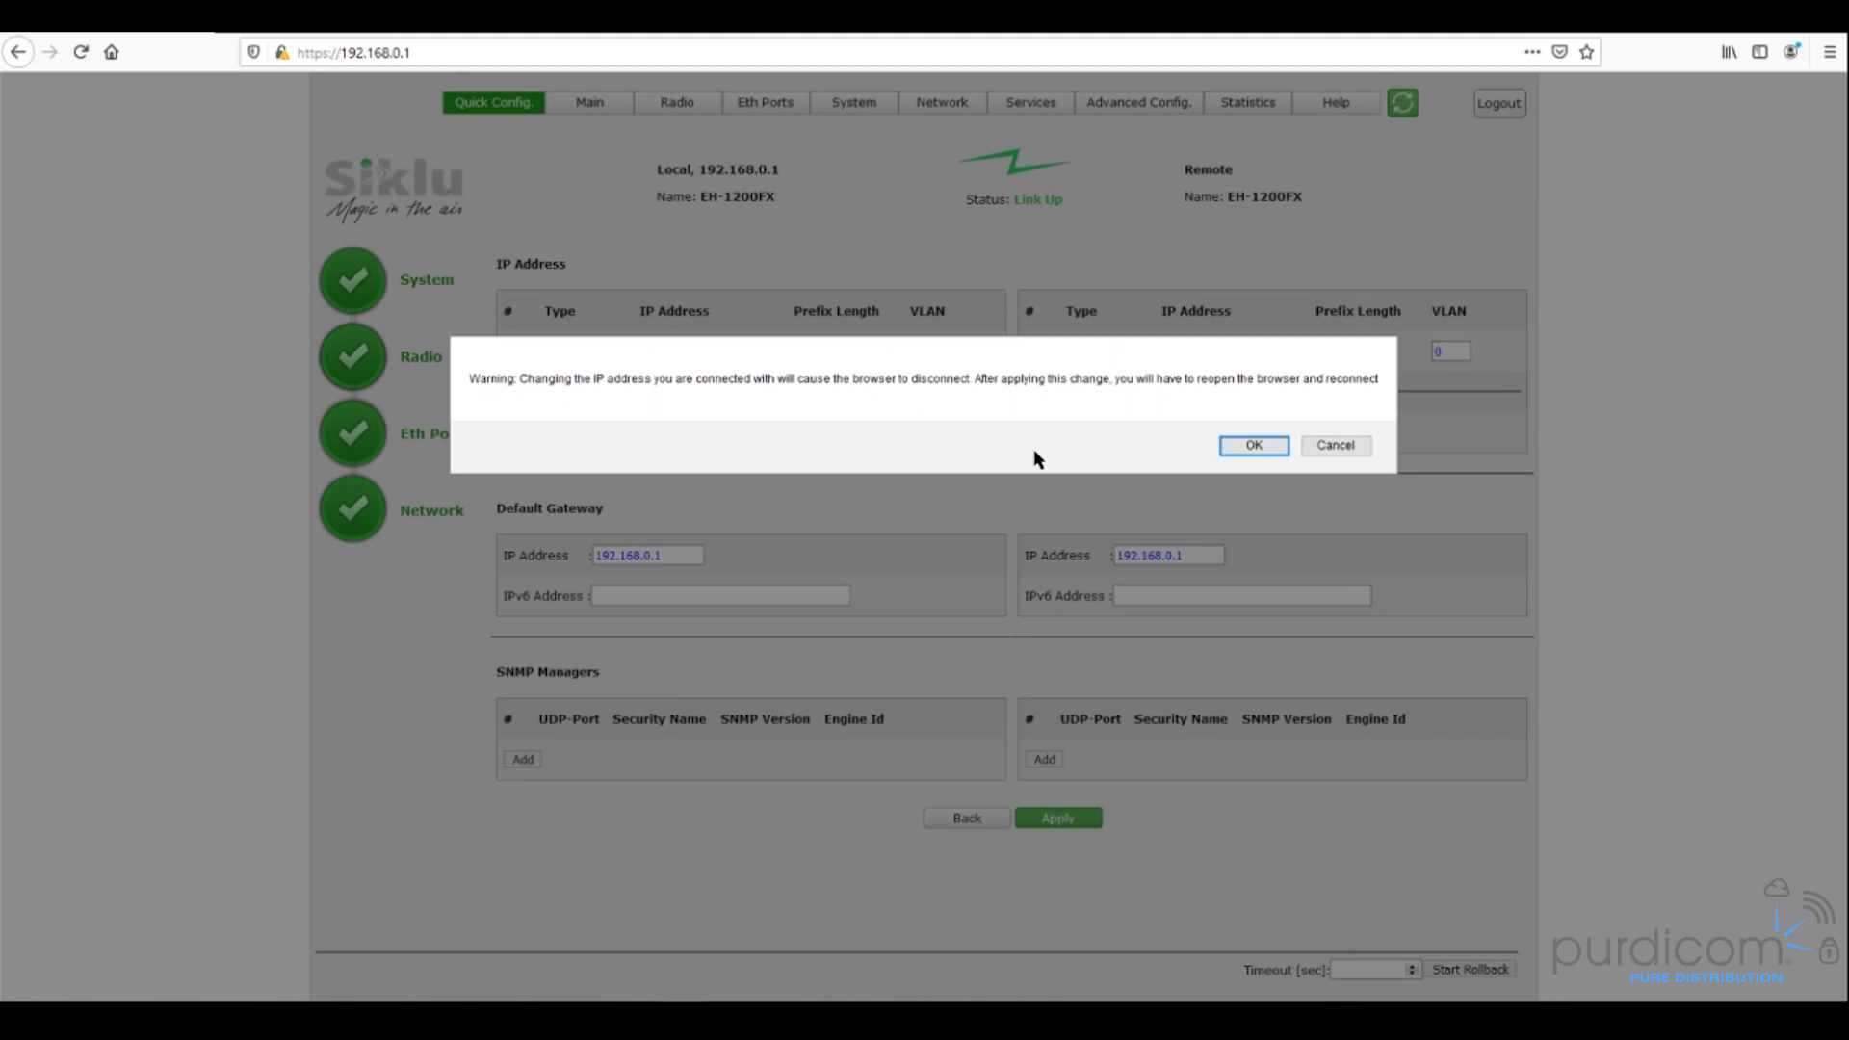
left_click(1251, 446)
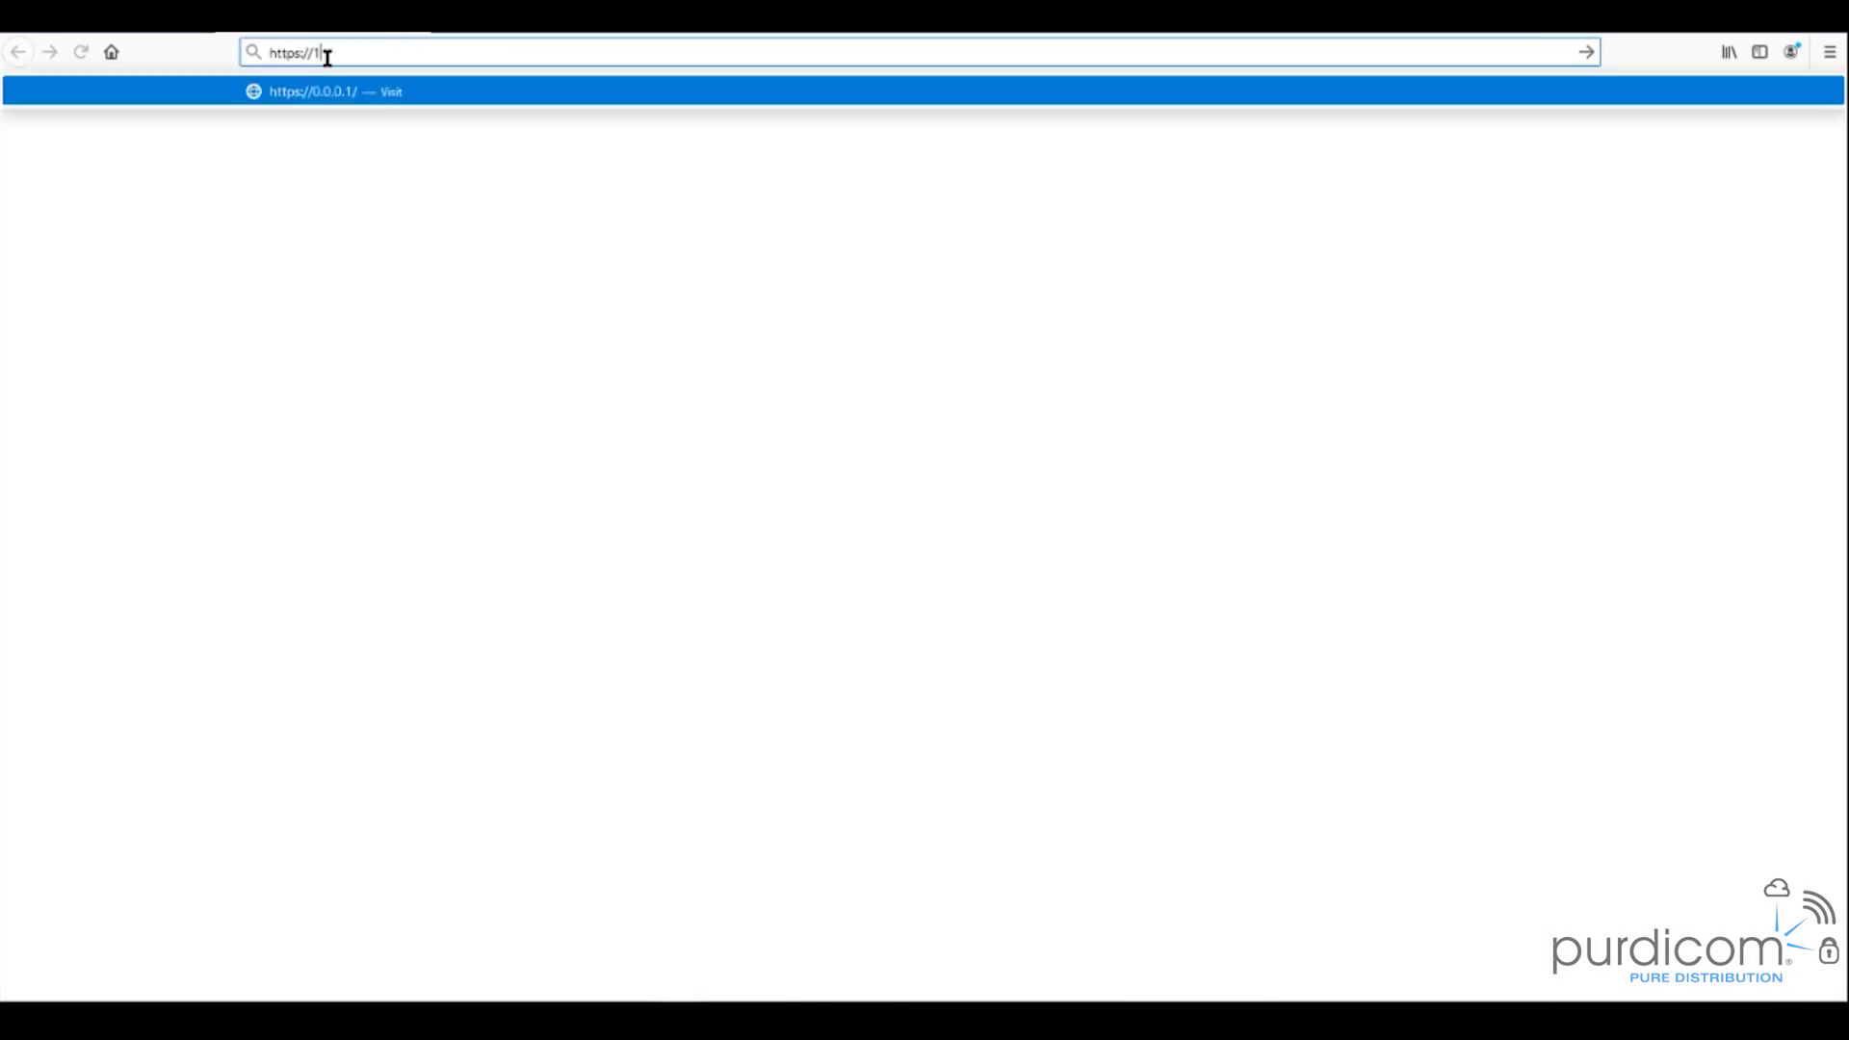
type("92.168.0.100")
key("Return")
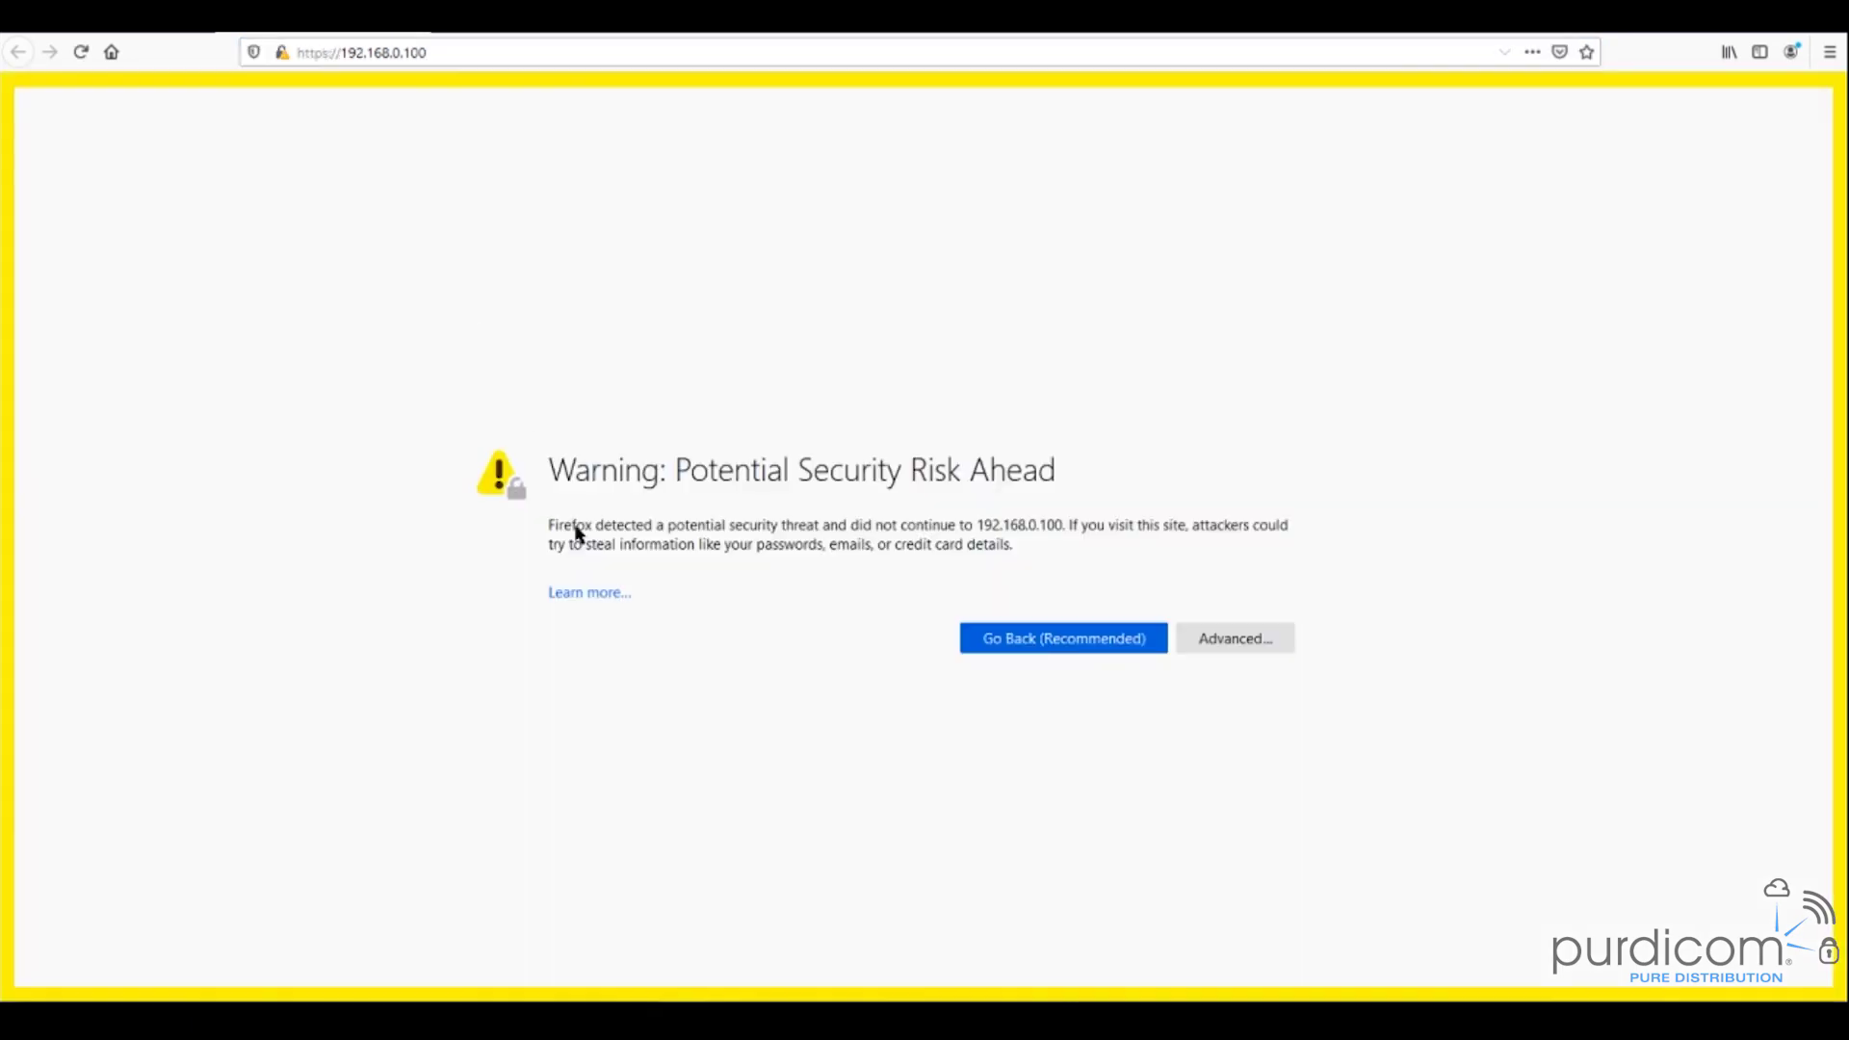
left_click(1235, 641)
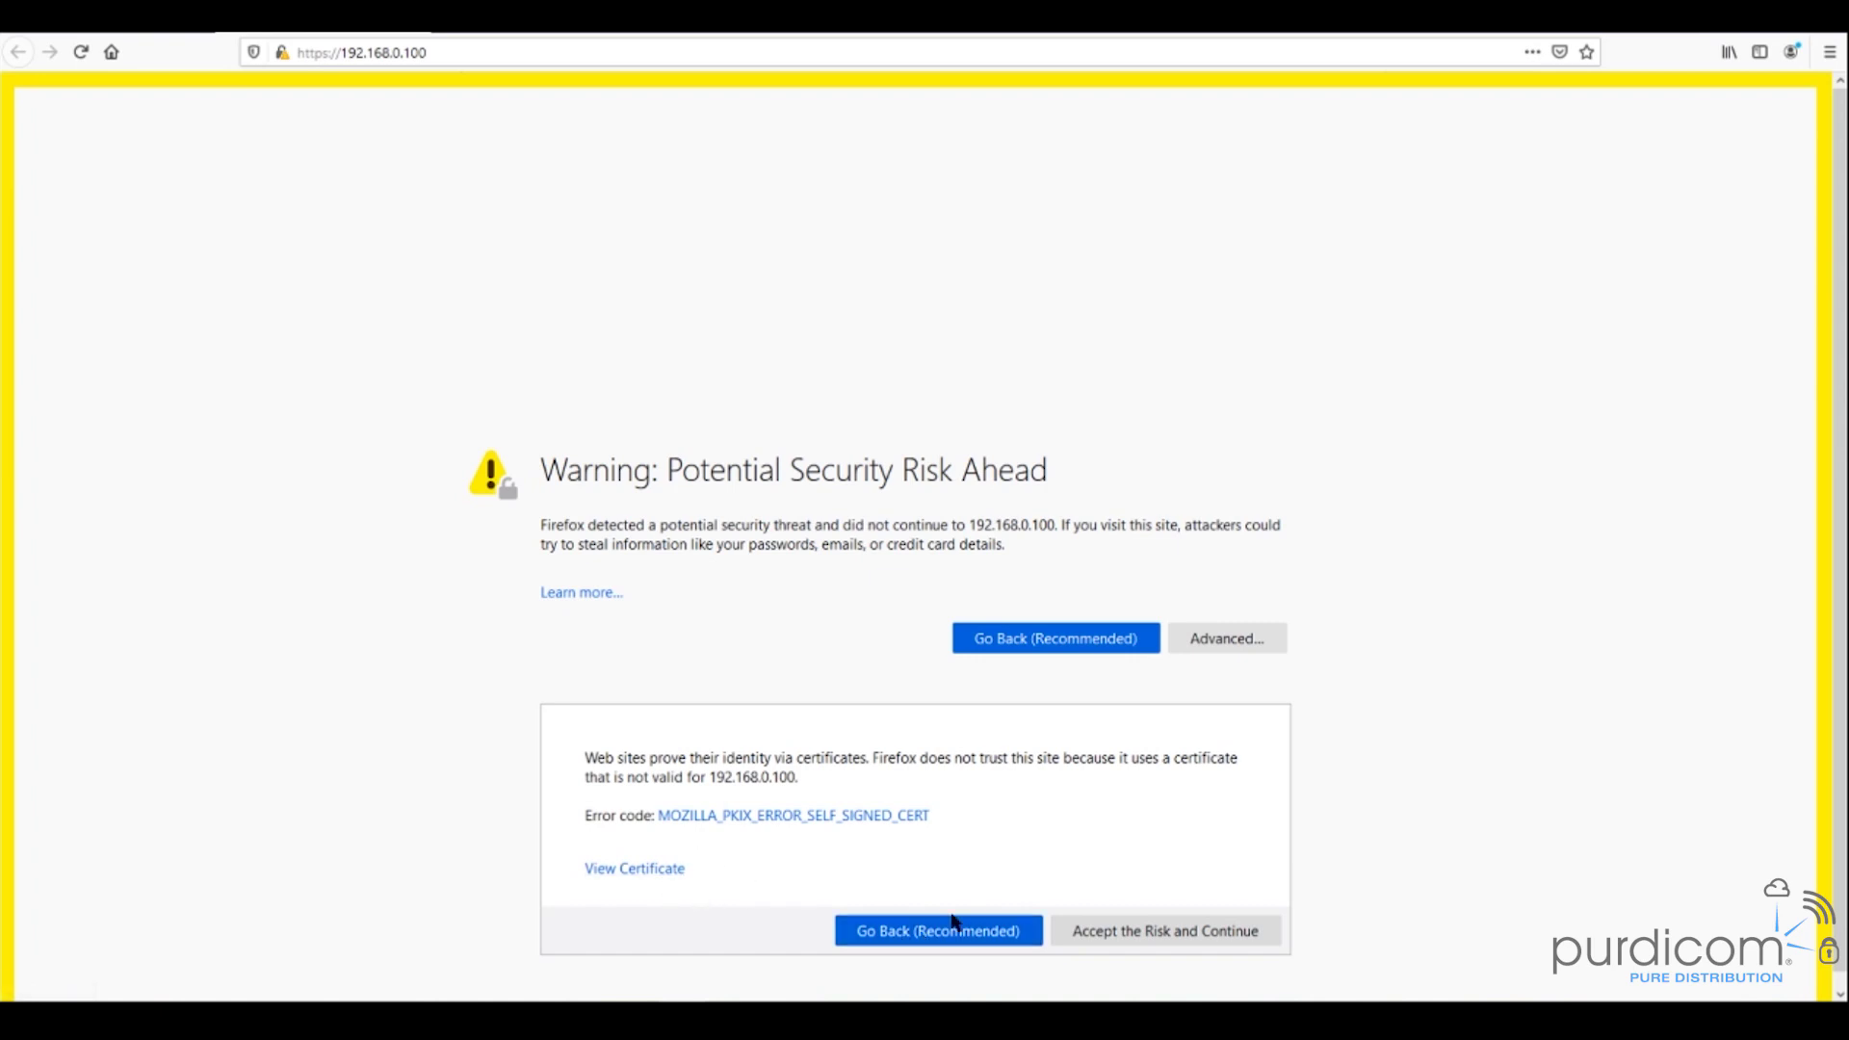
left_click(1127, 931)
- Log in to the radio with its username and password
left_click(1048, 205)
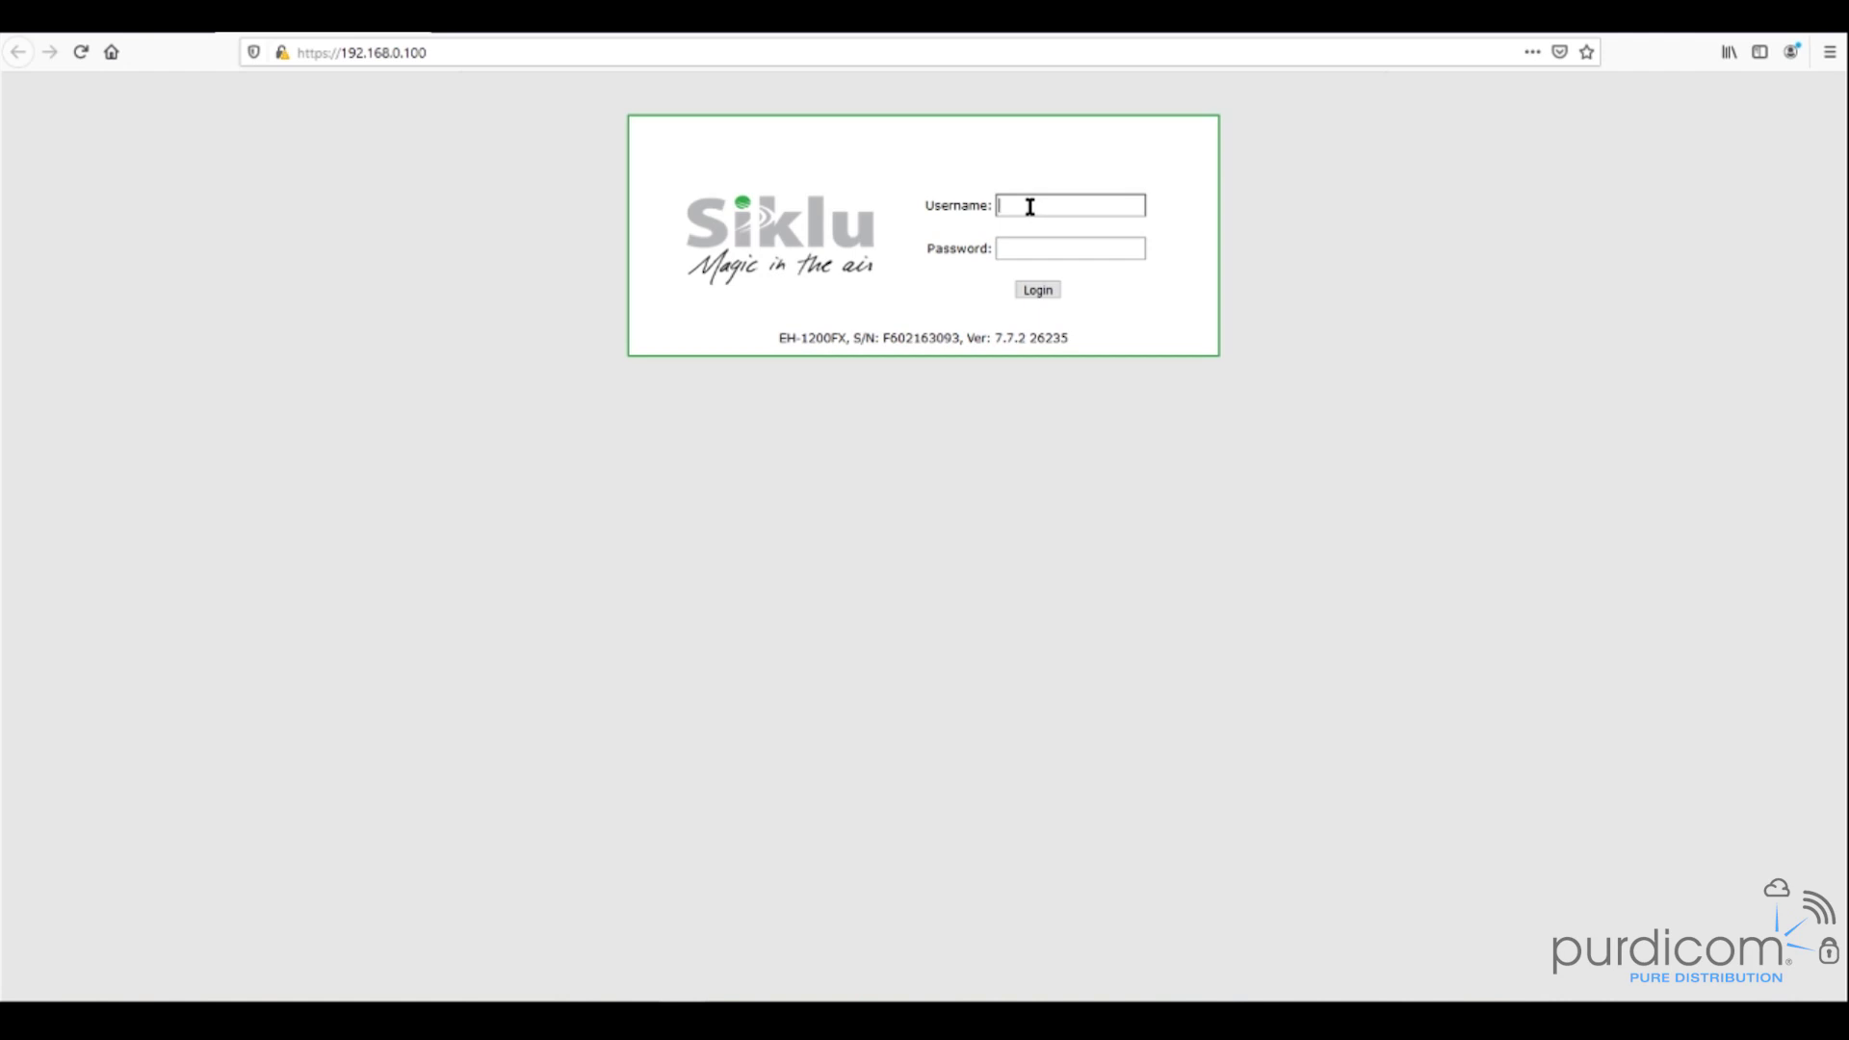
type("adminadmi")
key("Return")
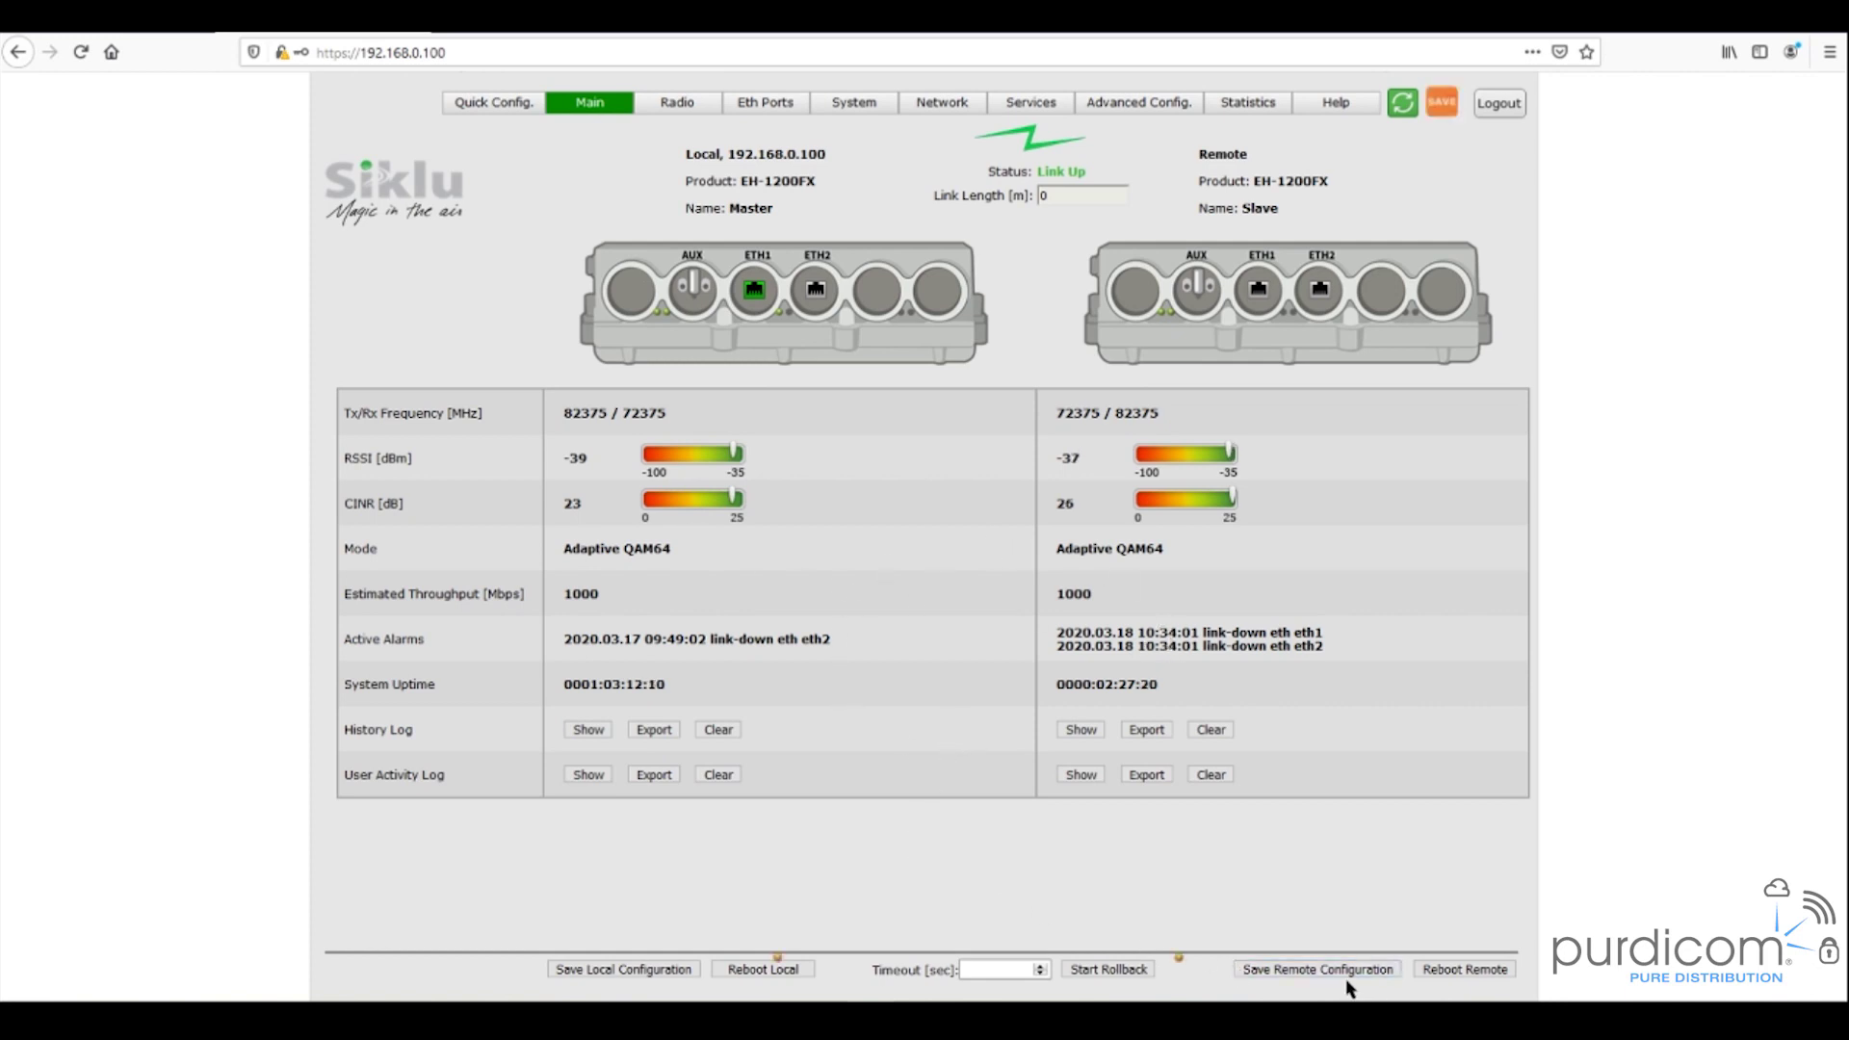
- From the Main page showing the Master–Slave link up, start saving the remote configuration
left_click(1284, 969)
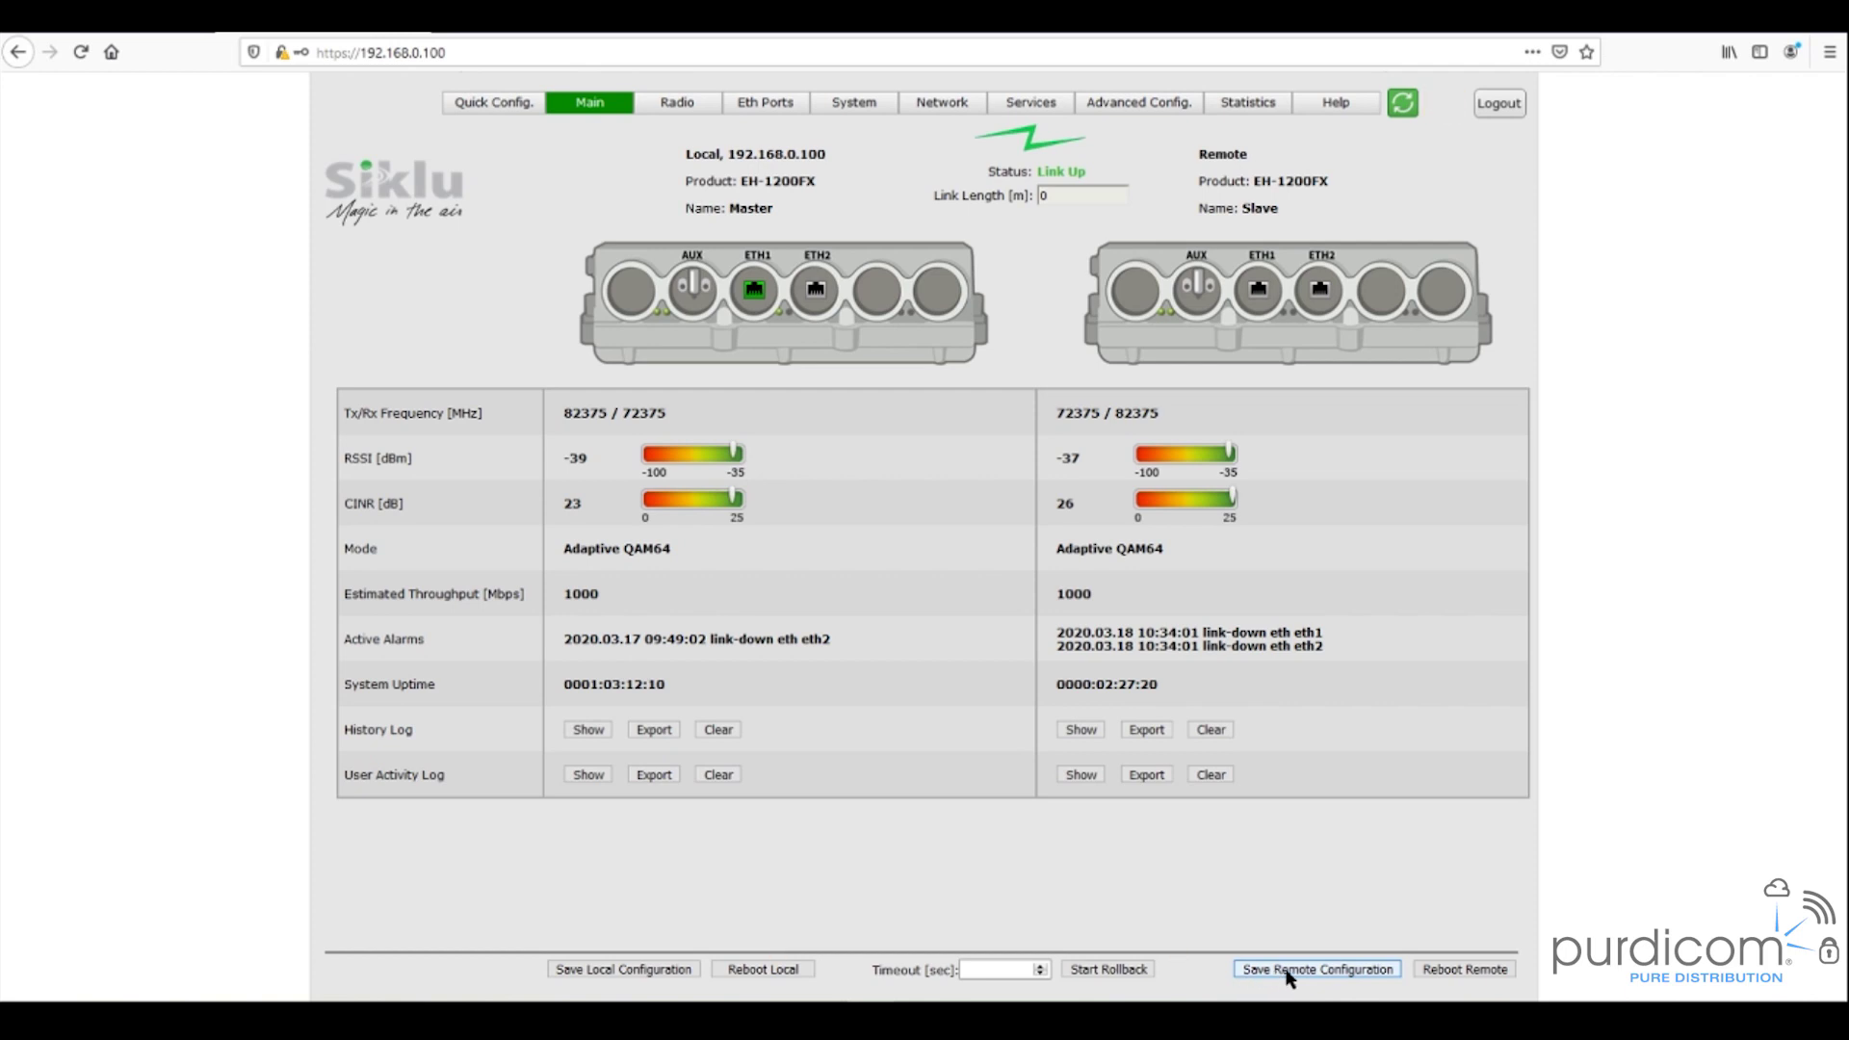
- Save and confirm the remote Slave configuration, then the local Master configuration
left_click(1286, 973)
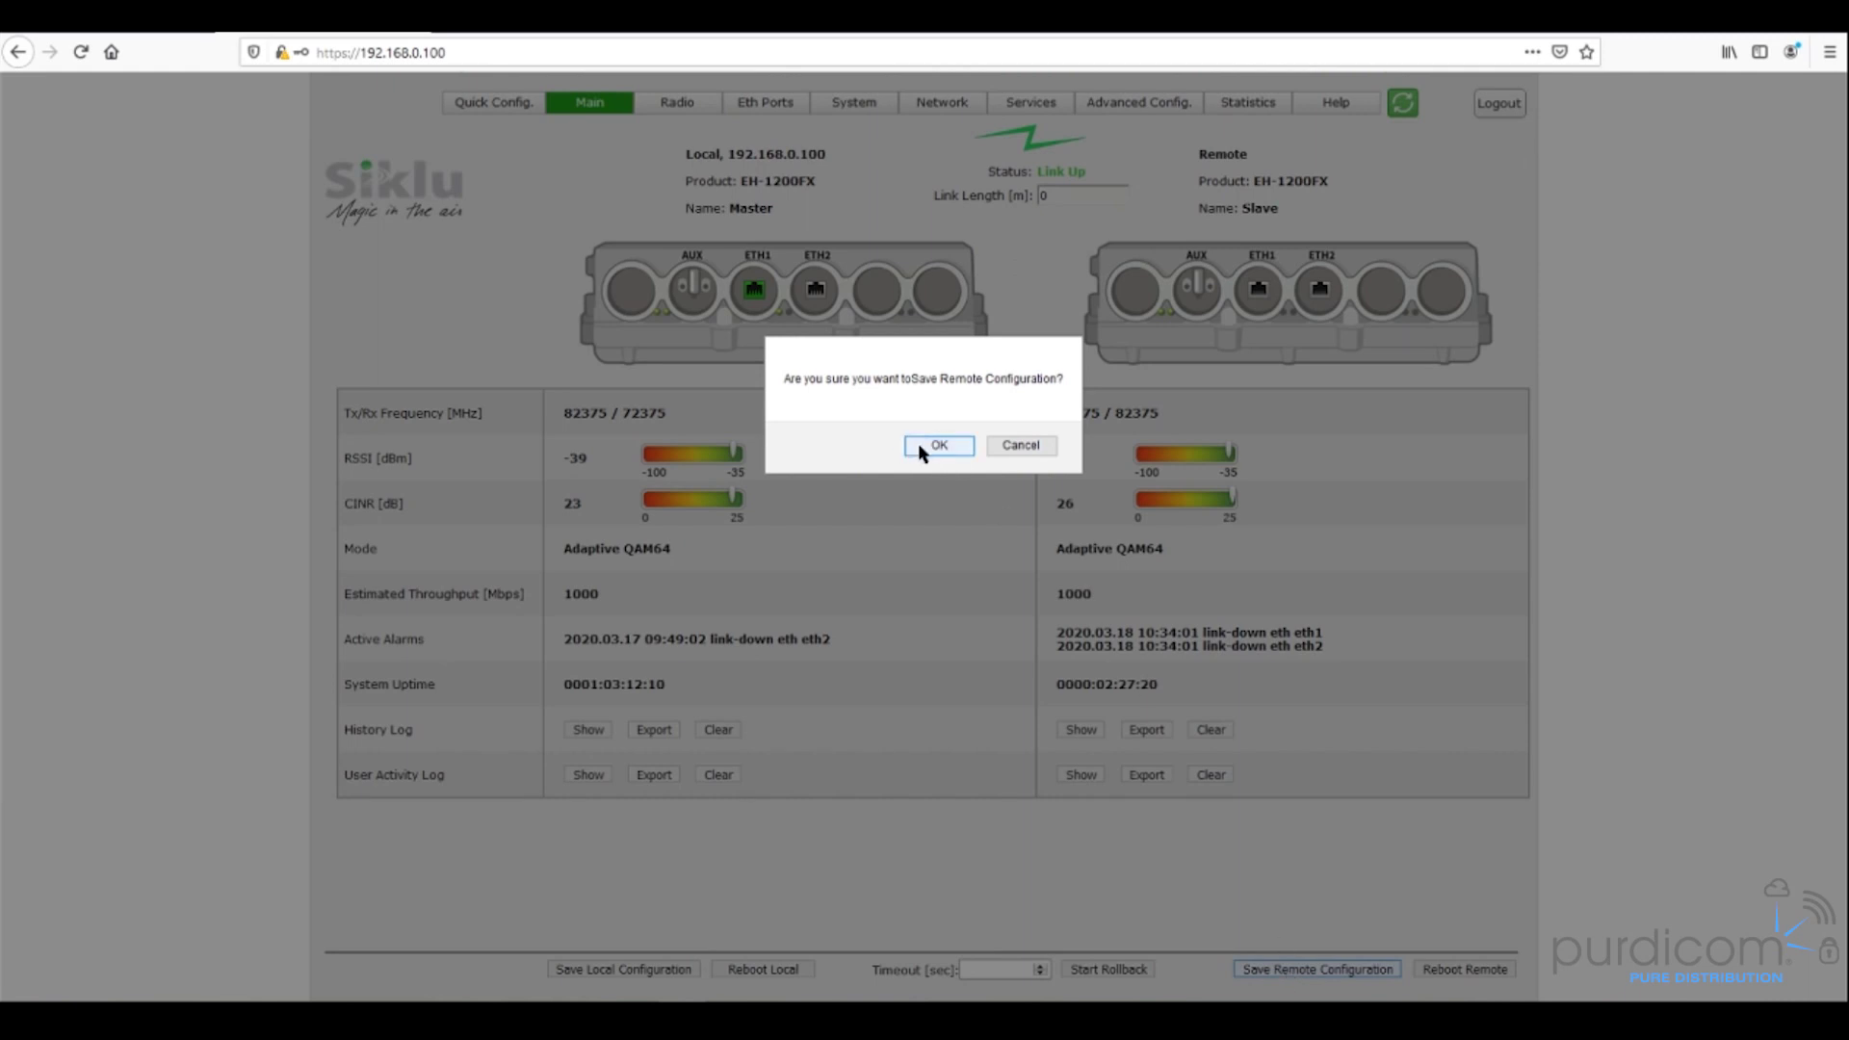
left_click(936, 449)
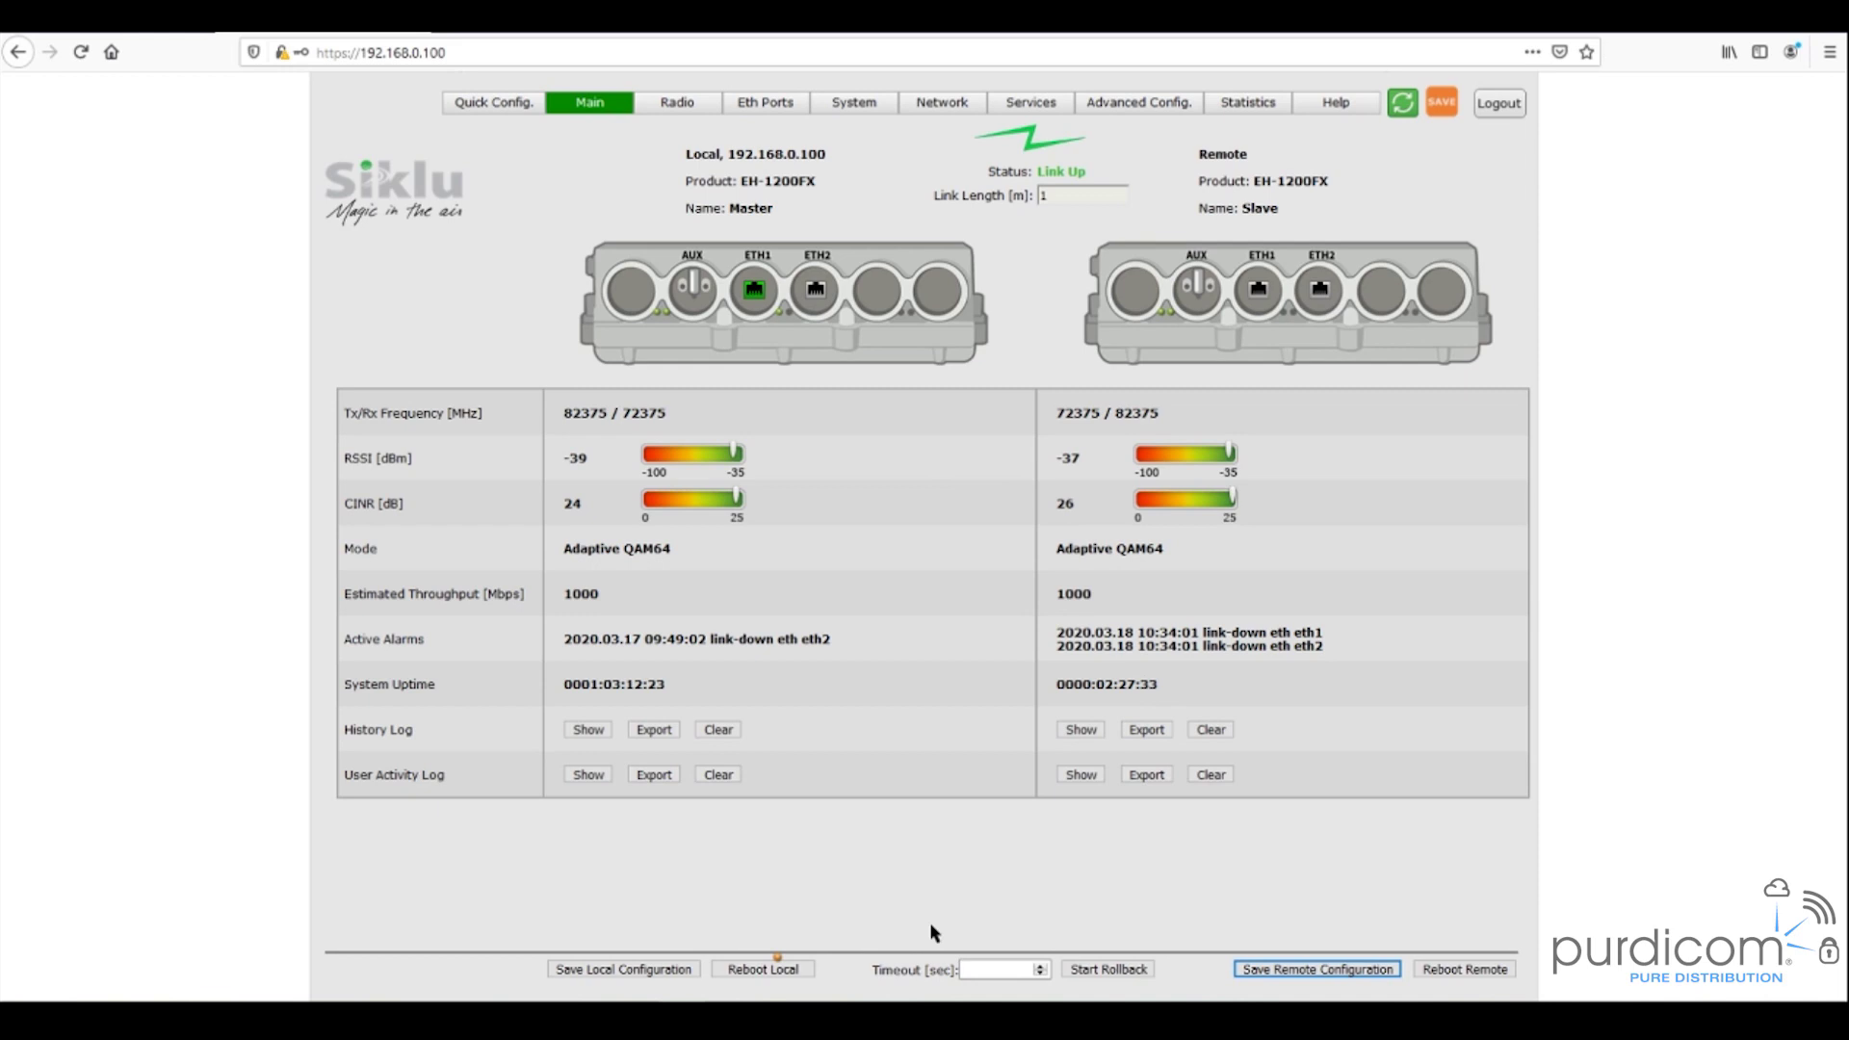
left_click(611, 975)
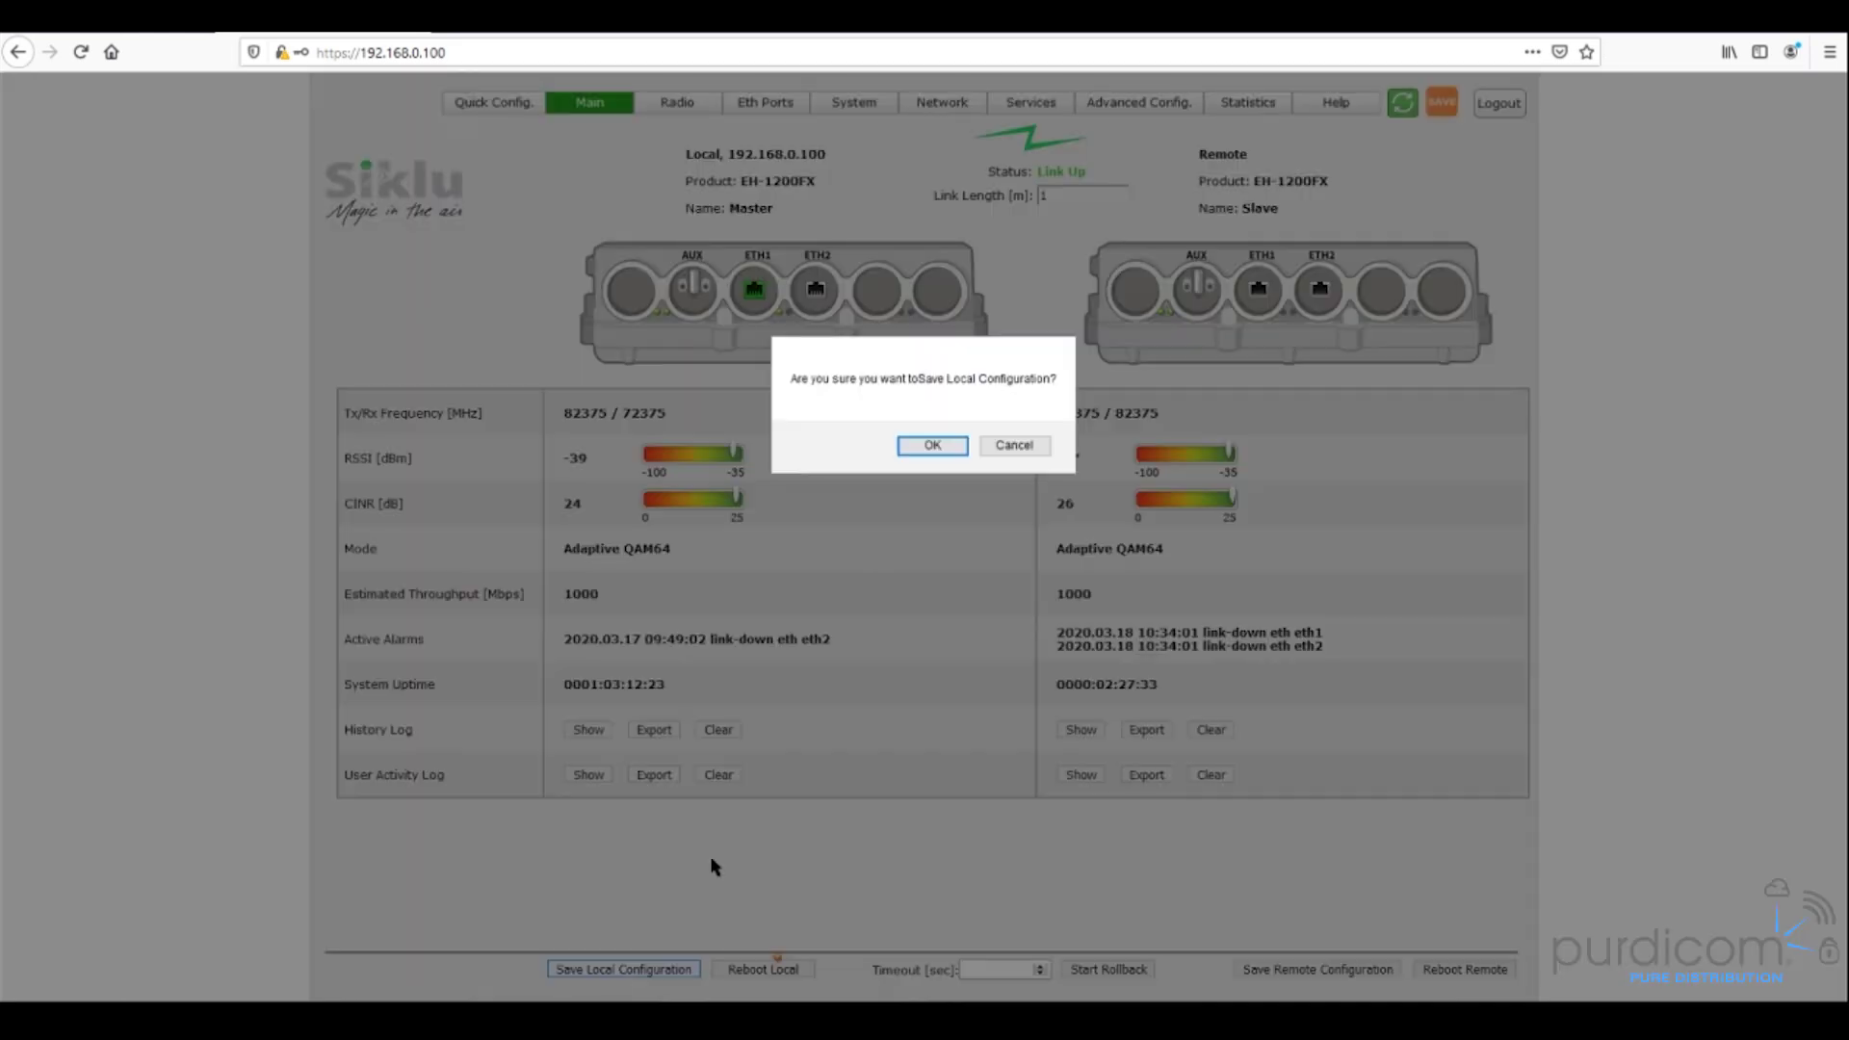
left_click(932, 448)
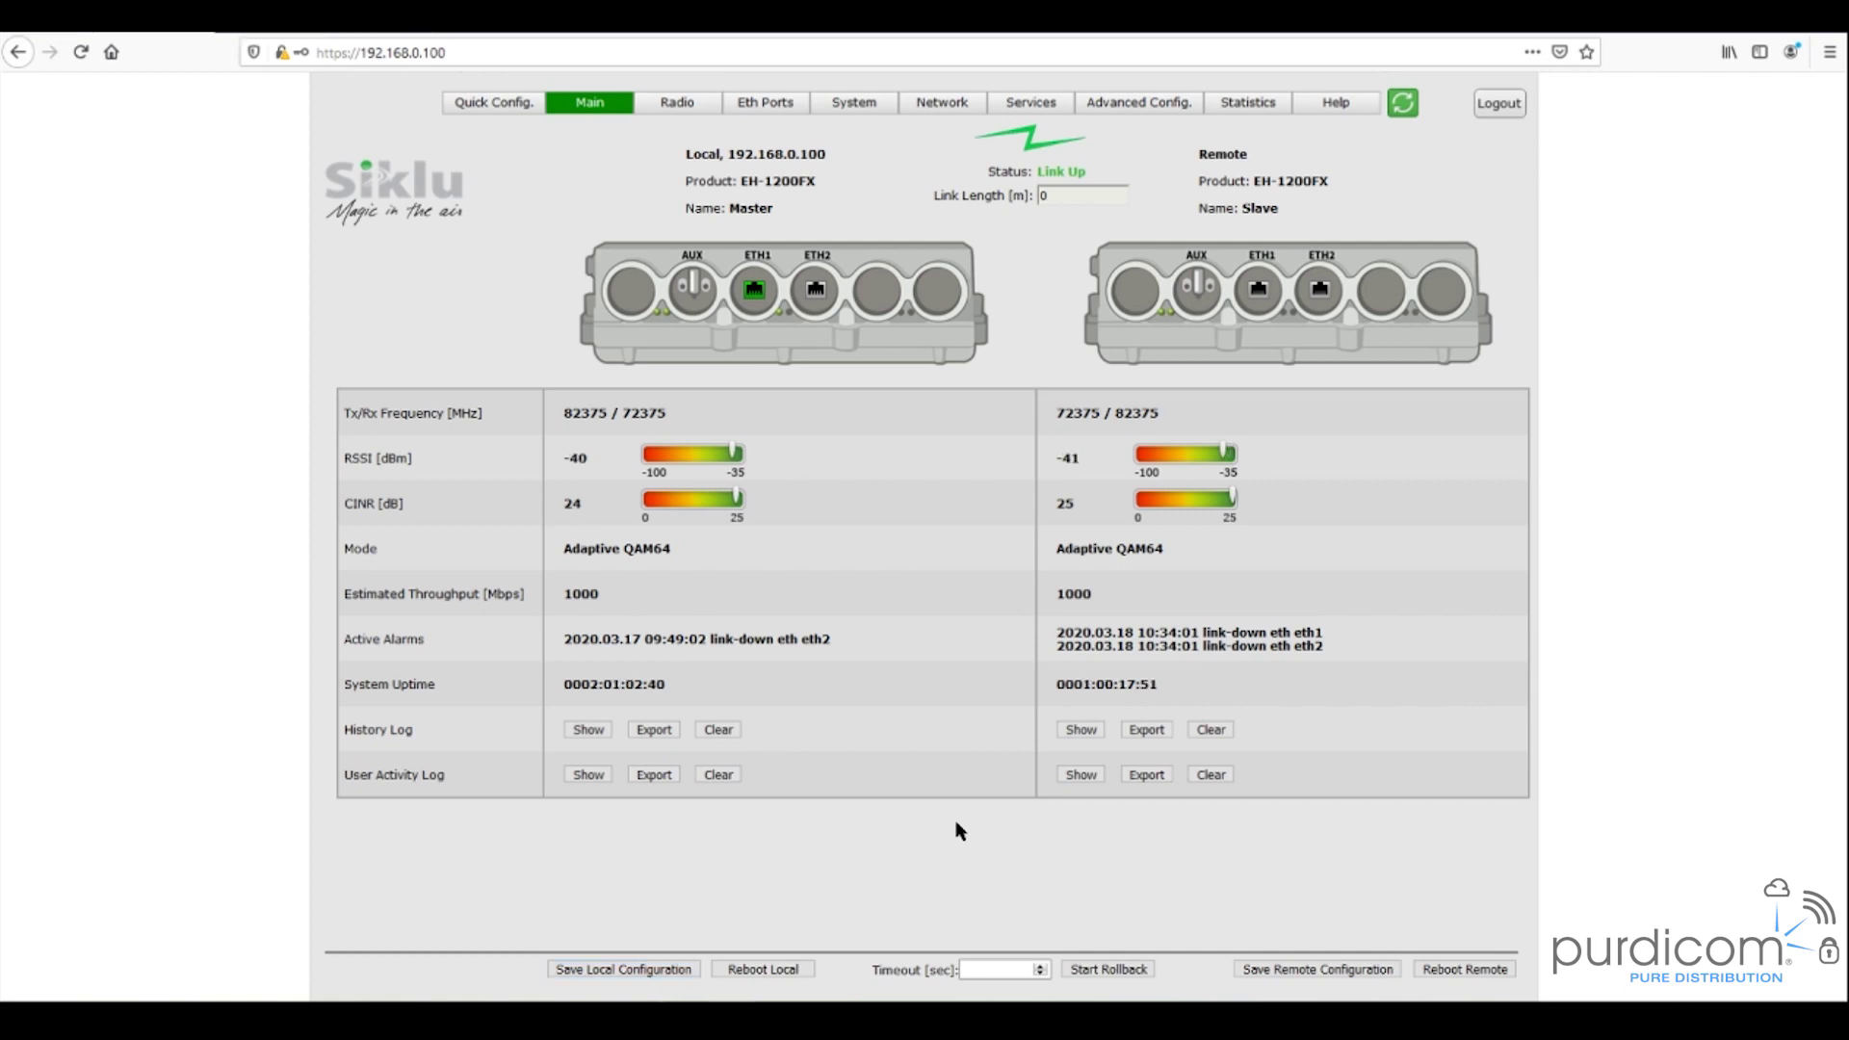
- Bring up System > General to view both radios' names, date/time, software versions and MAC addresses
left_click(861, 114)
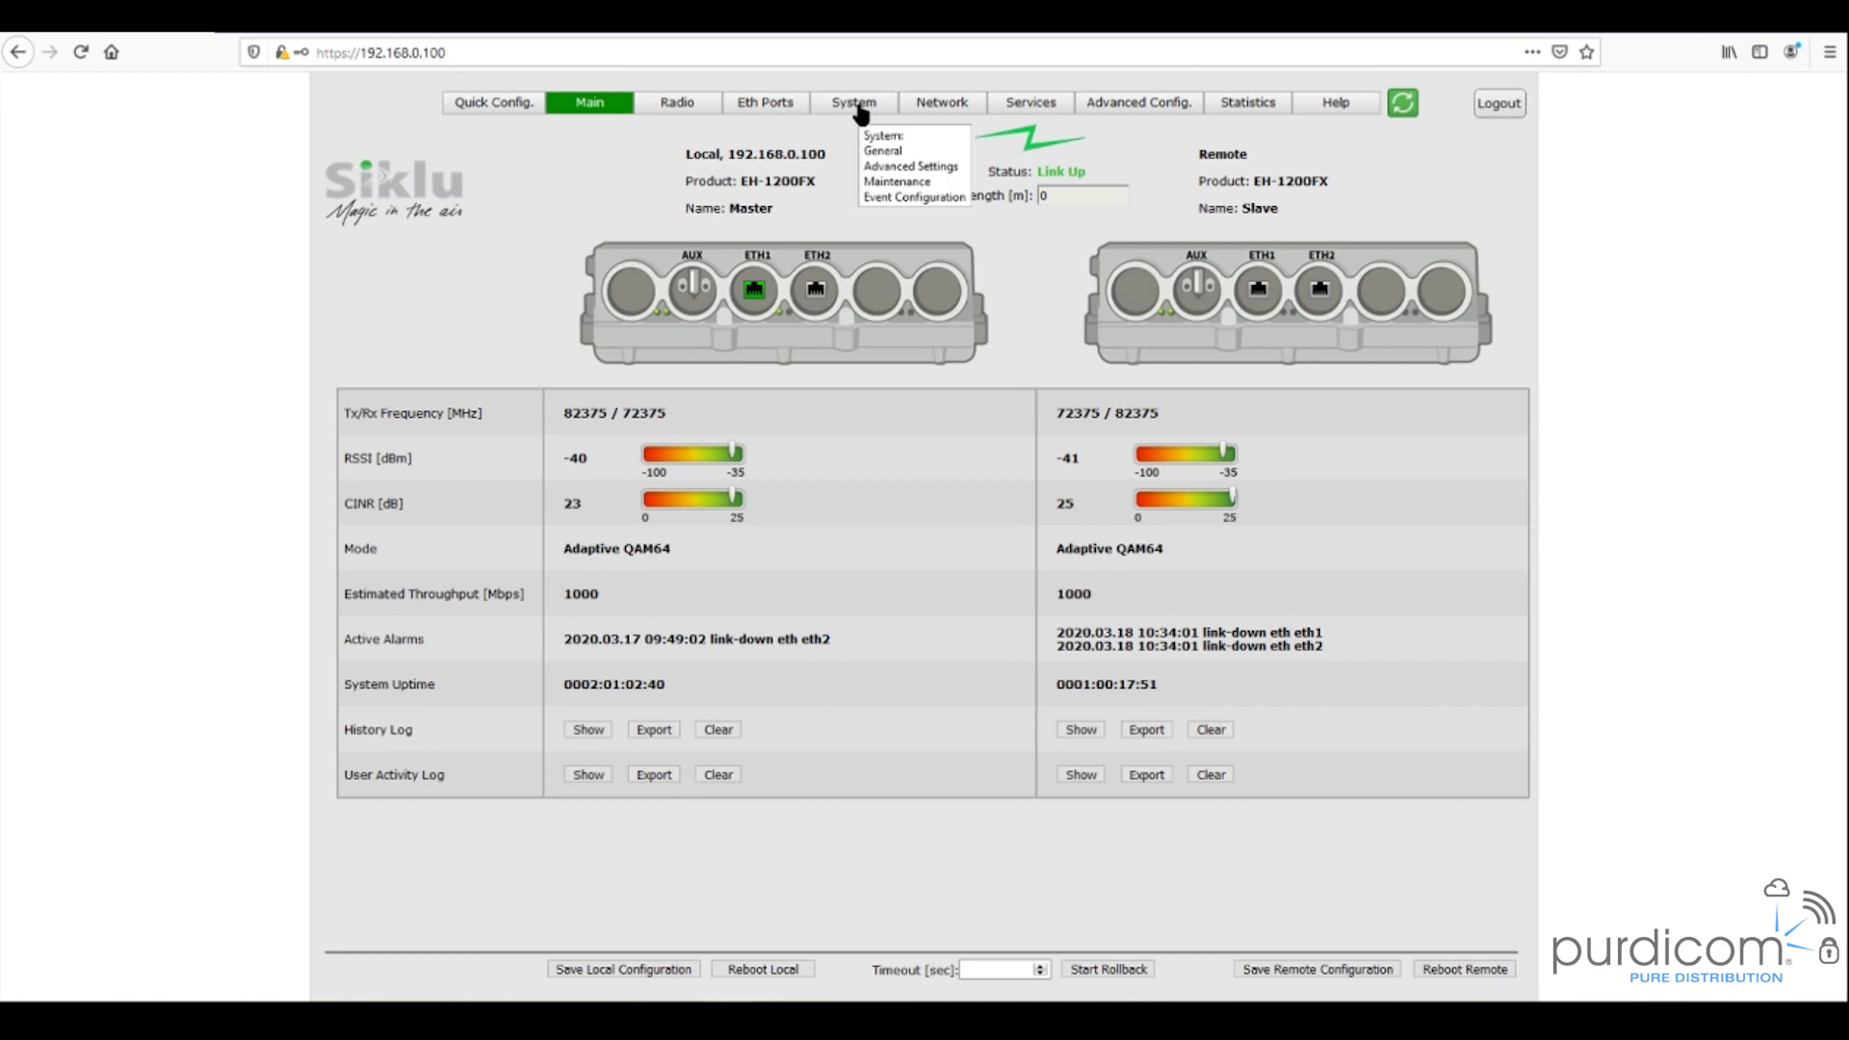
left_click(860, 114)
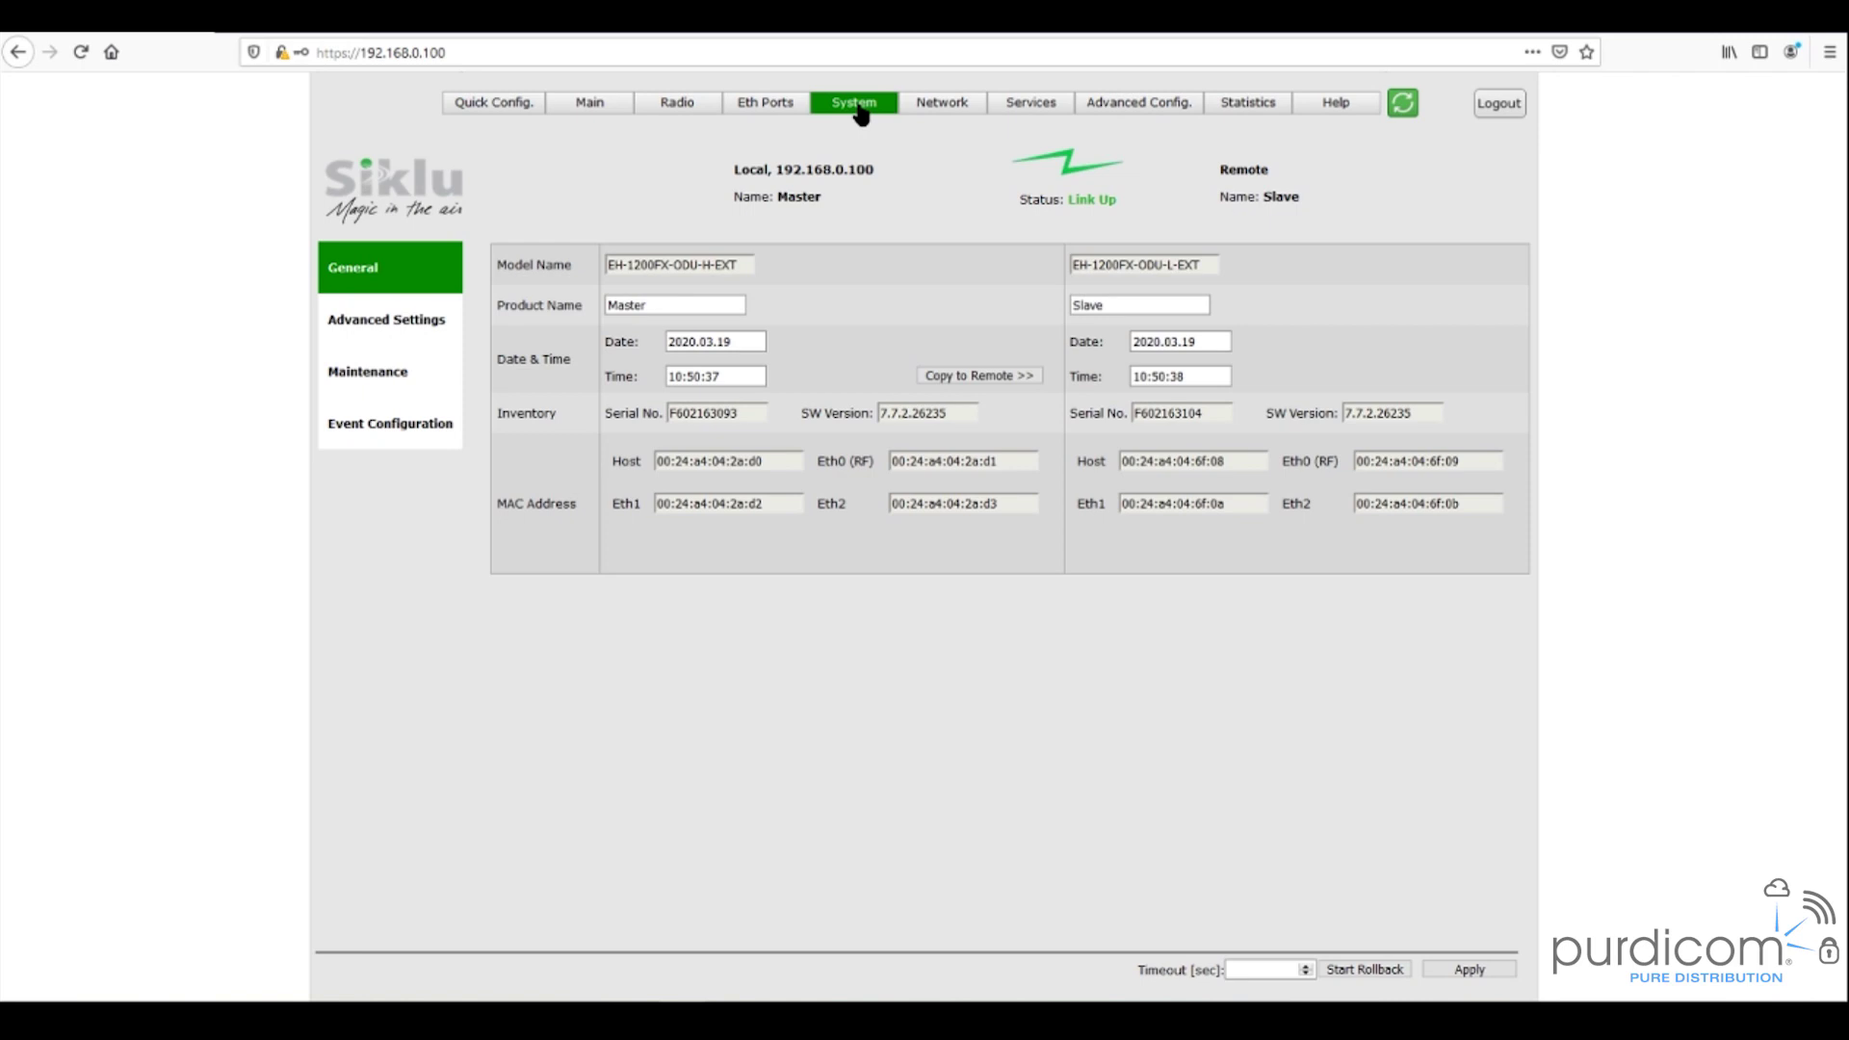
left_click(651, 306)
- Open the System Maintenance page for both radios and scroll down toward the Scripts section
left_click(377, 382)
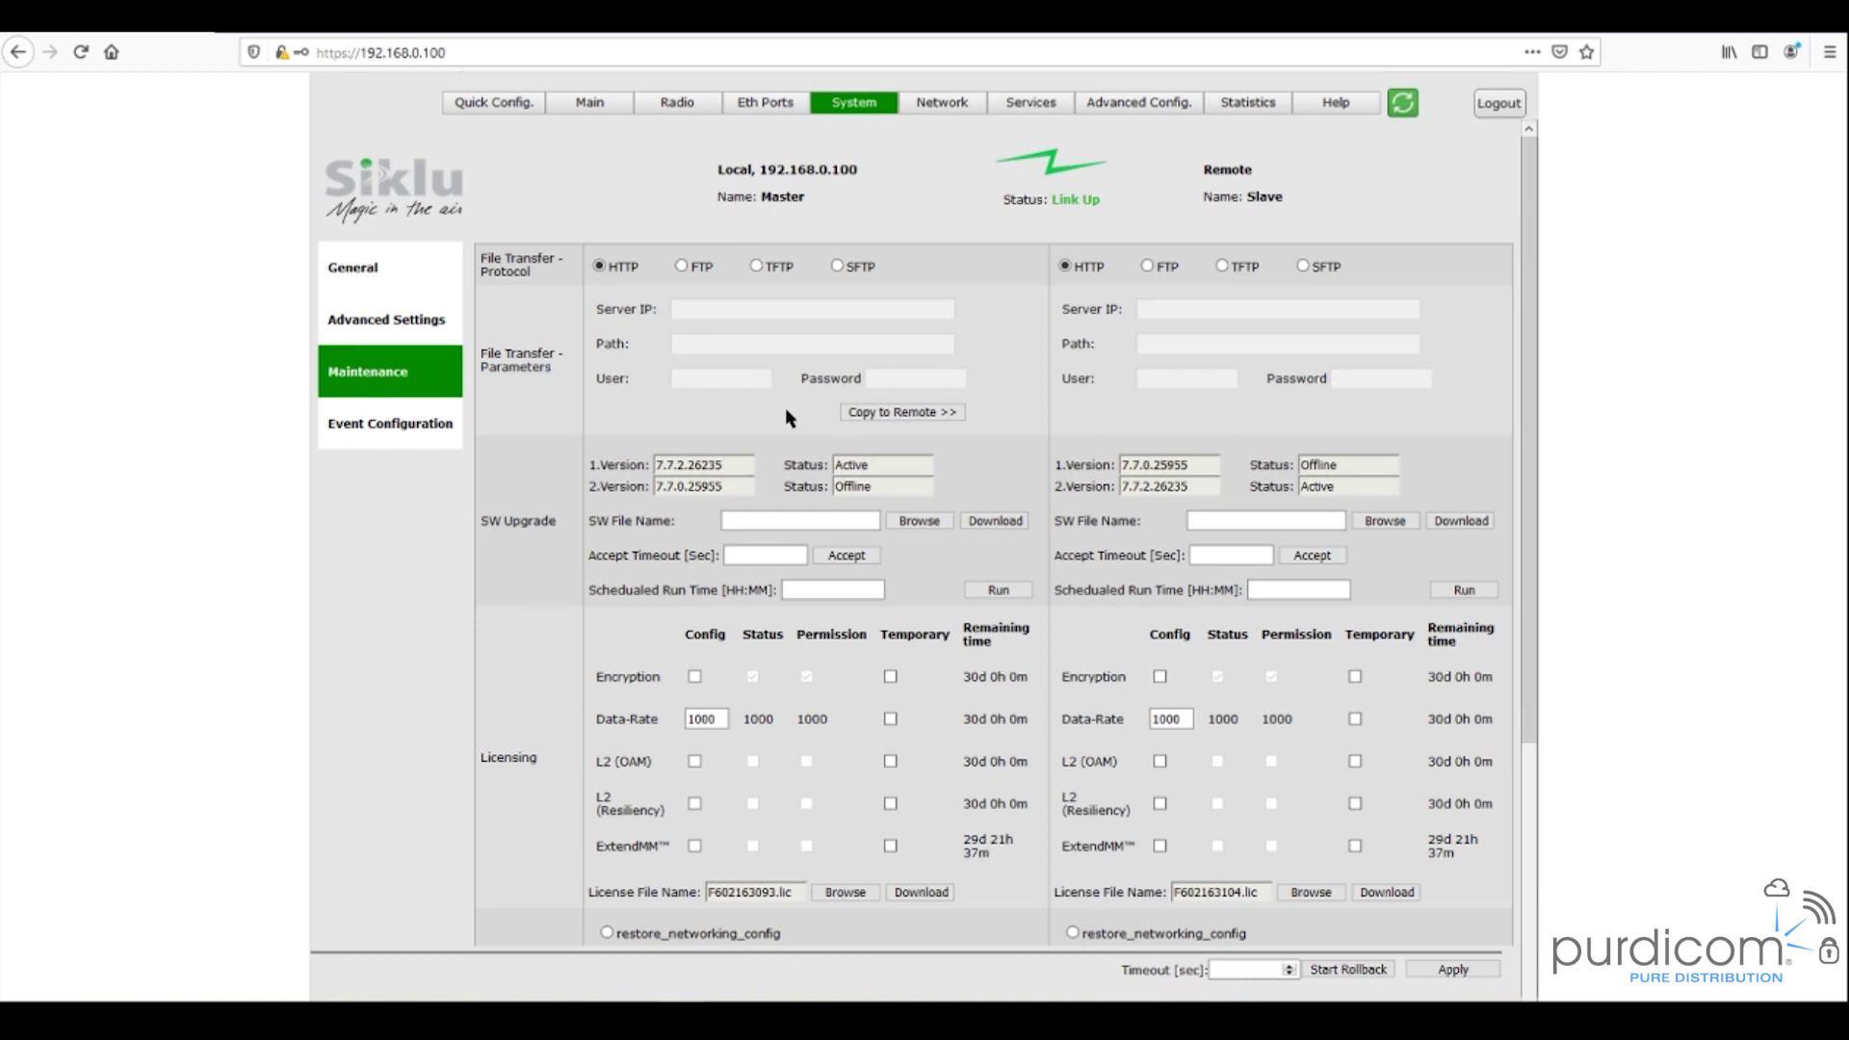
scroll(813, 405, "down", 5)
scroll(730, 328, "up", 5)
scroll(577, 597, "down", 4)
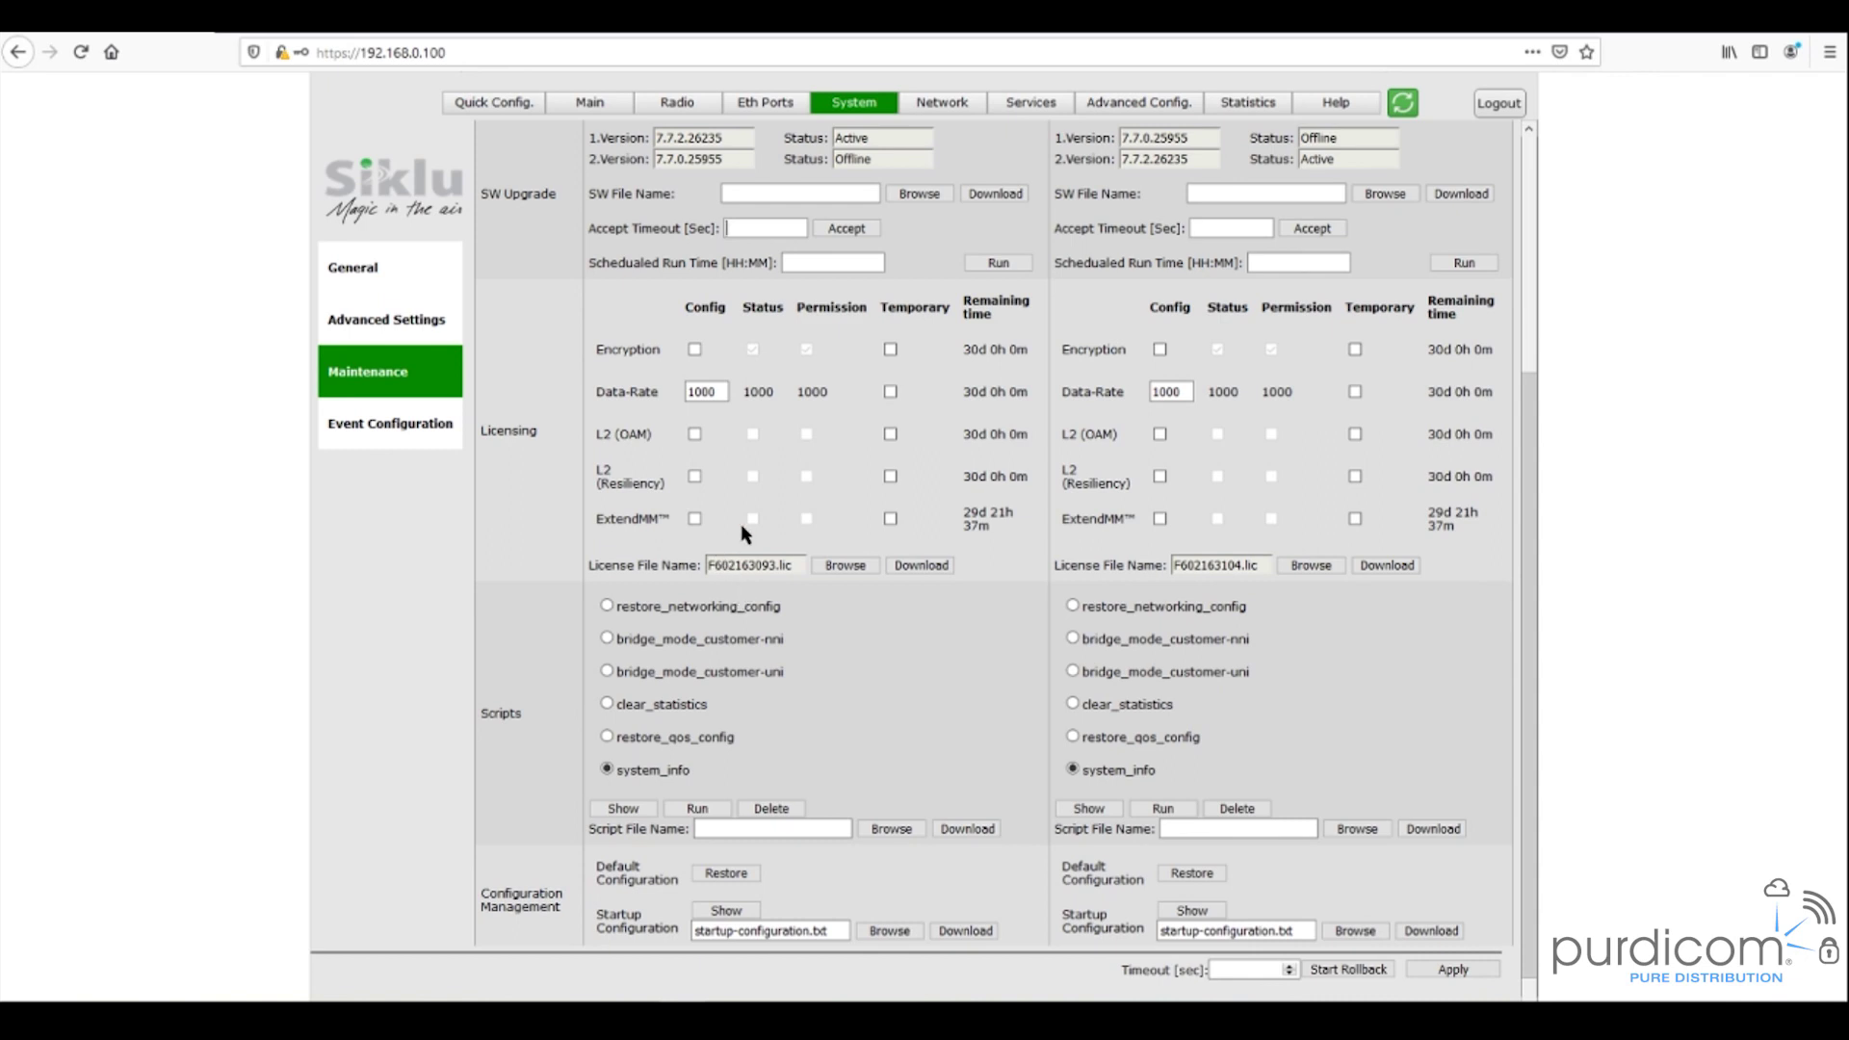
scroll(674, 578, "down", 1)
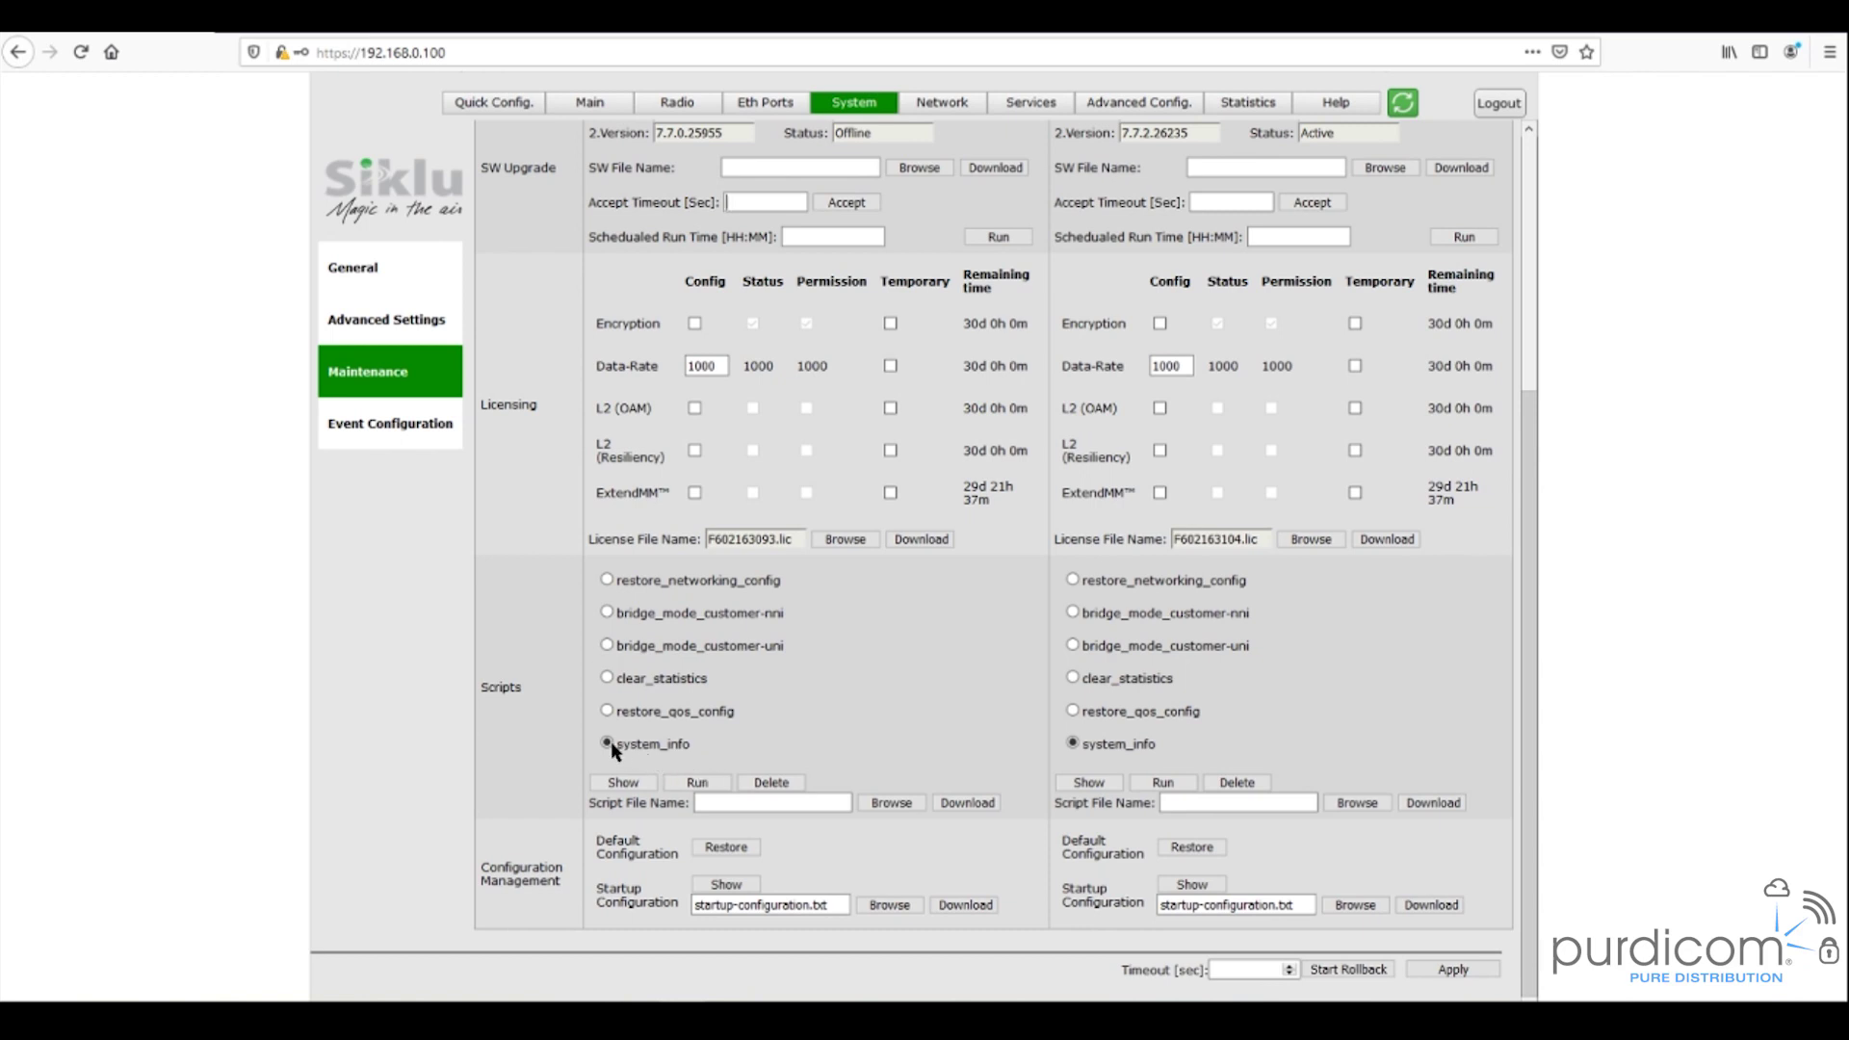
- Run system_info on the local radio, acknowledge the rollback timeout notice, and scroll the output
left_click(699, 783)
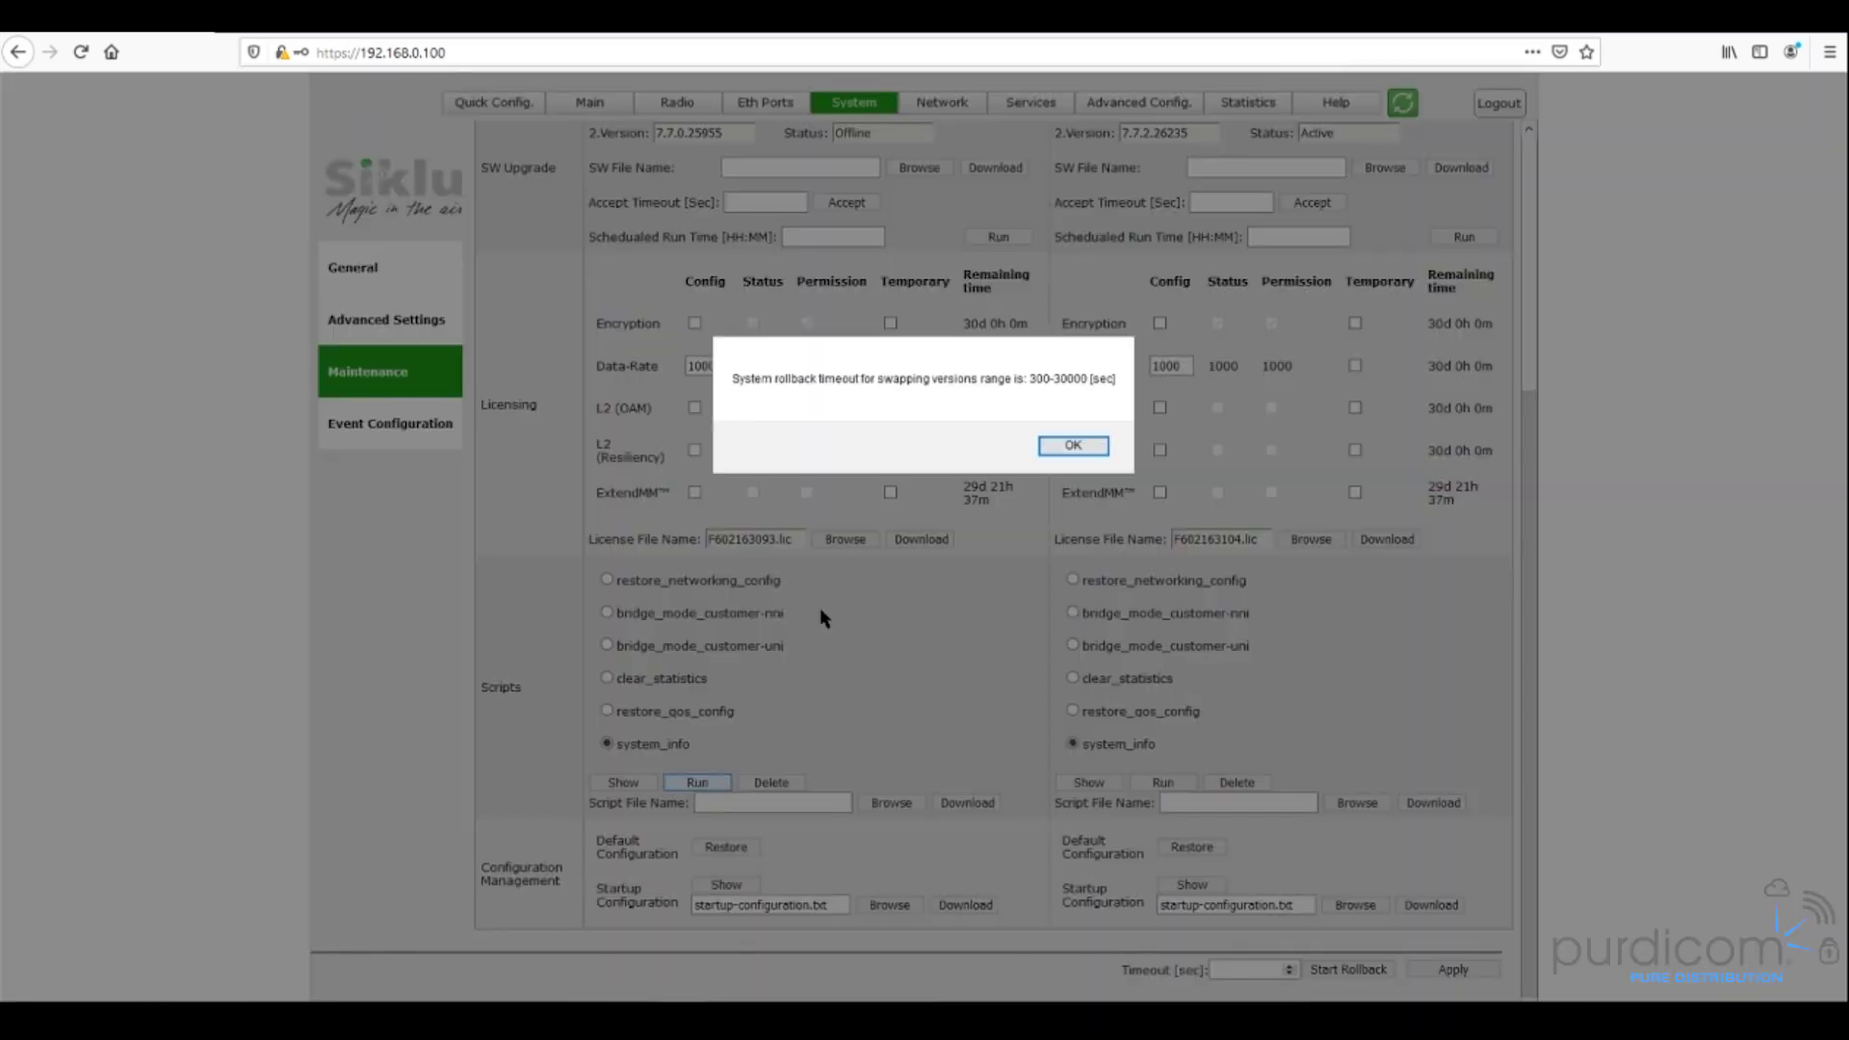
left_click(1094, 449)
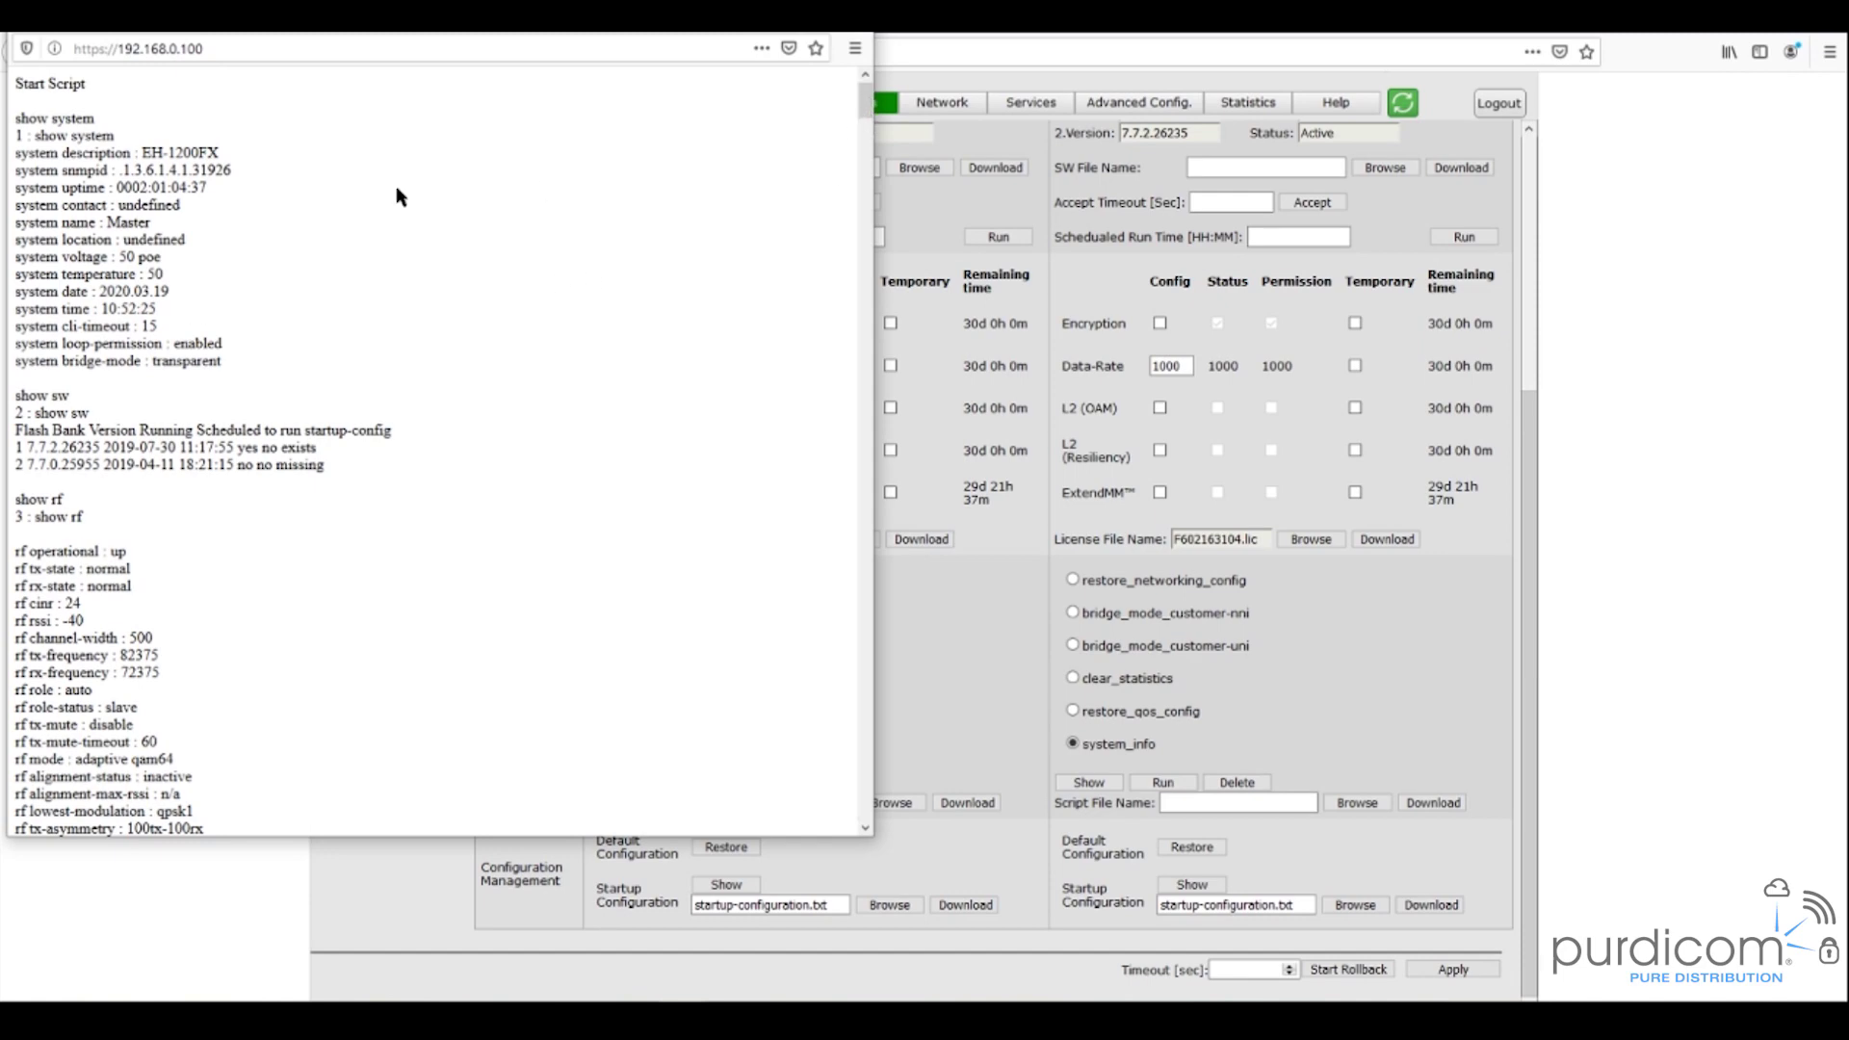
scroll(256, 264, "down", 20)
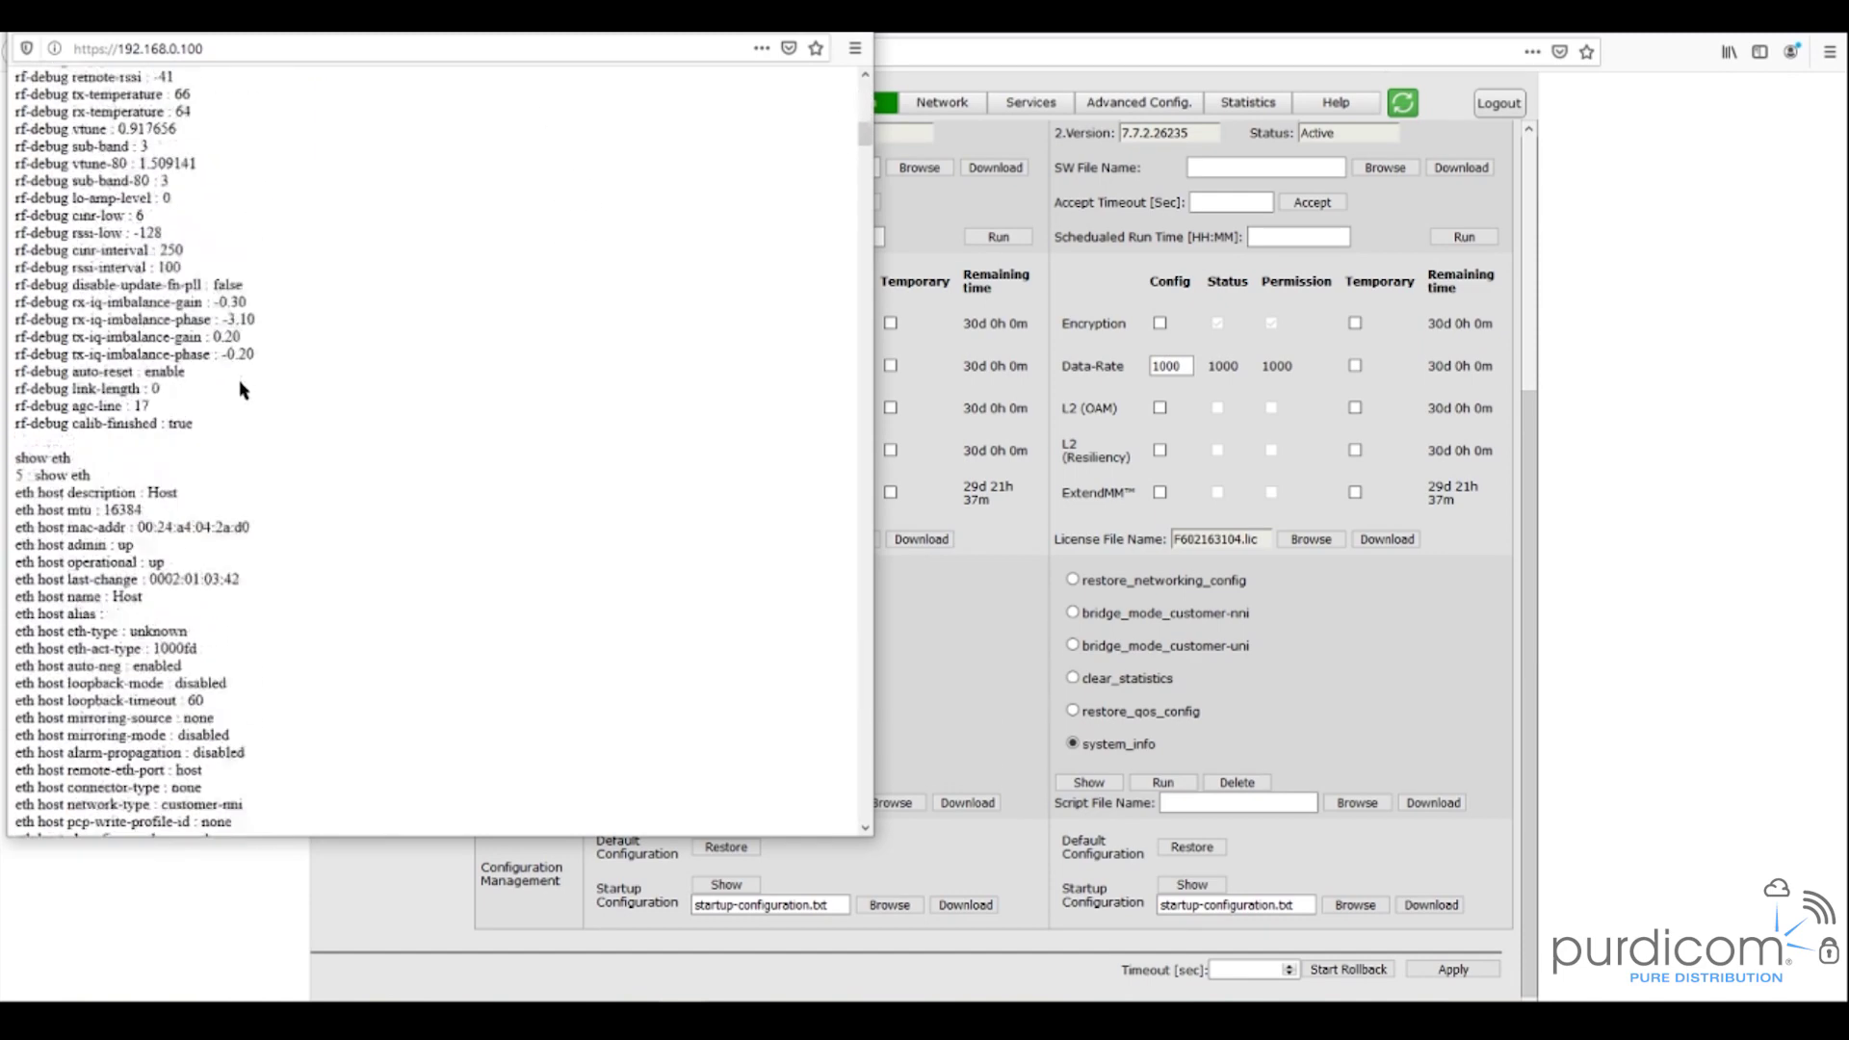
scroll(240, 389, "down", 20)
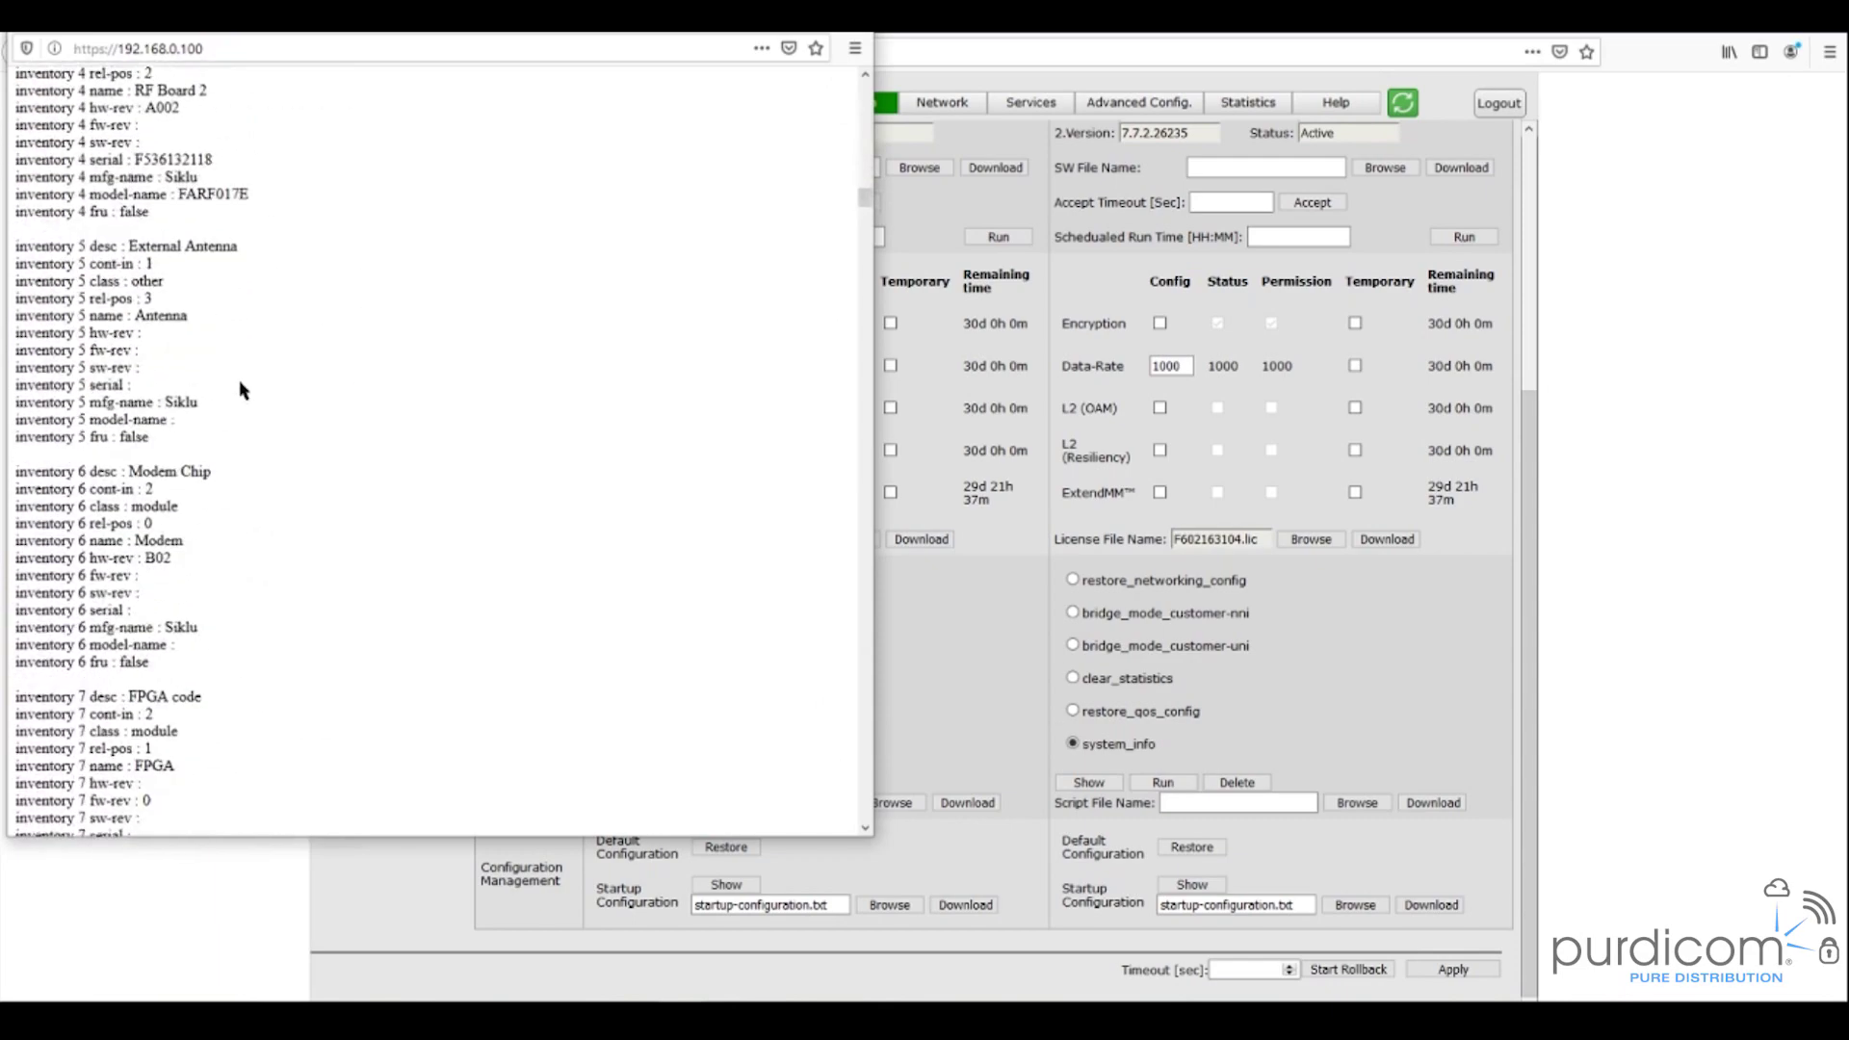
scroll(241, 389, "down", 20)
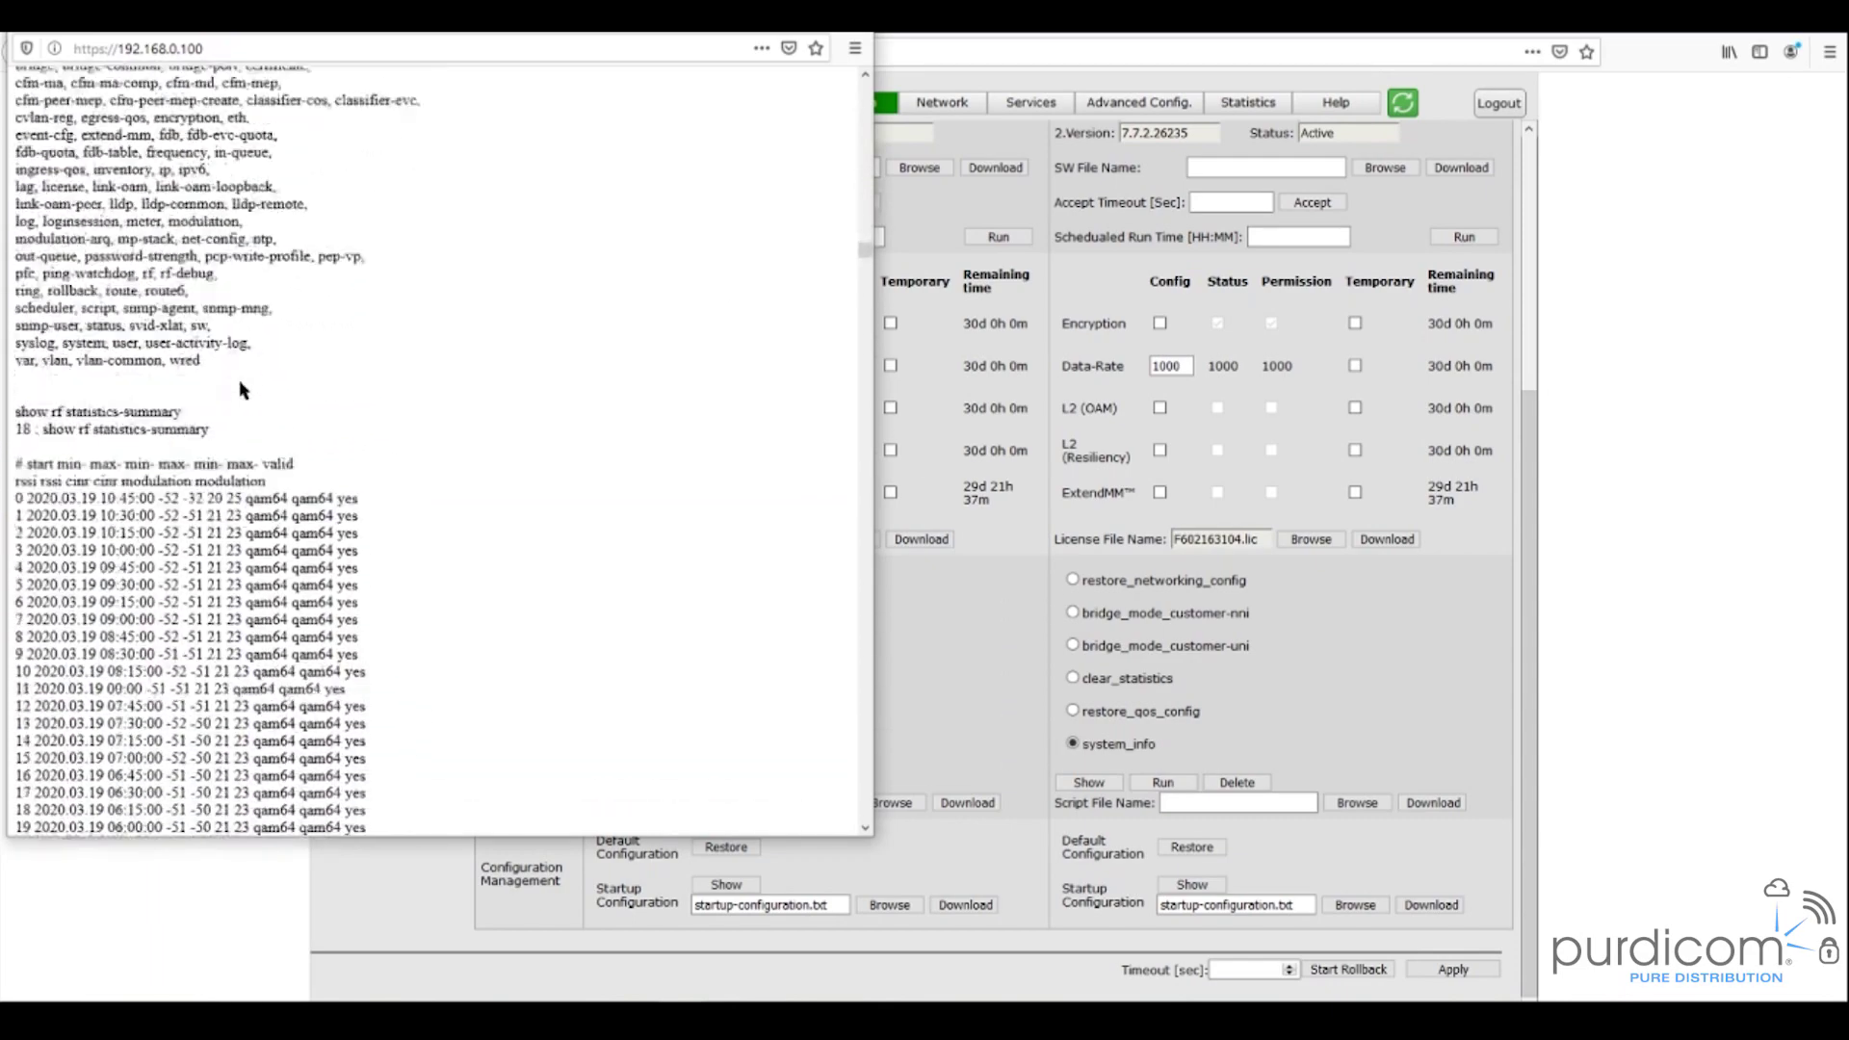
scroll(241, 389, "down", 20)
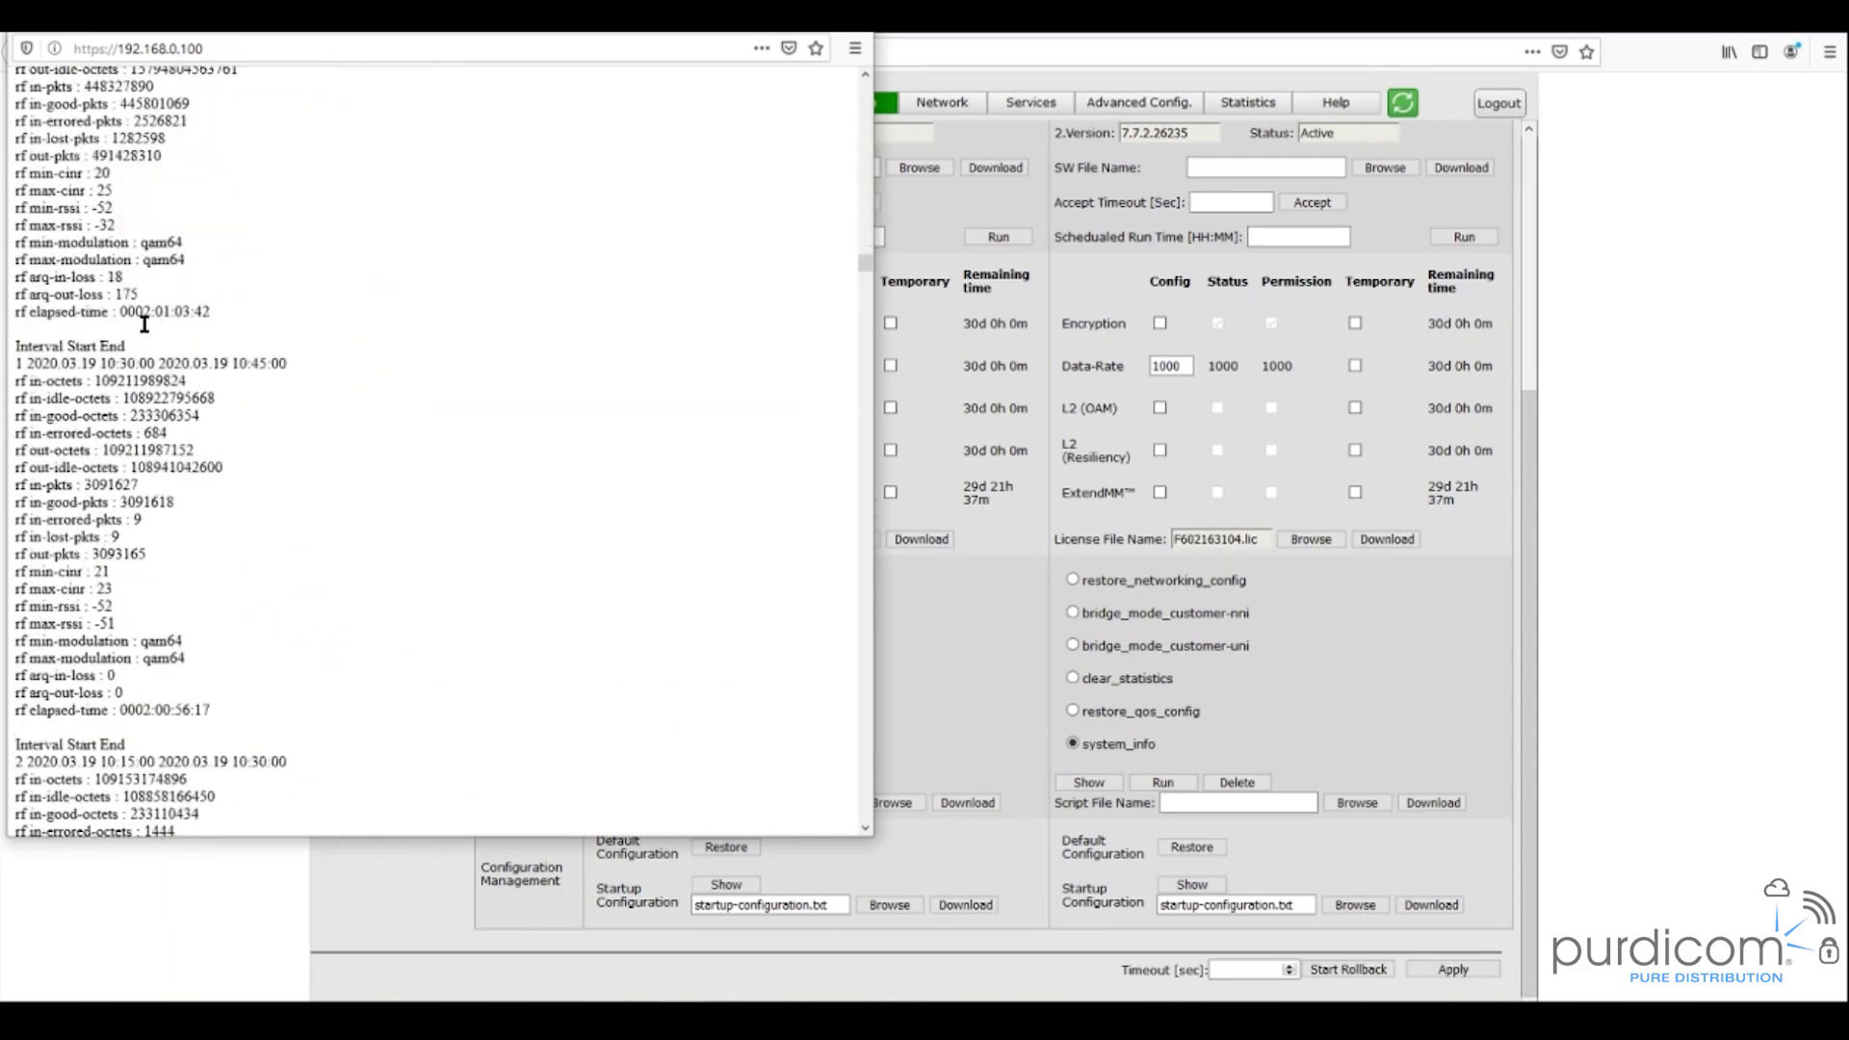
scroll(146, 335, "down", 20)
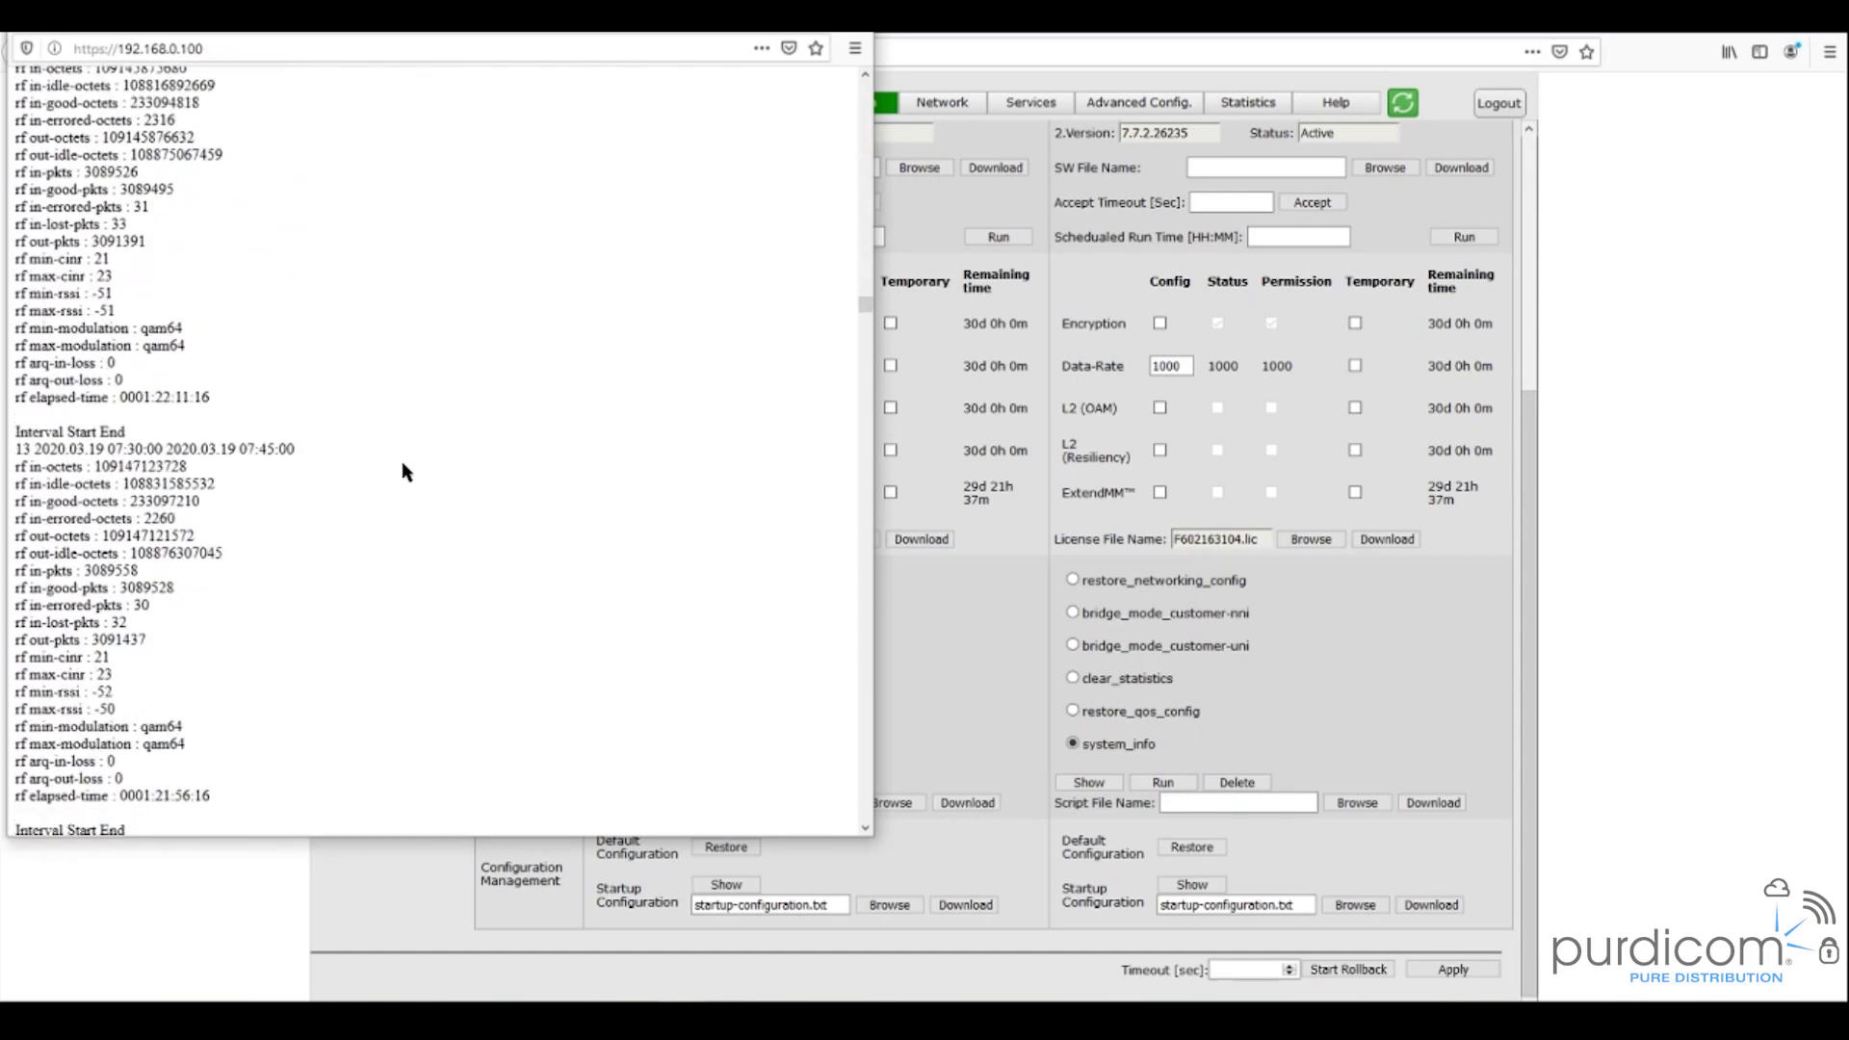
scroll(403, 470, "down", 20)
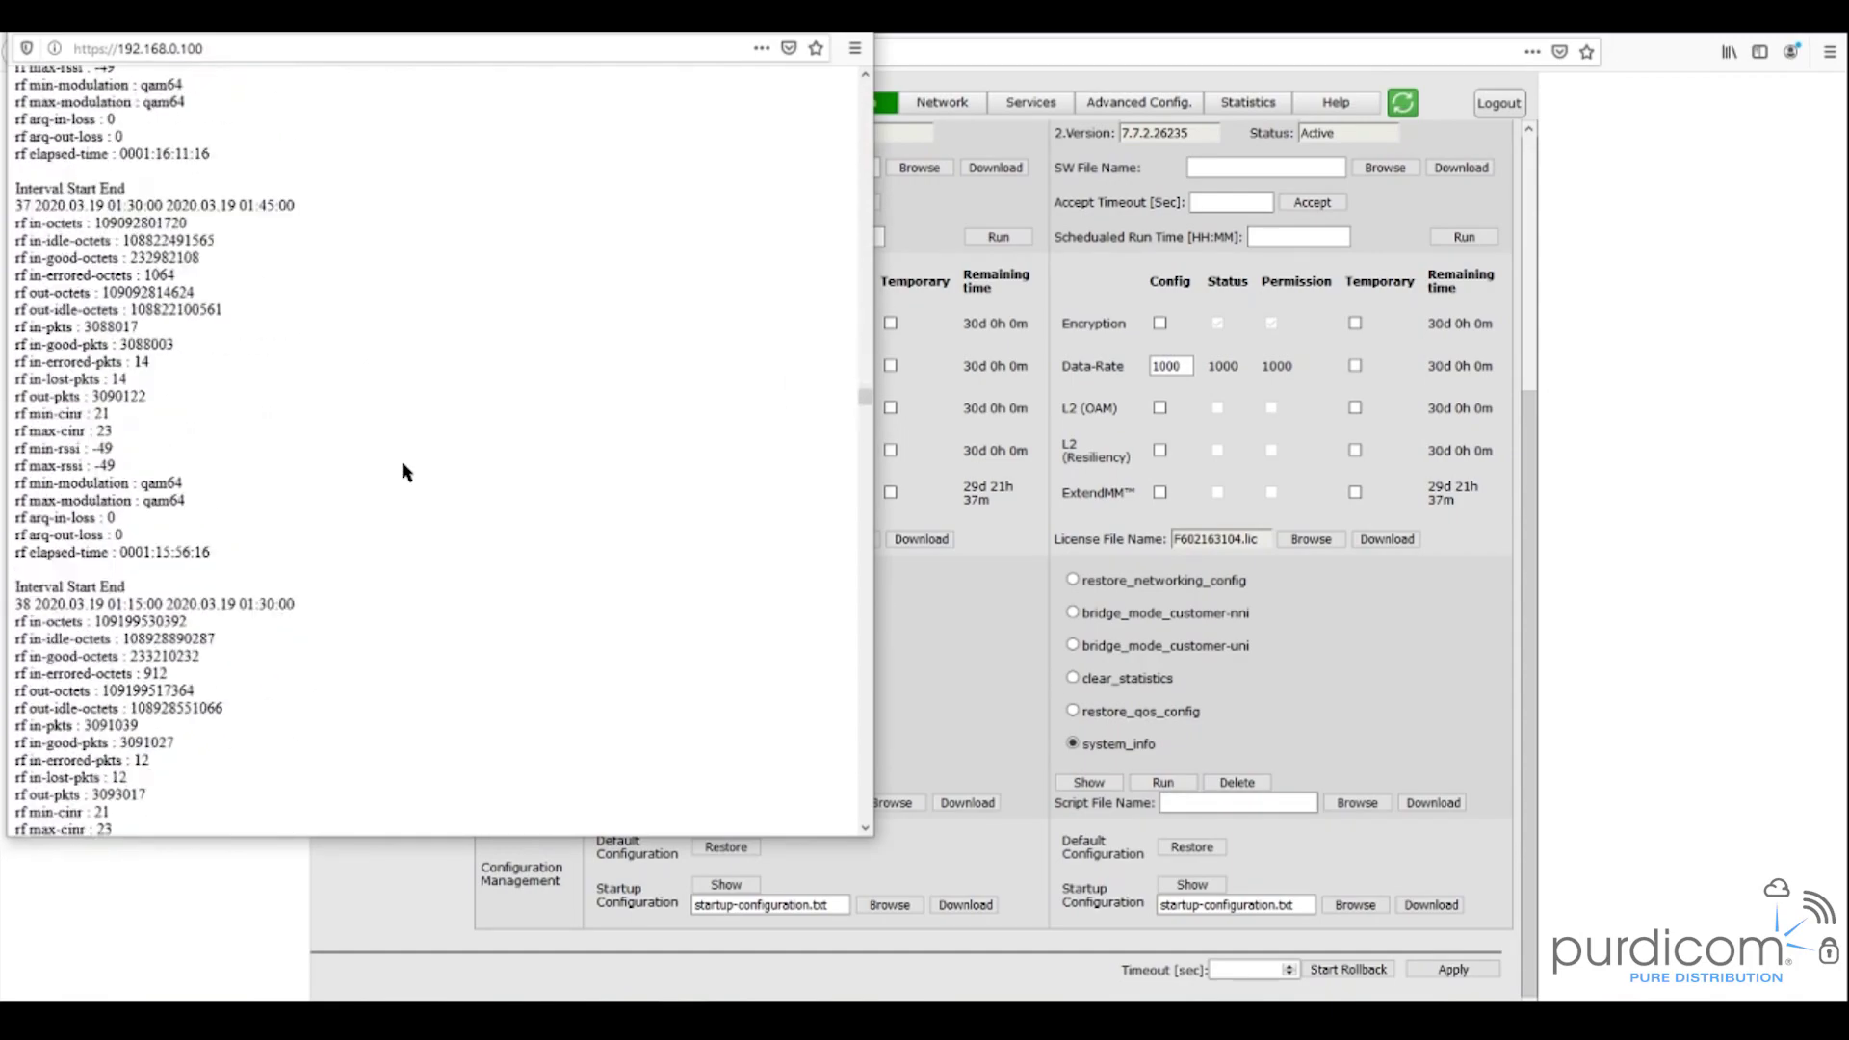
scroll(402, 470, "down", 20)
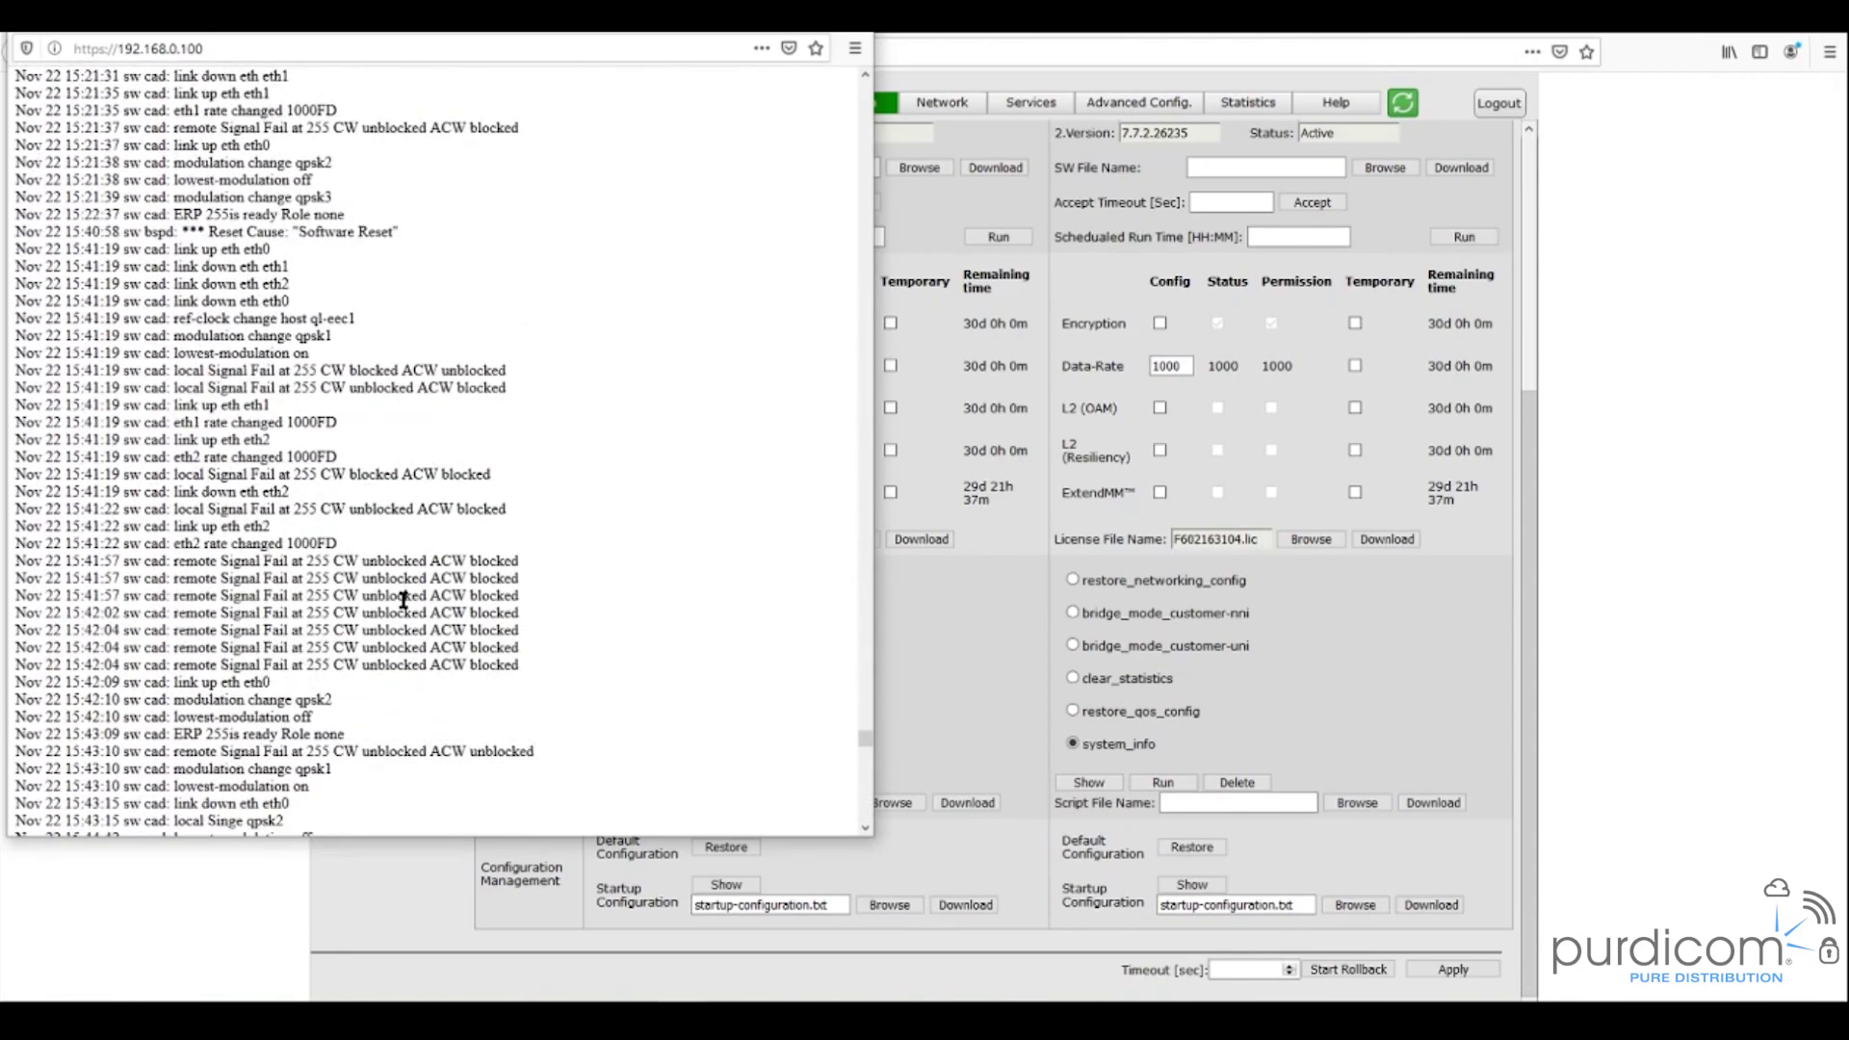
- Scroll to the Script End line, select it, and close the script output window
scroll(404, 600, "down", 3)
scroll(404, 600, "down", 20)
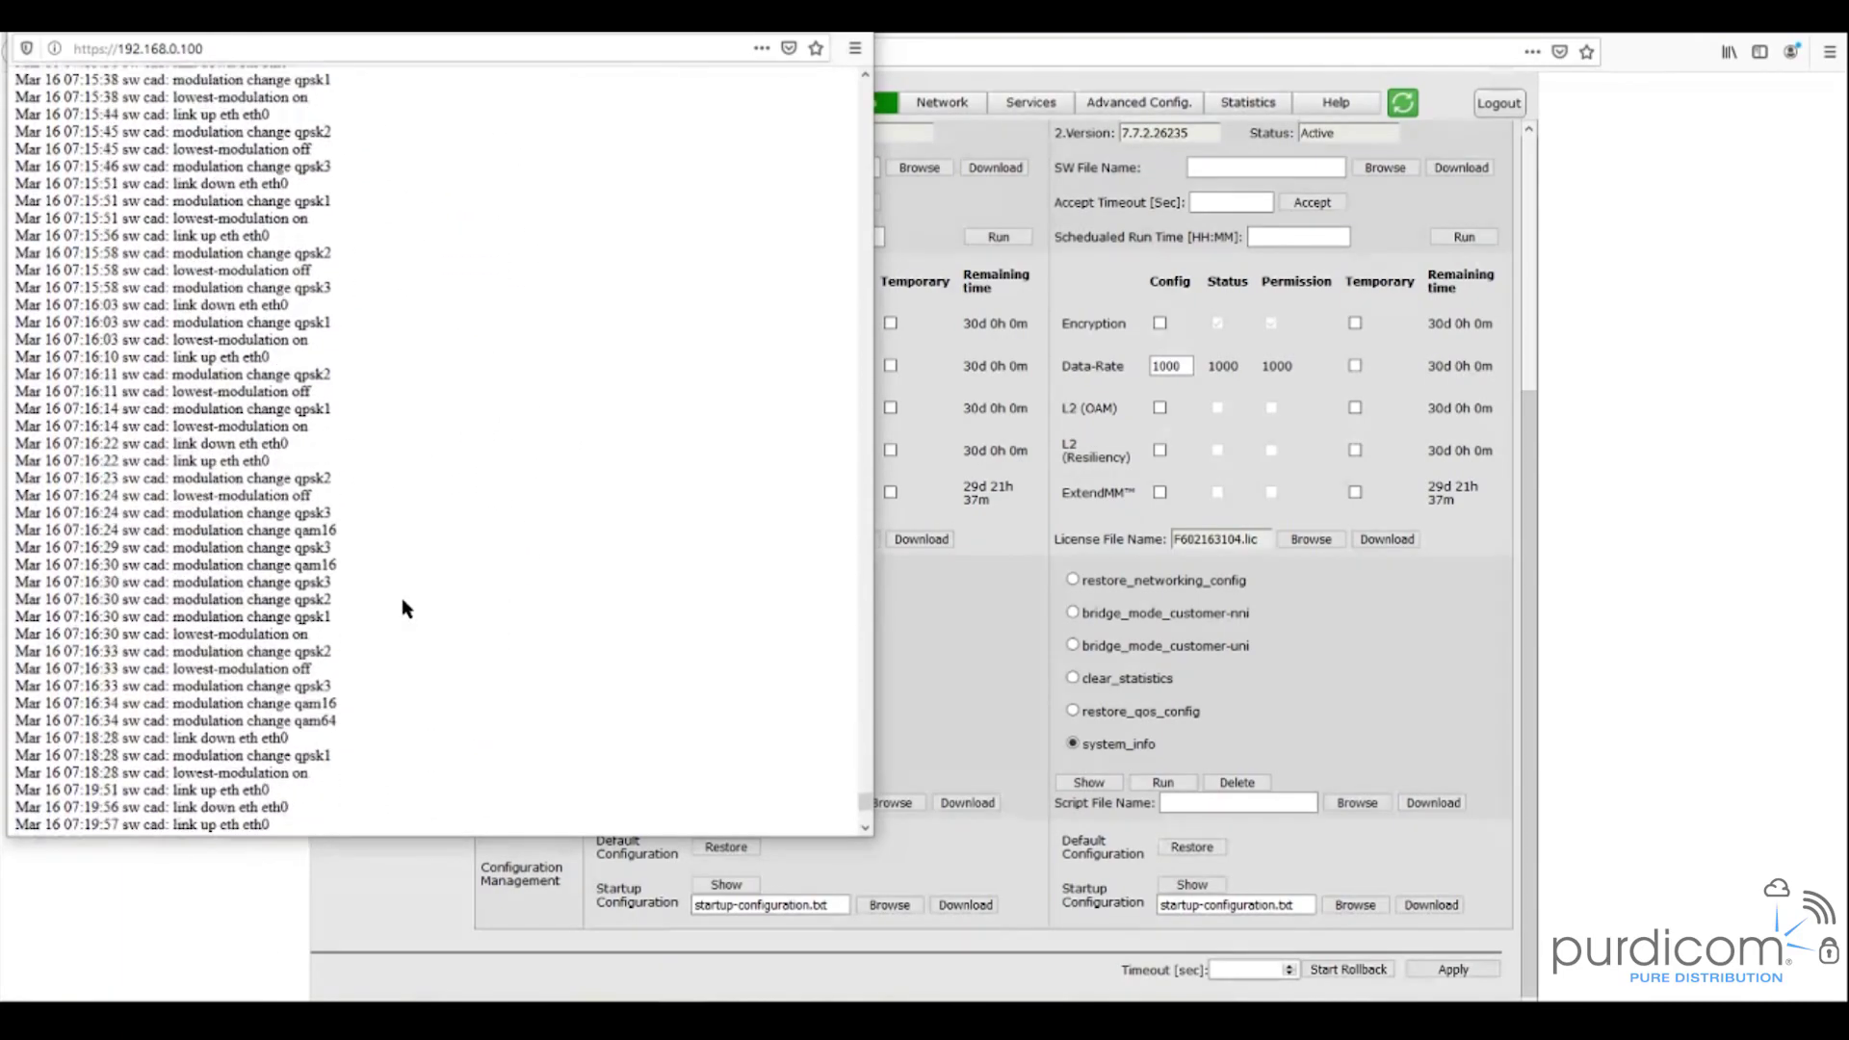
scroll(403, 600, "down", 15)
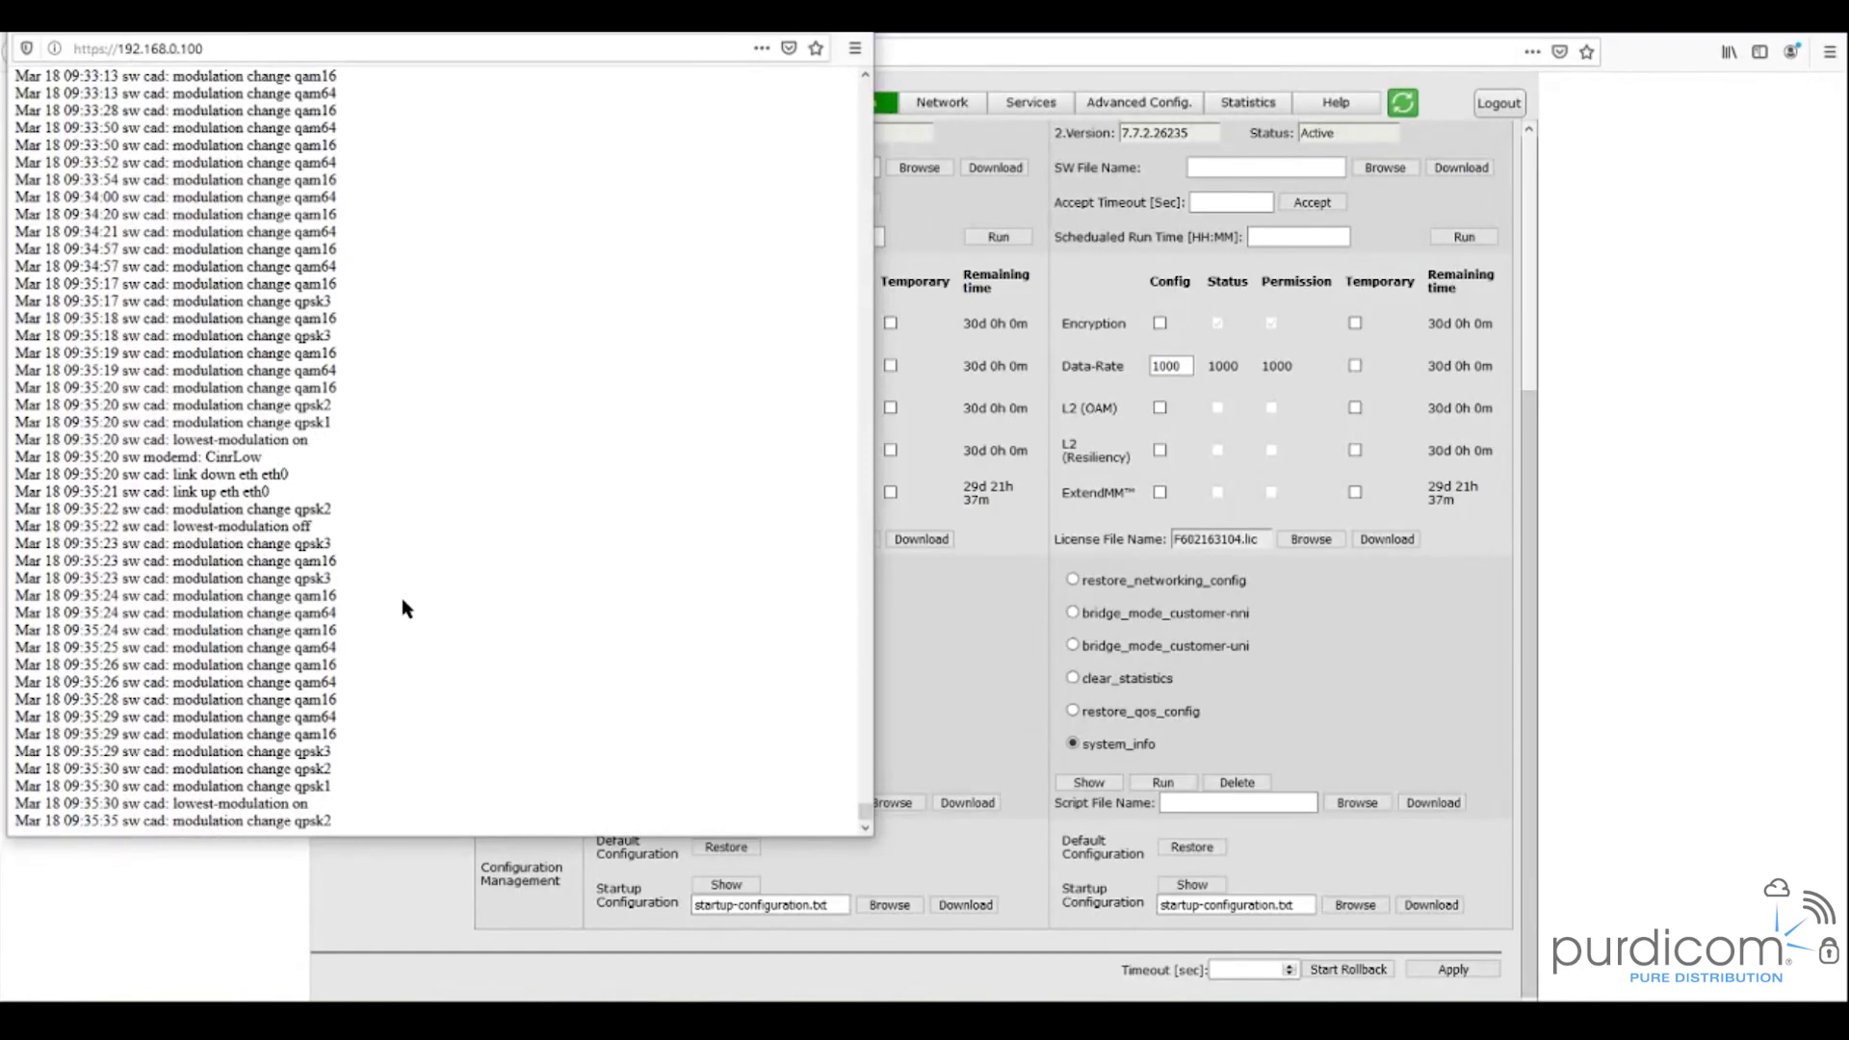
scroll(404, 600, "down", 15)
scroll(403, 600, "down", 20)
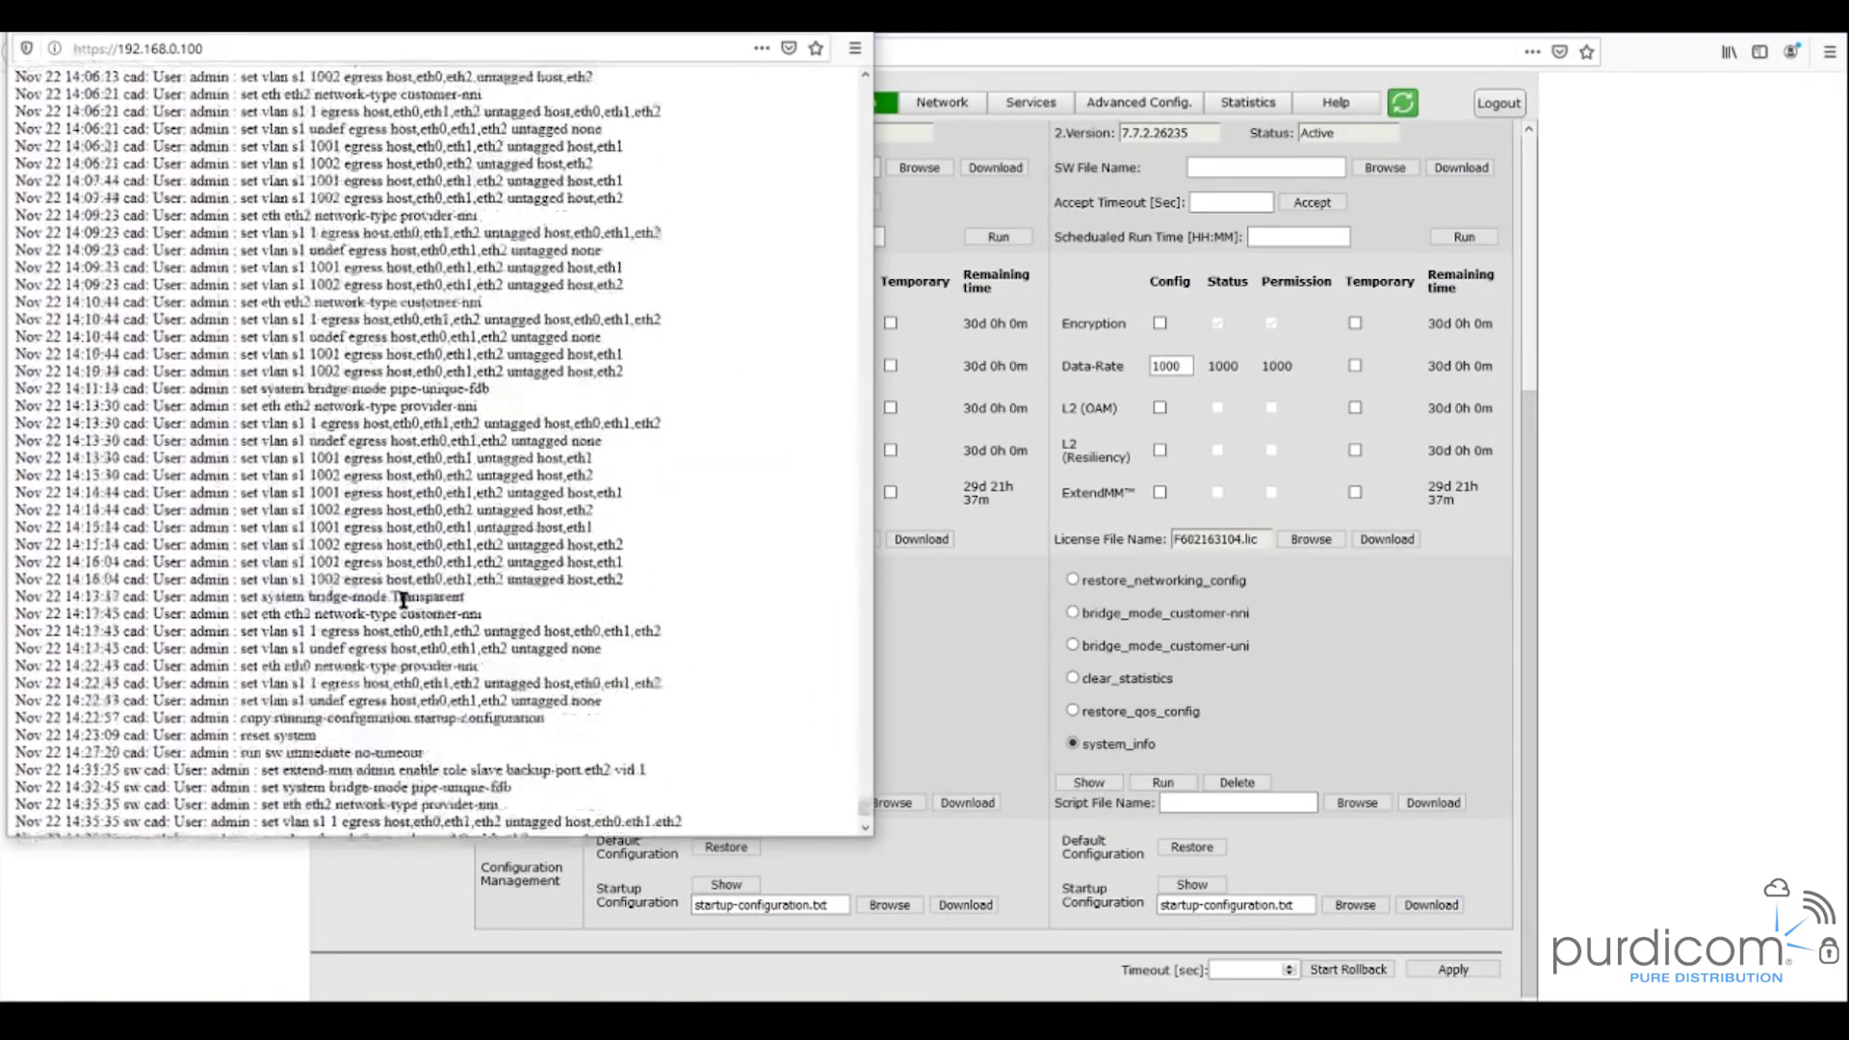
scroll(404, 600, "down", 15)
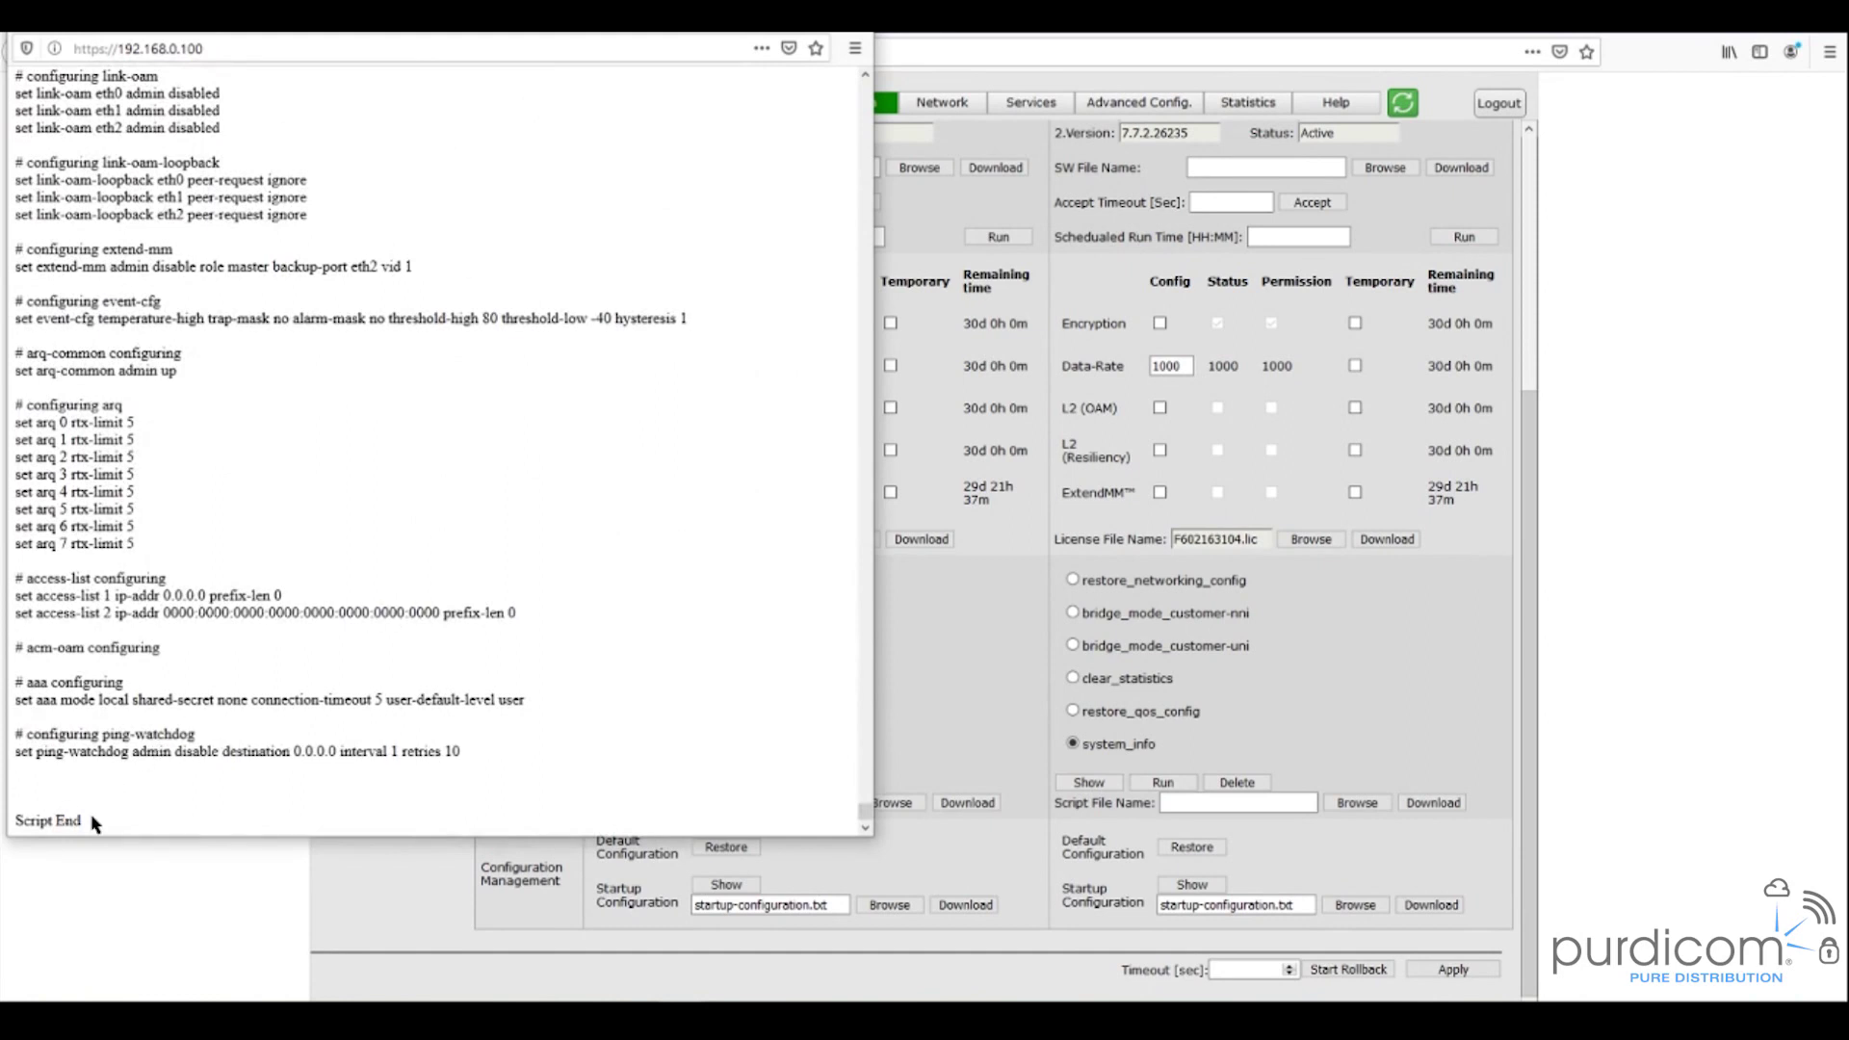
triple_click(56, 819)
key("ctrl+w")
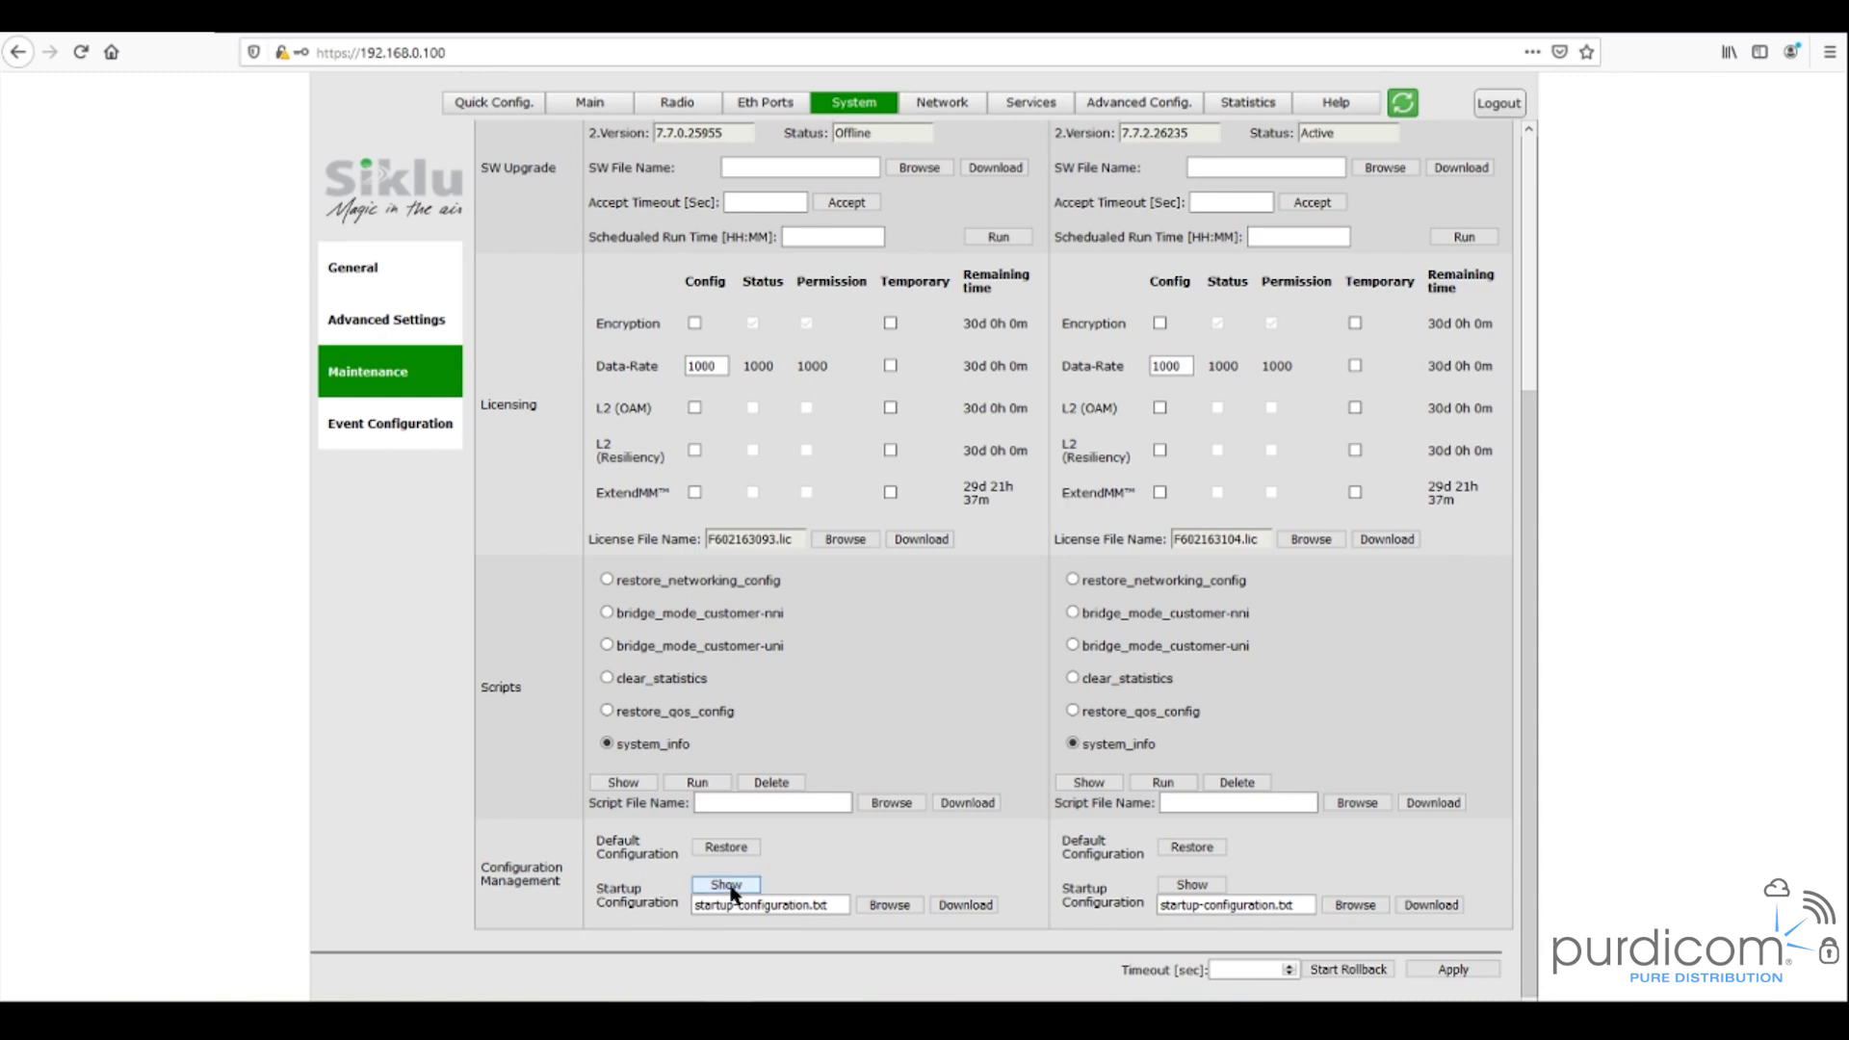
- View the local unit's startup configuration, scroll through it, close it, and scroll back up
left_click(730, 888)
scroll(566, 520, "down", 5)
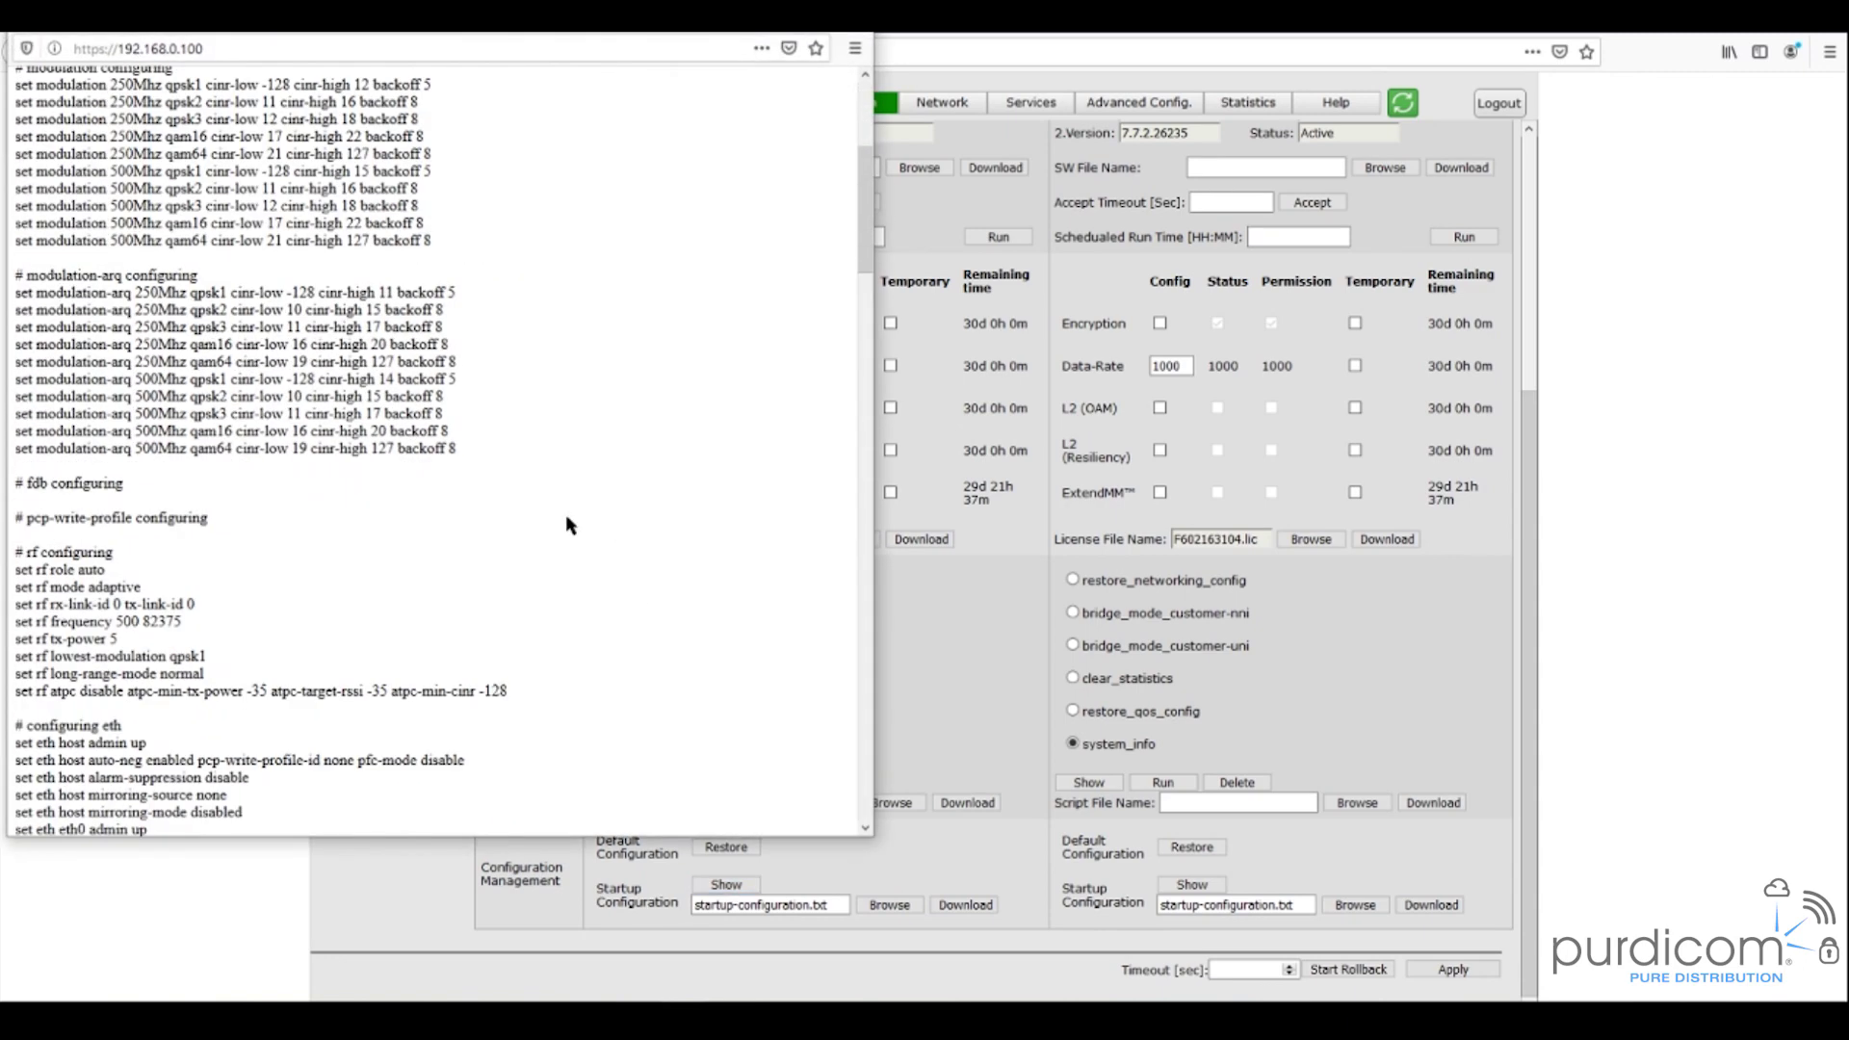
scroll(567, 523, "down", 15)
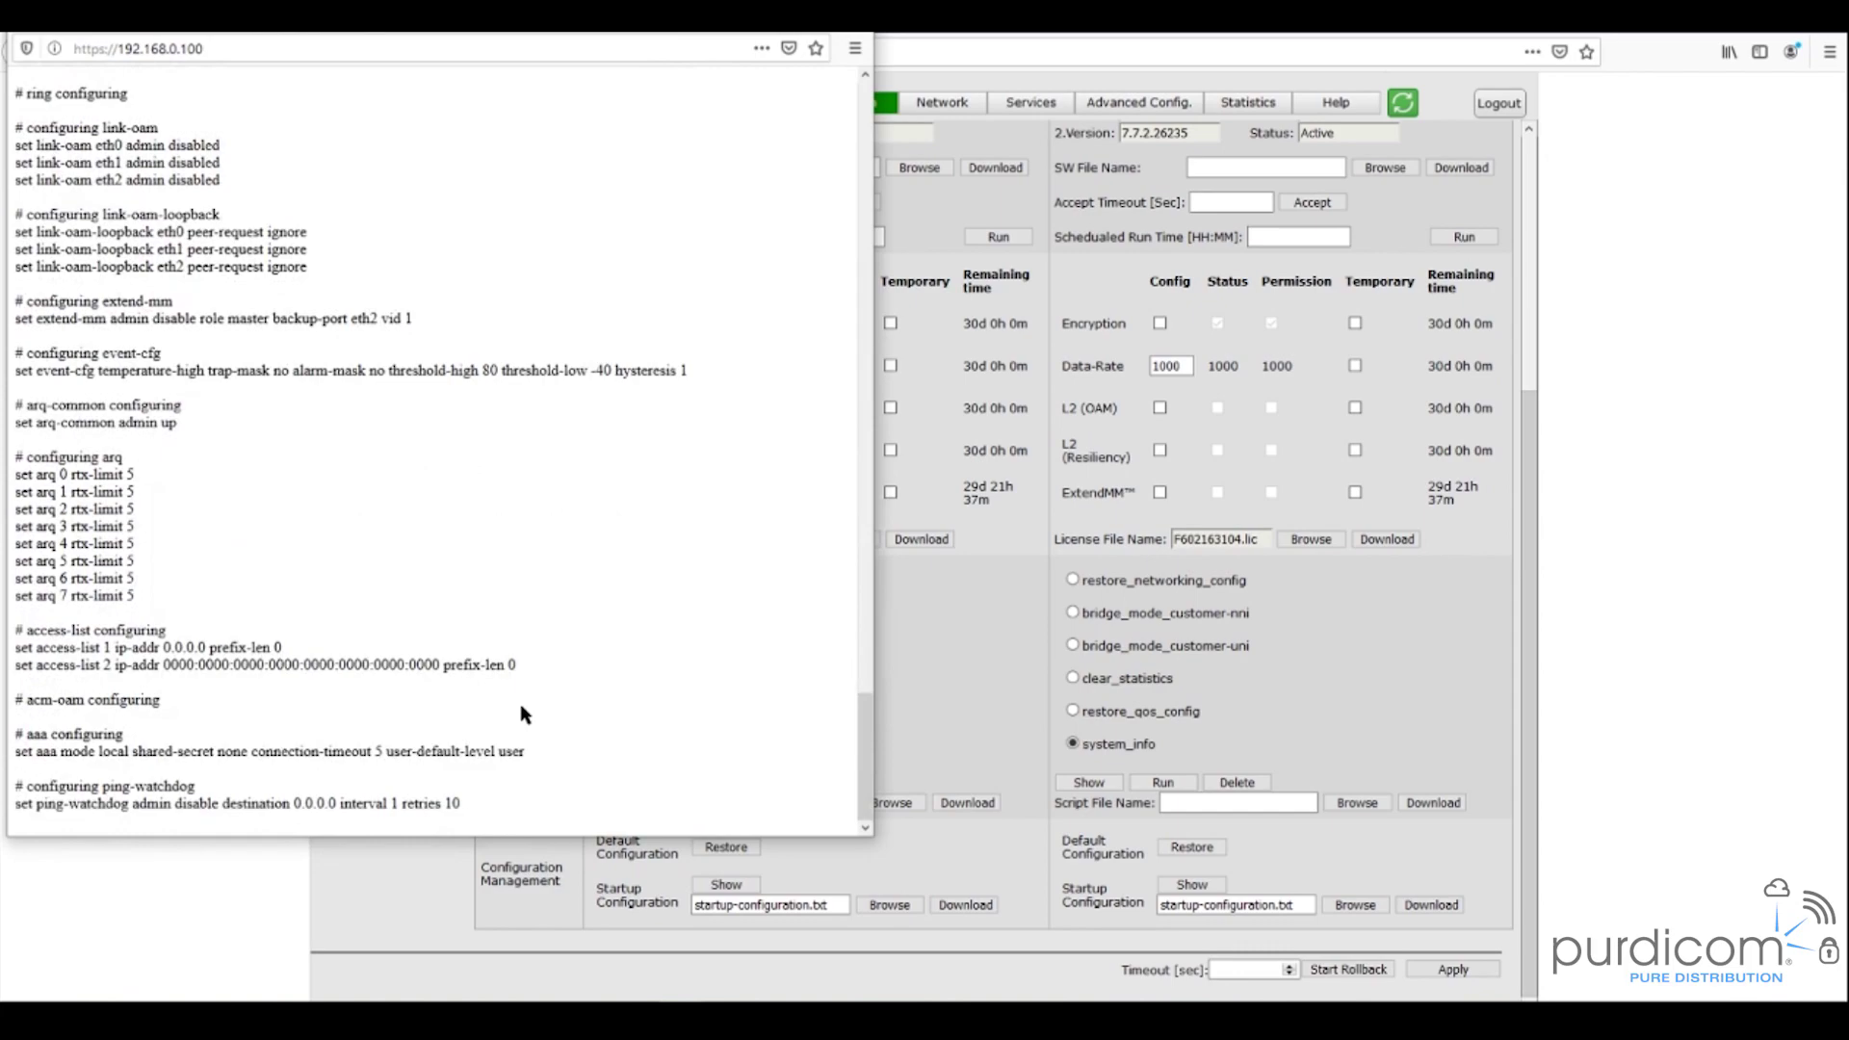
scroll(455, 710, "up", 1)
scroll(455, 709, "up", 20)
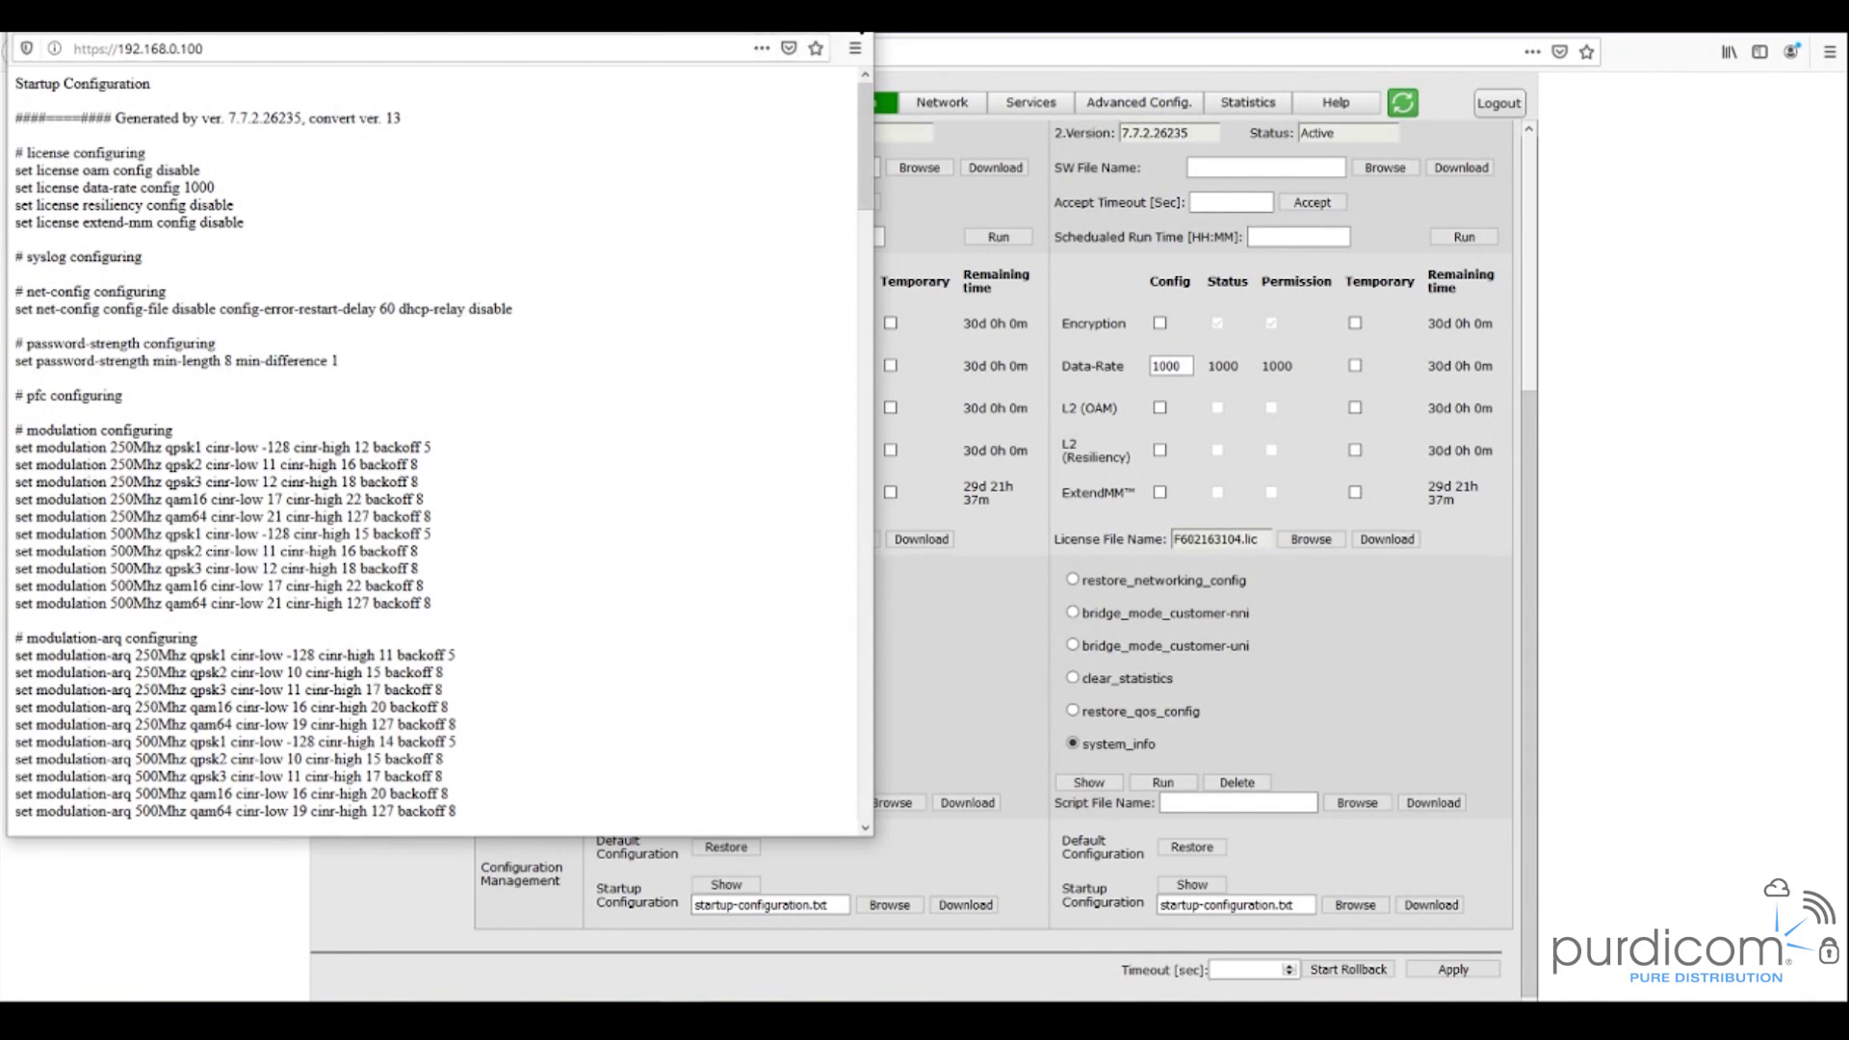
key("ctrl+w")
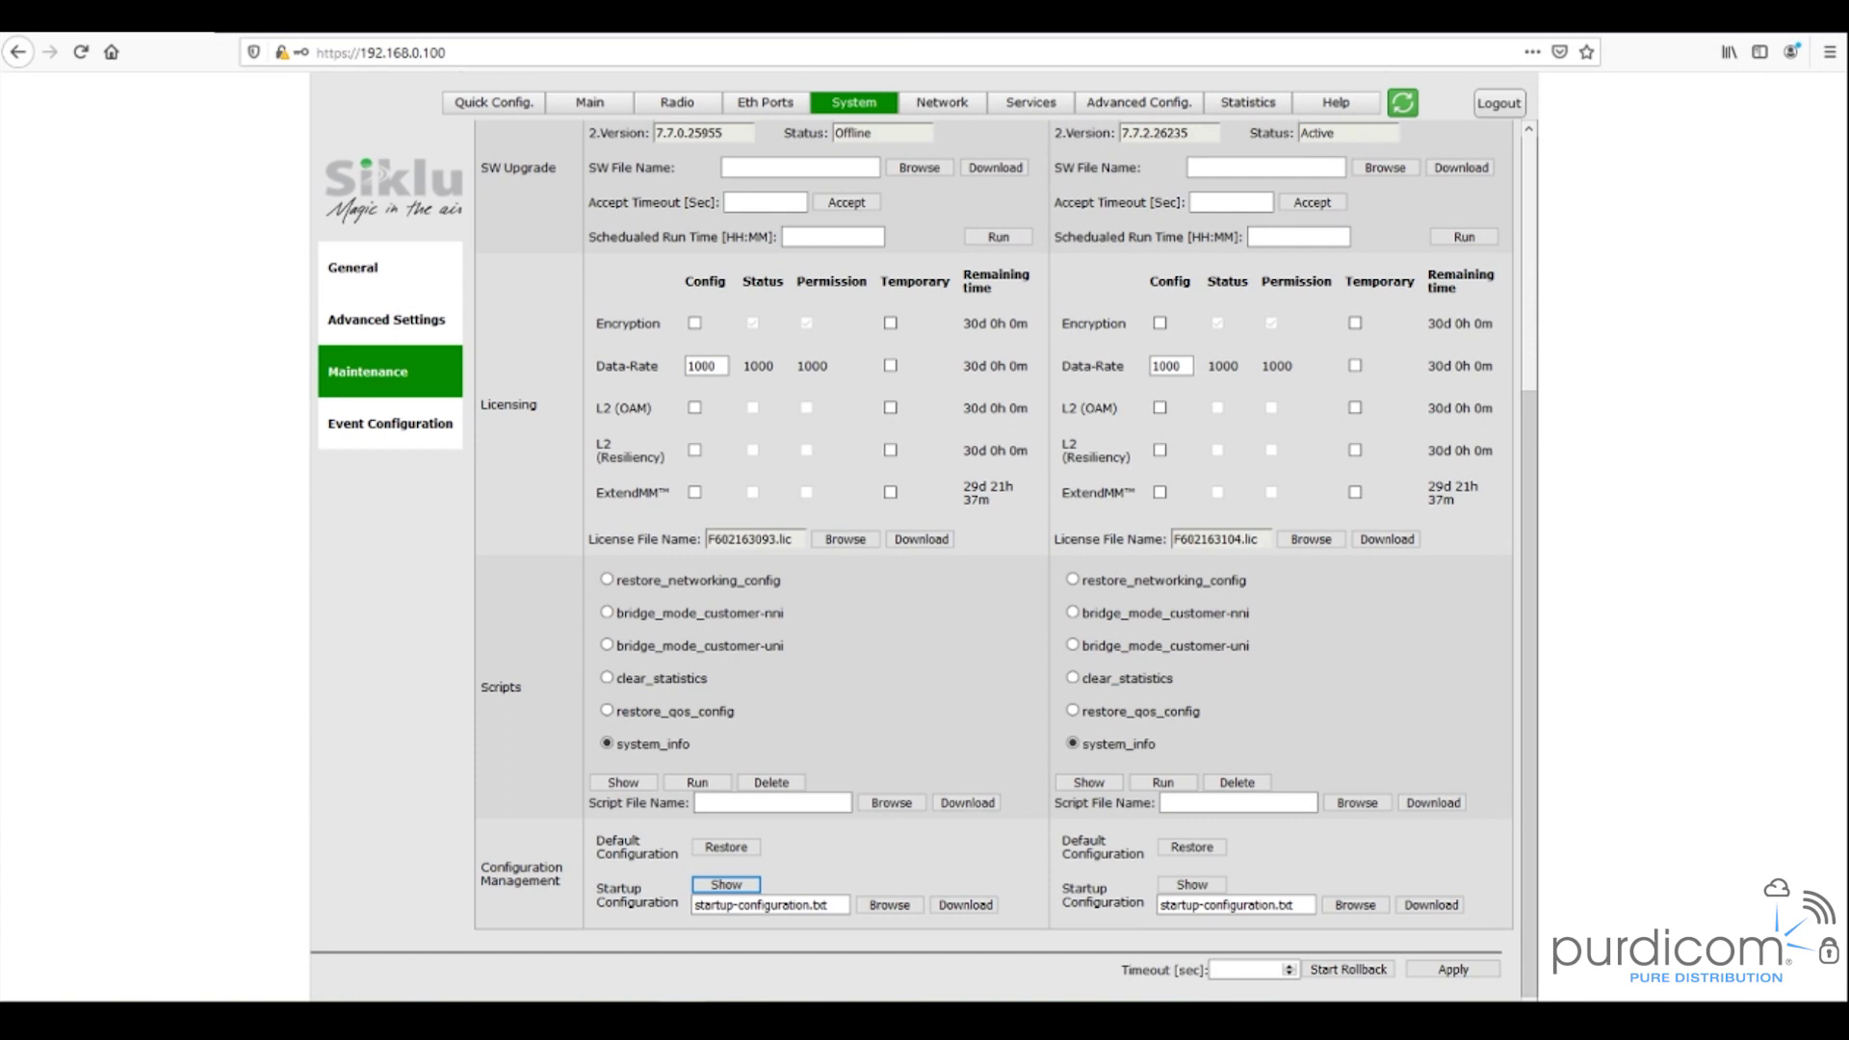
scroll(1092, 375, "up", 5)
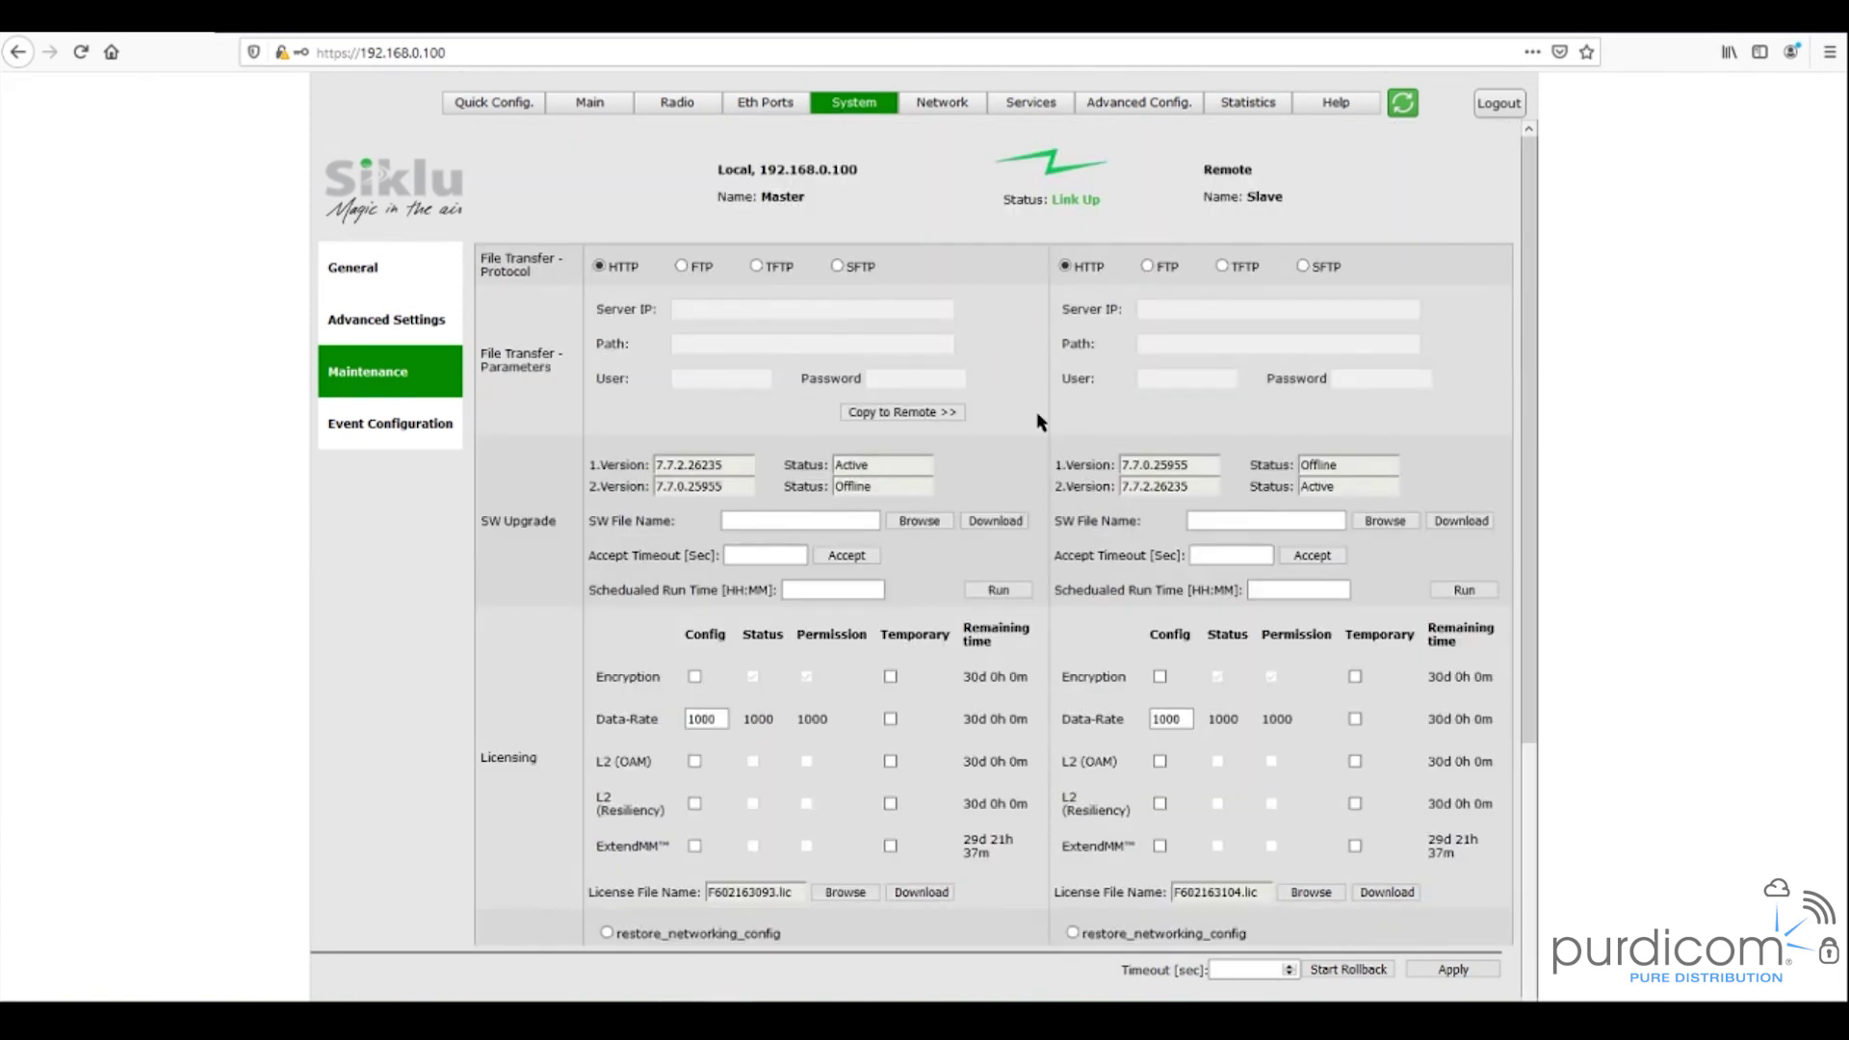
- On Radio Settings, keep Channel Bandwidth at 500 MHz and check the local Tx power value
left_click(695, 108)
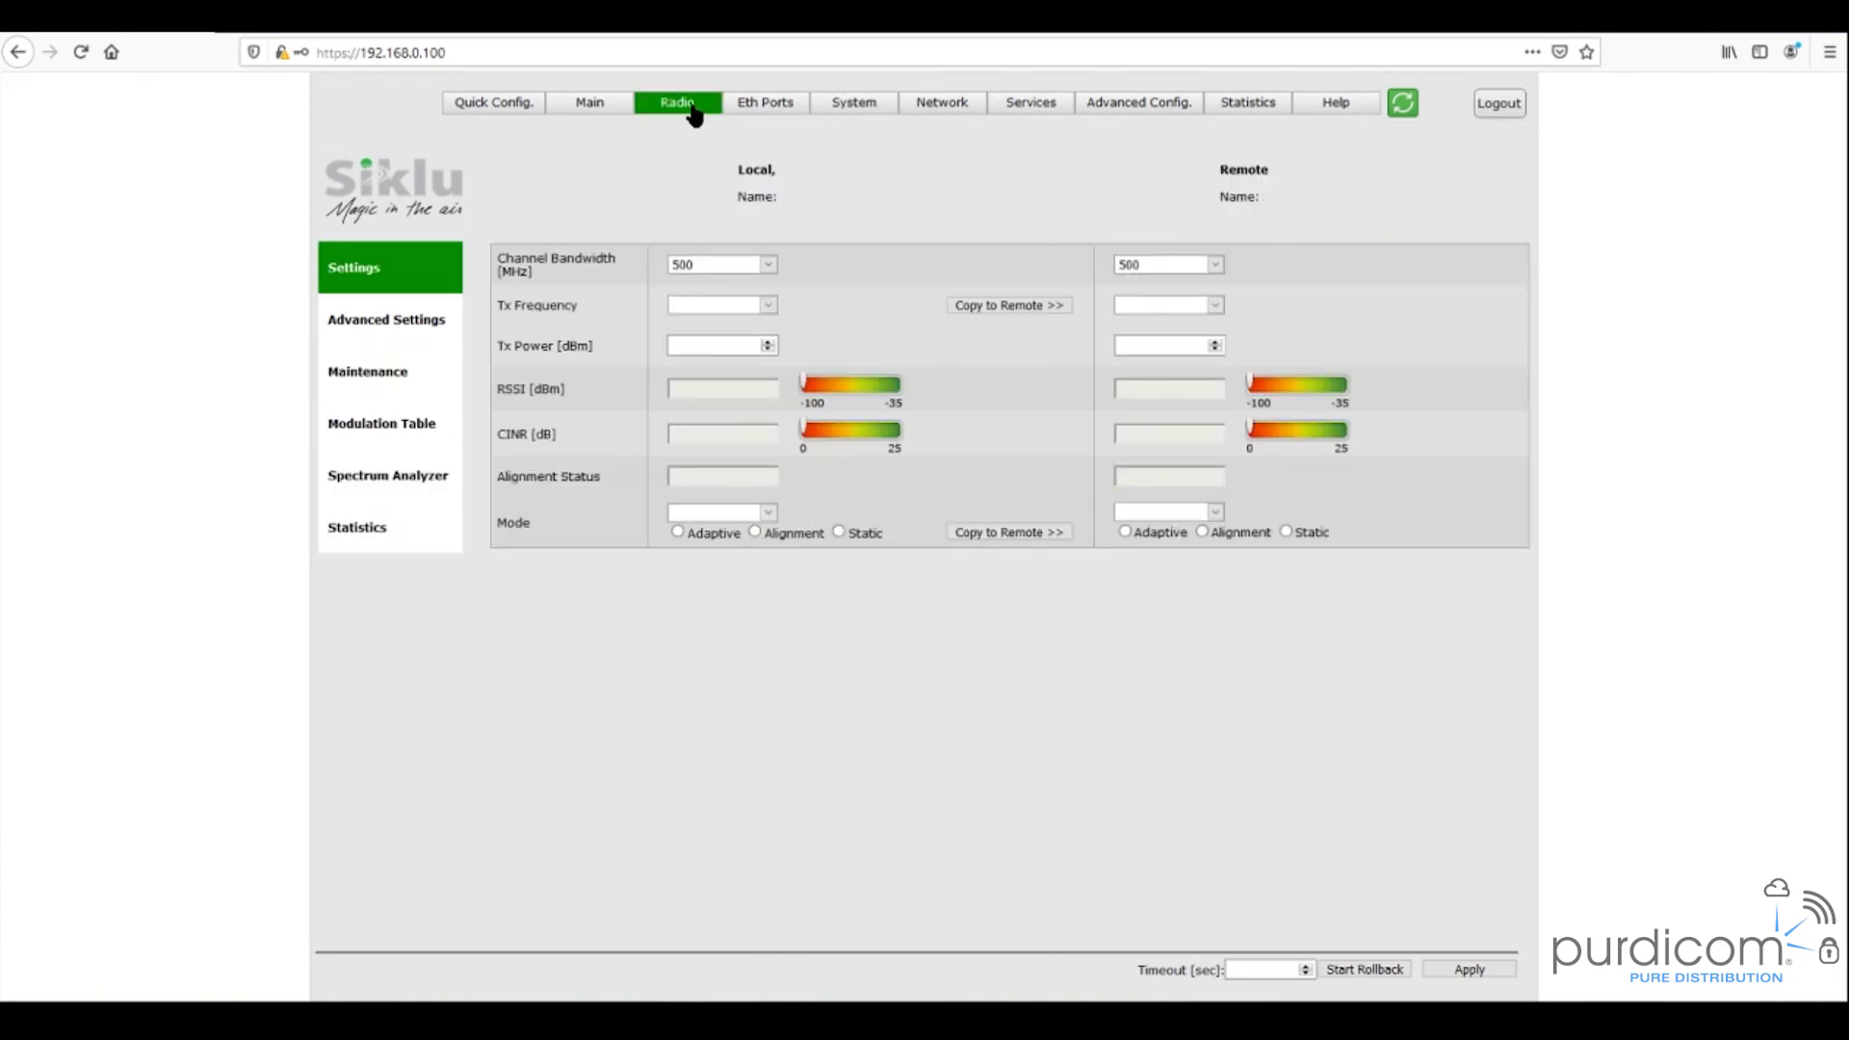
left_click(768, 266)
left_click(771, 277)
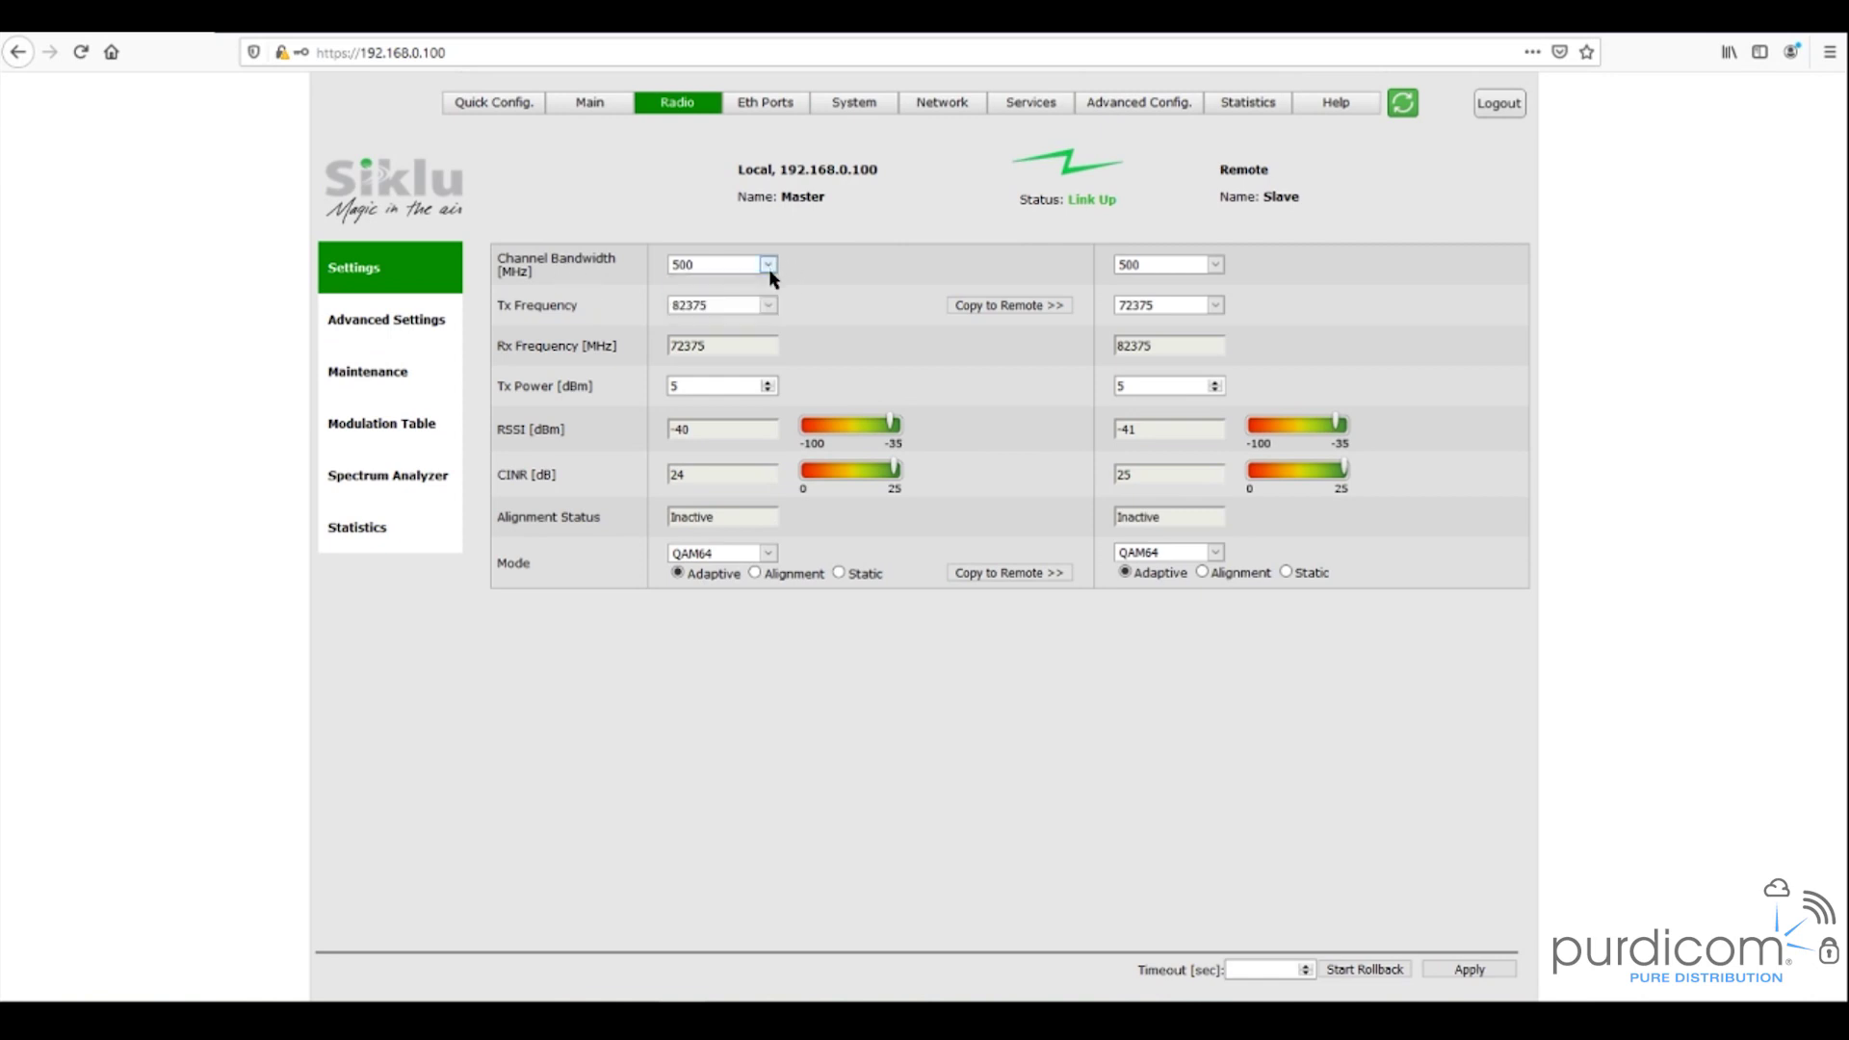
left_click(707, 386)
- In Radio Advanced Settings, review the Role choices while keeping Auto, then check the local Rx link ID
left_click(423, 330)
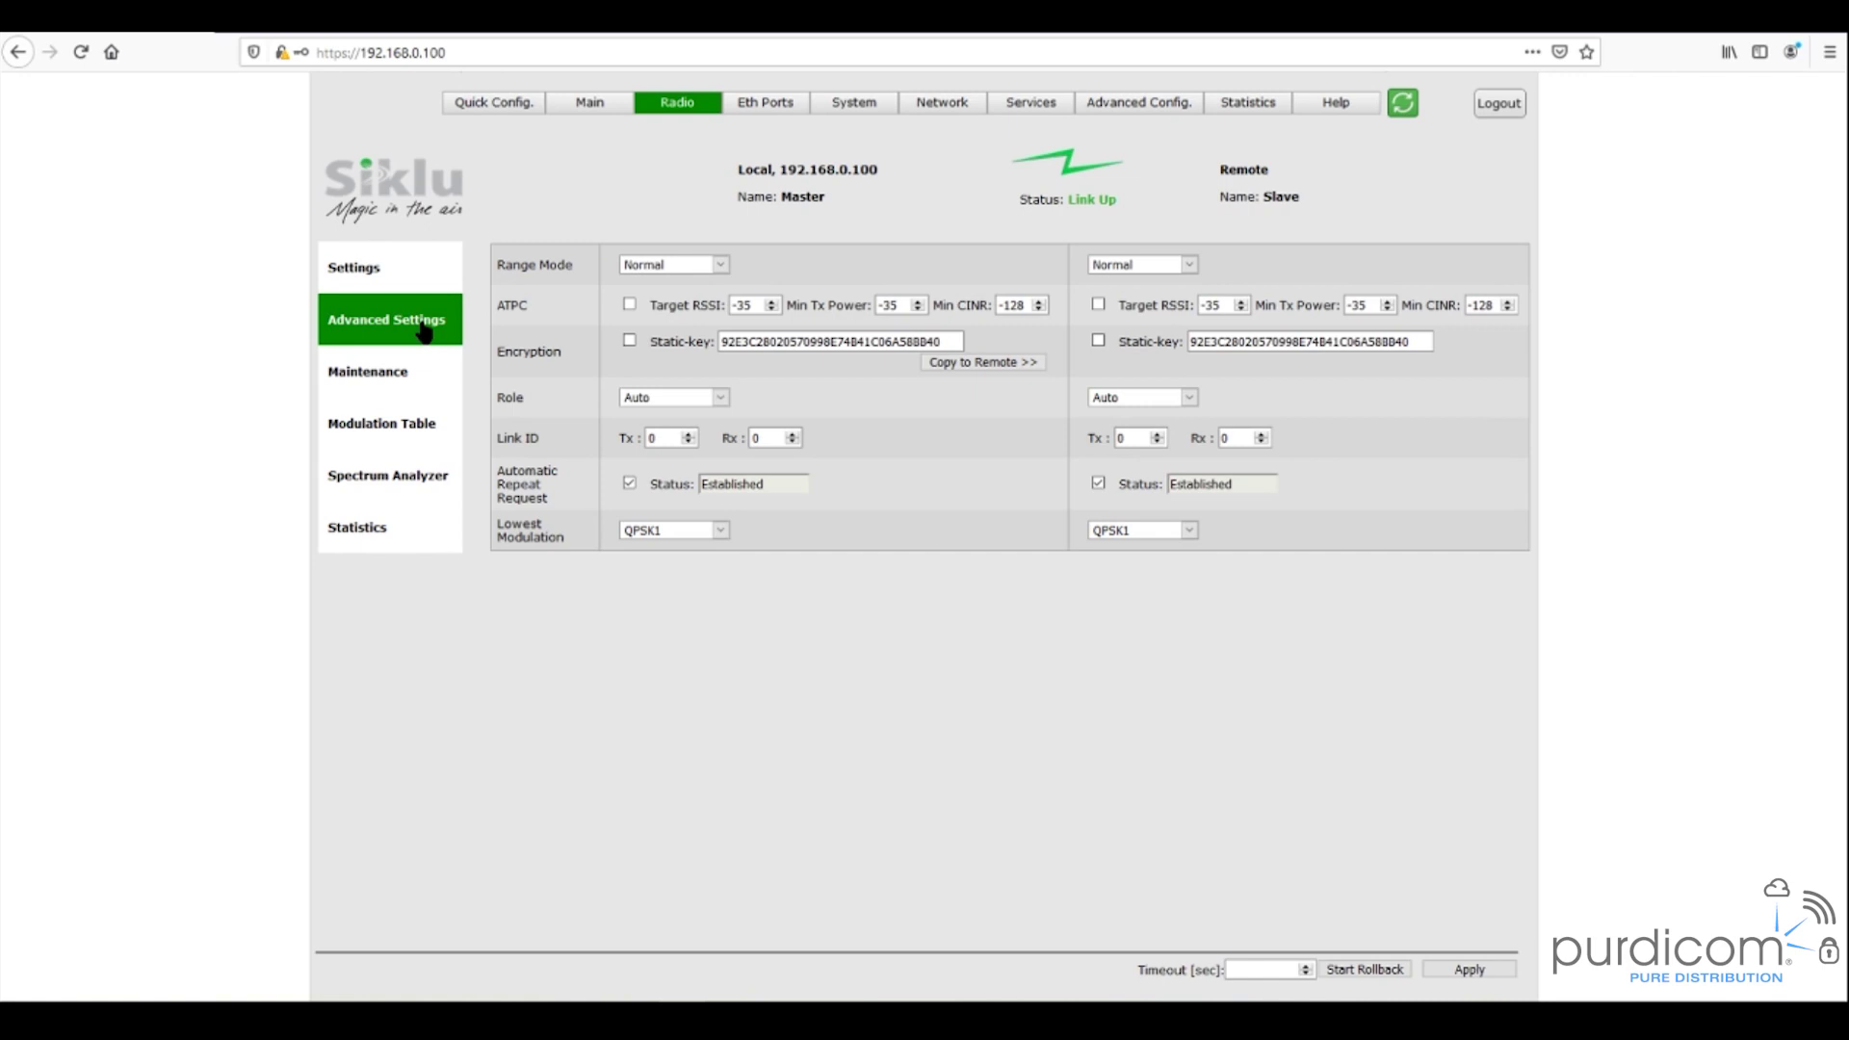
left_click(720, 397)
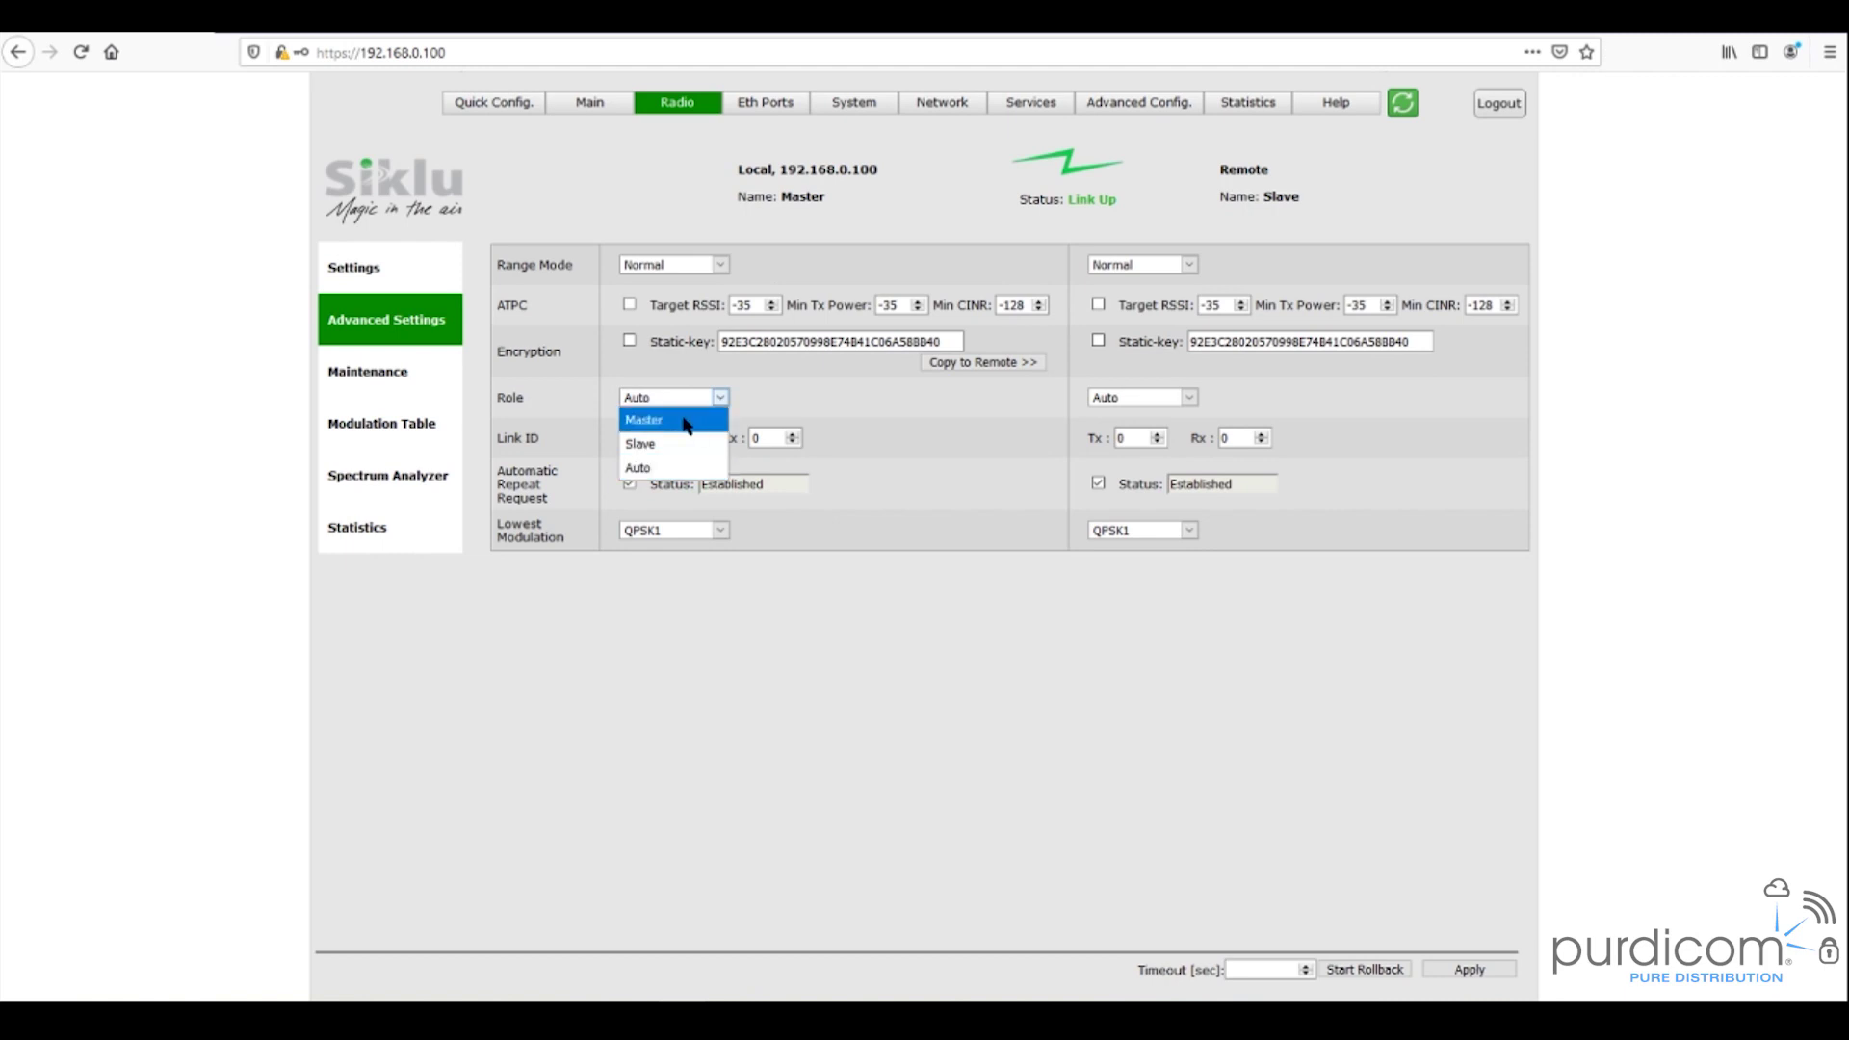
left_click(809, 407)
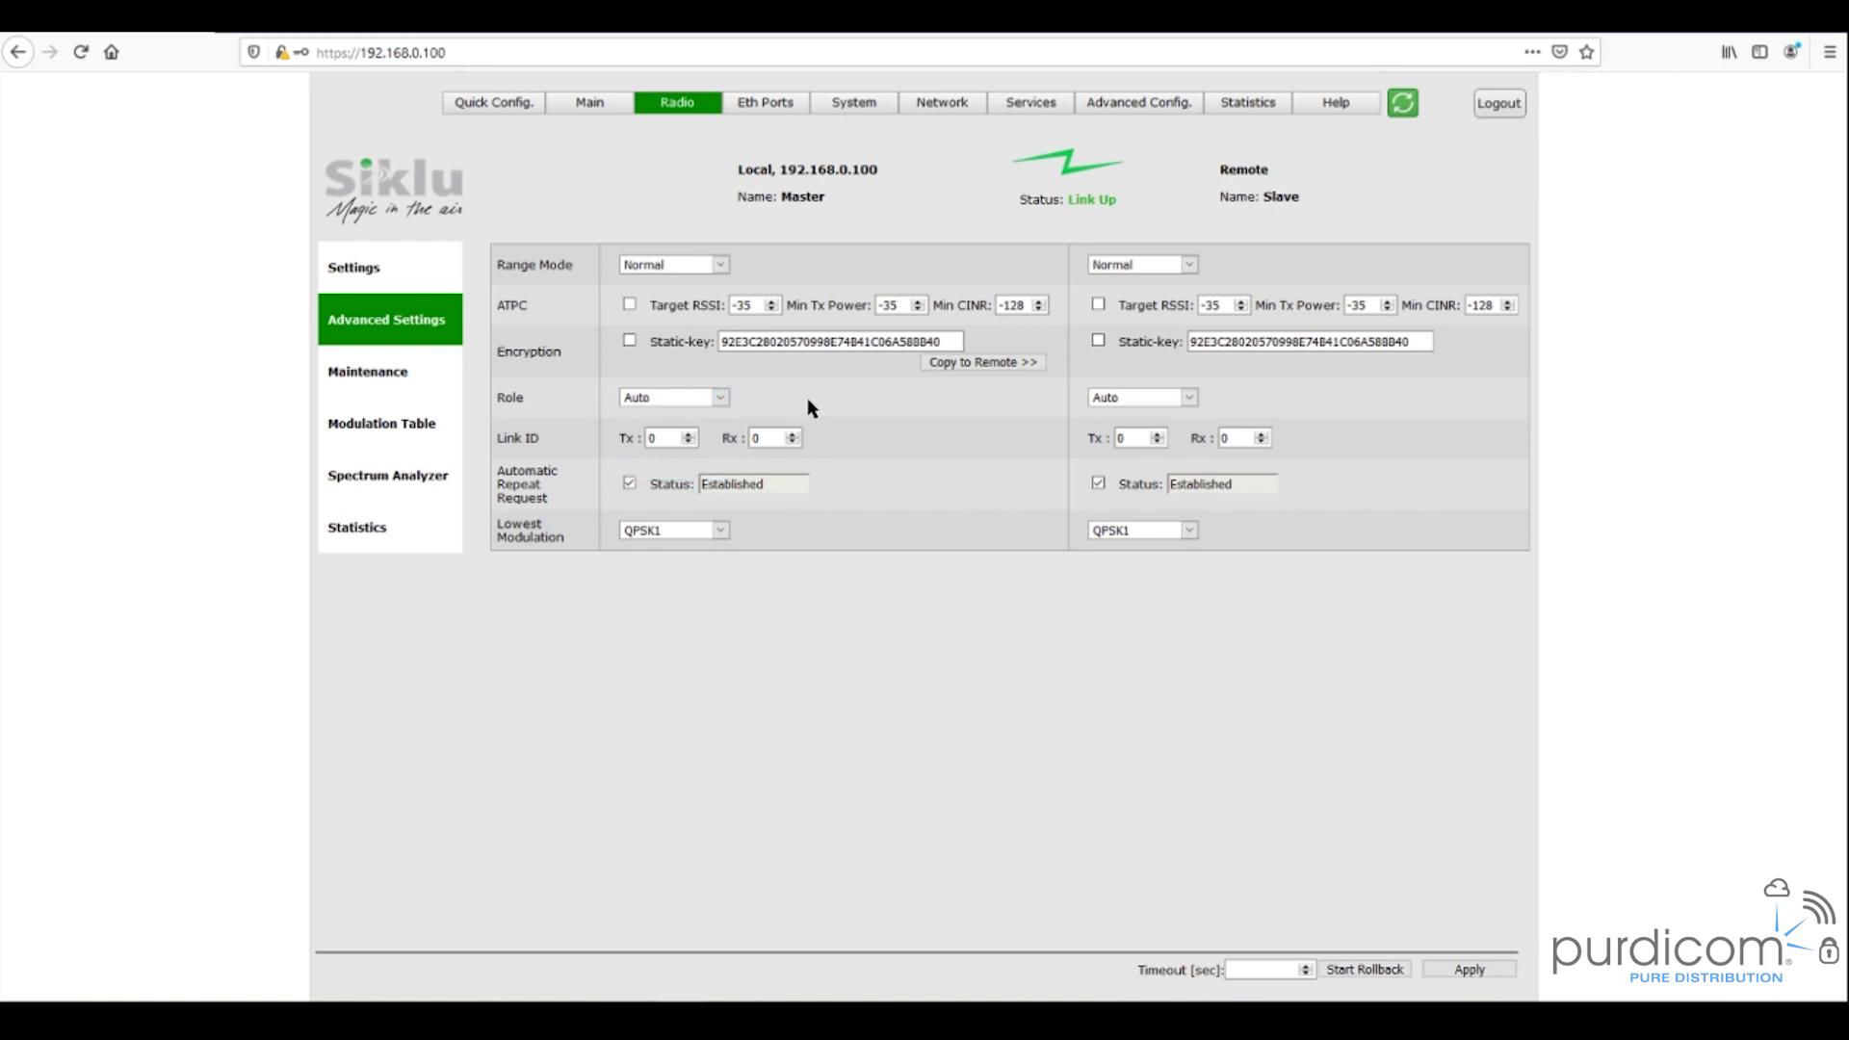
left_click(724, 399)
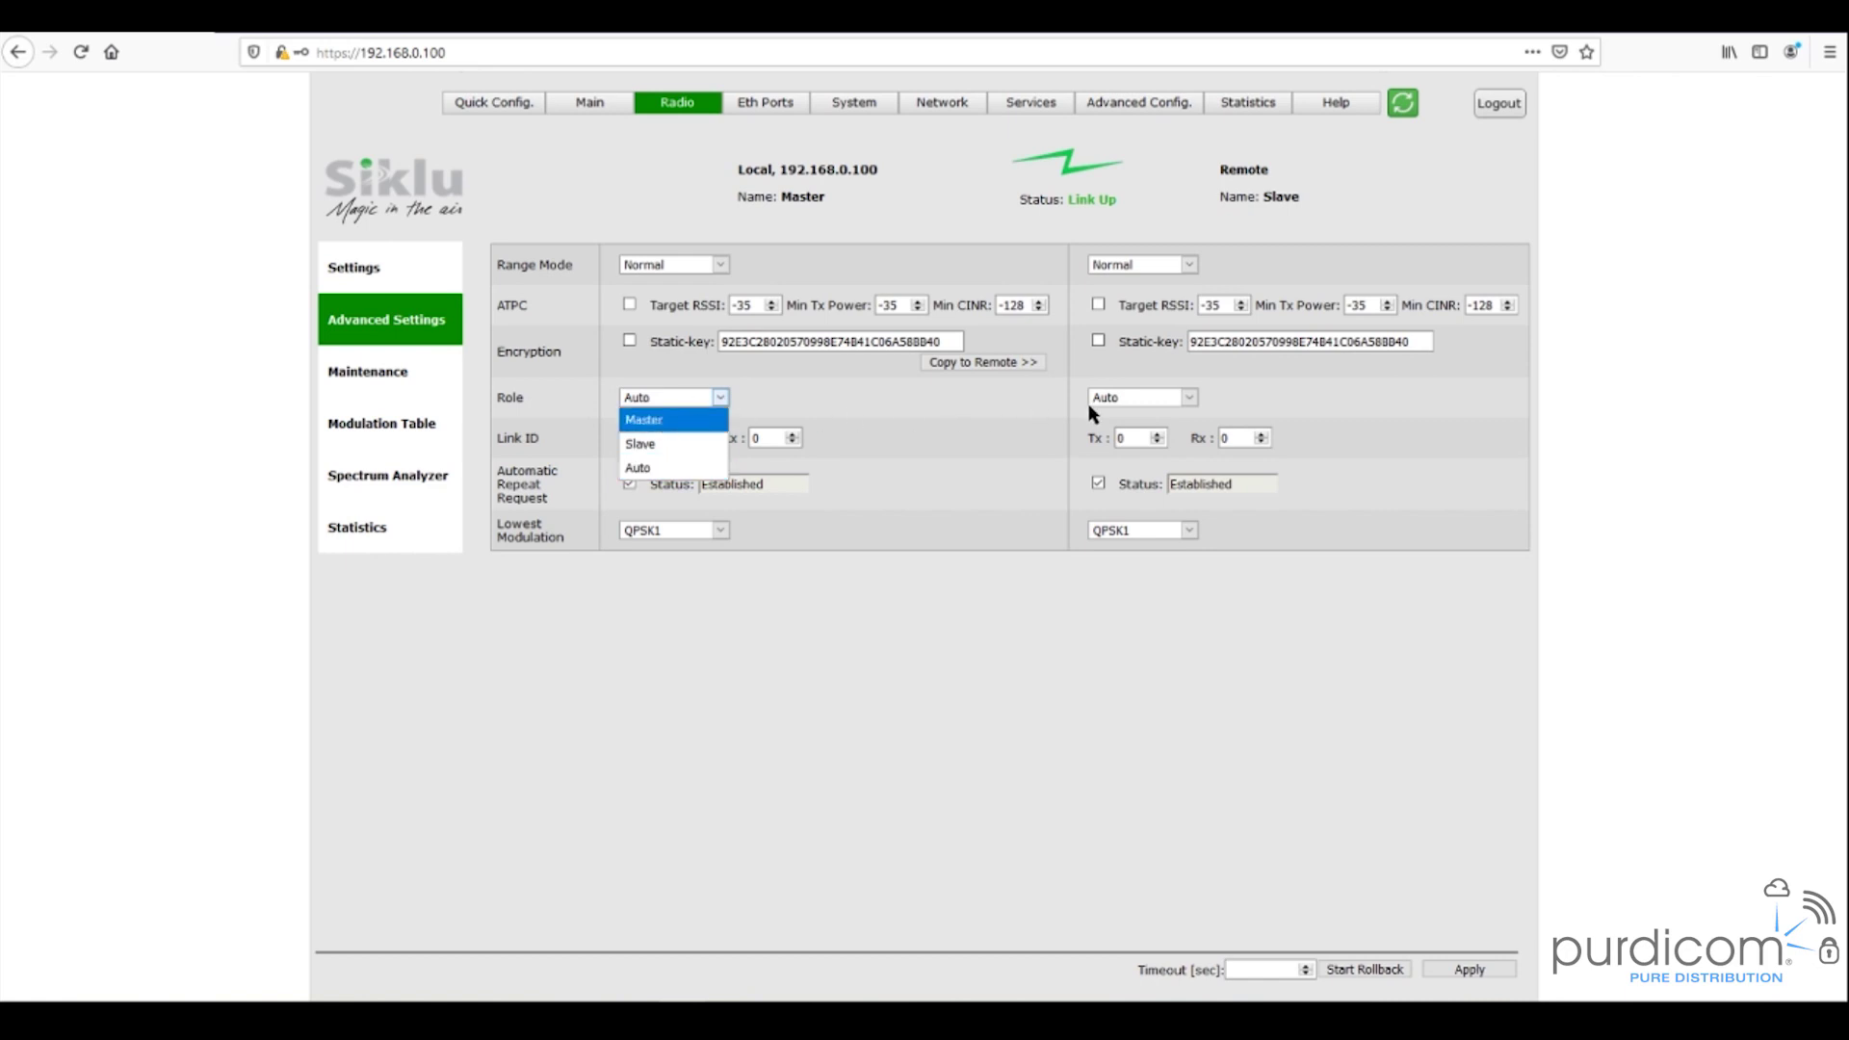
left_click(790, 416)
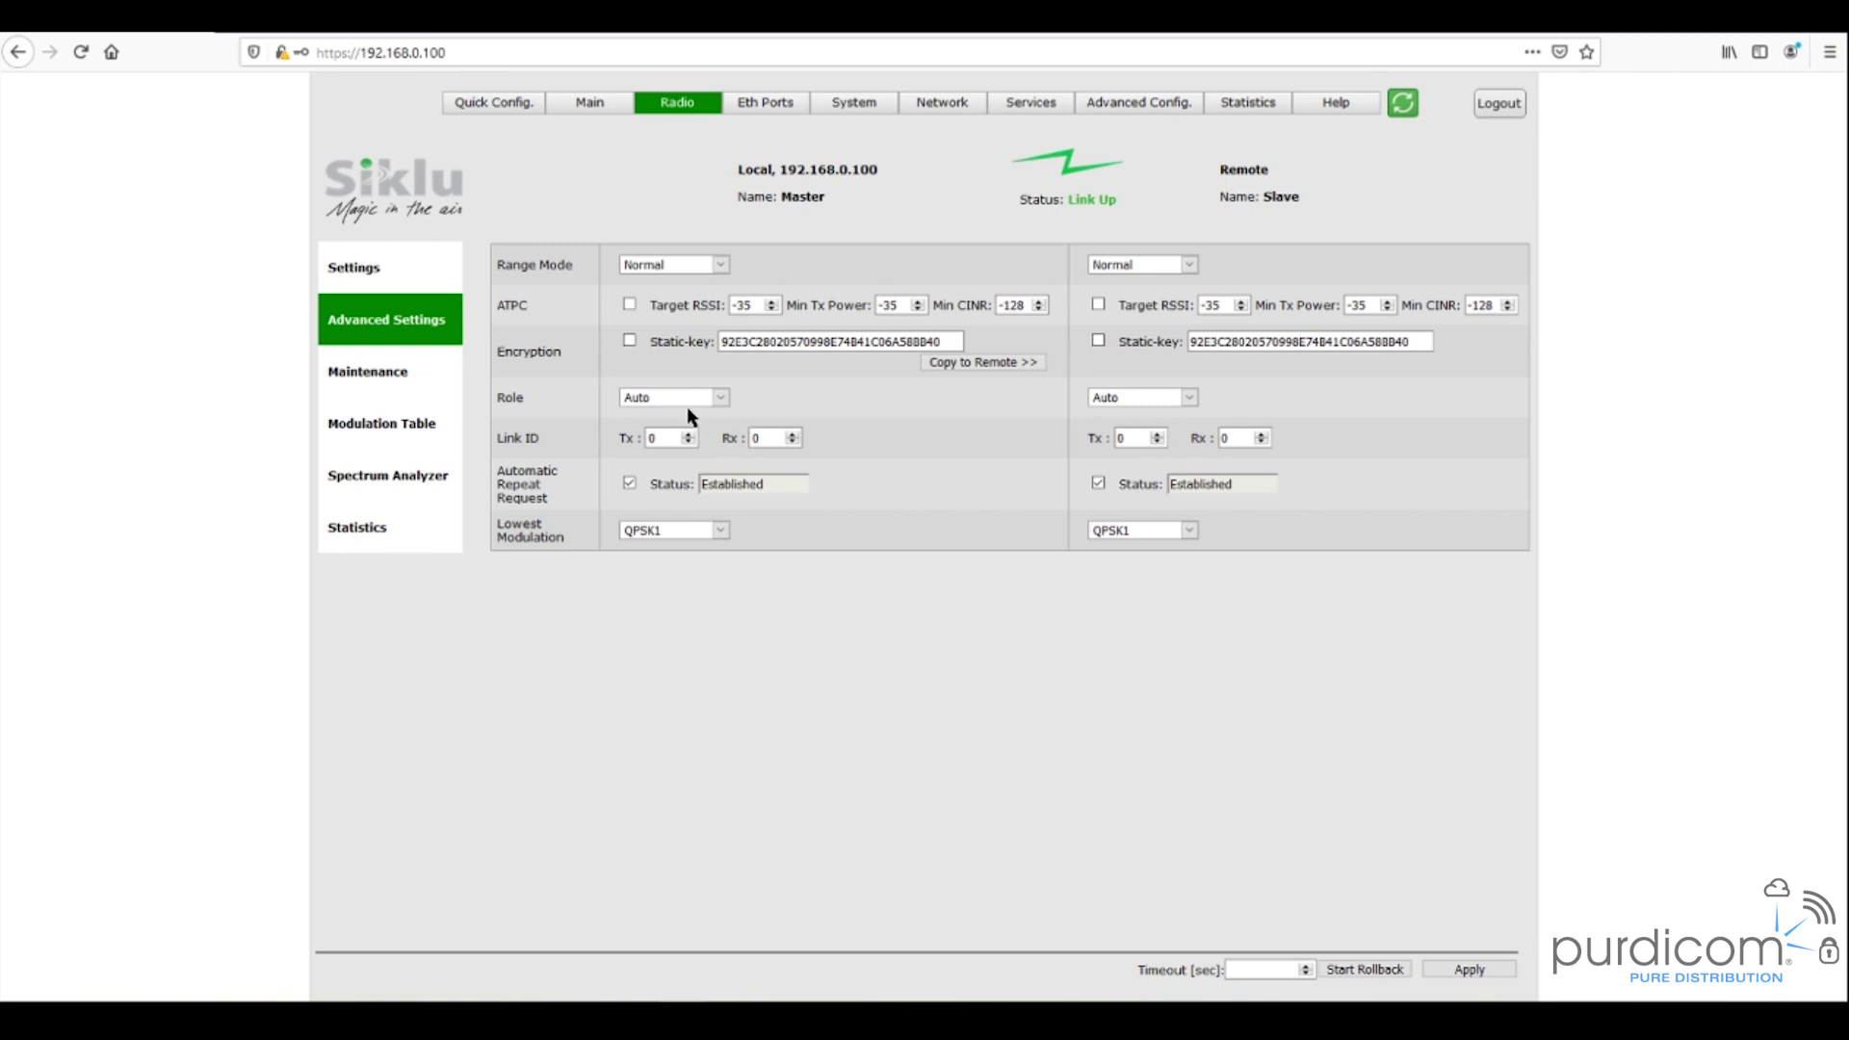
left_click(770, 438)
left_click(760, 104)
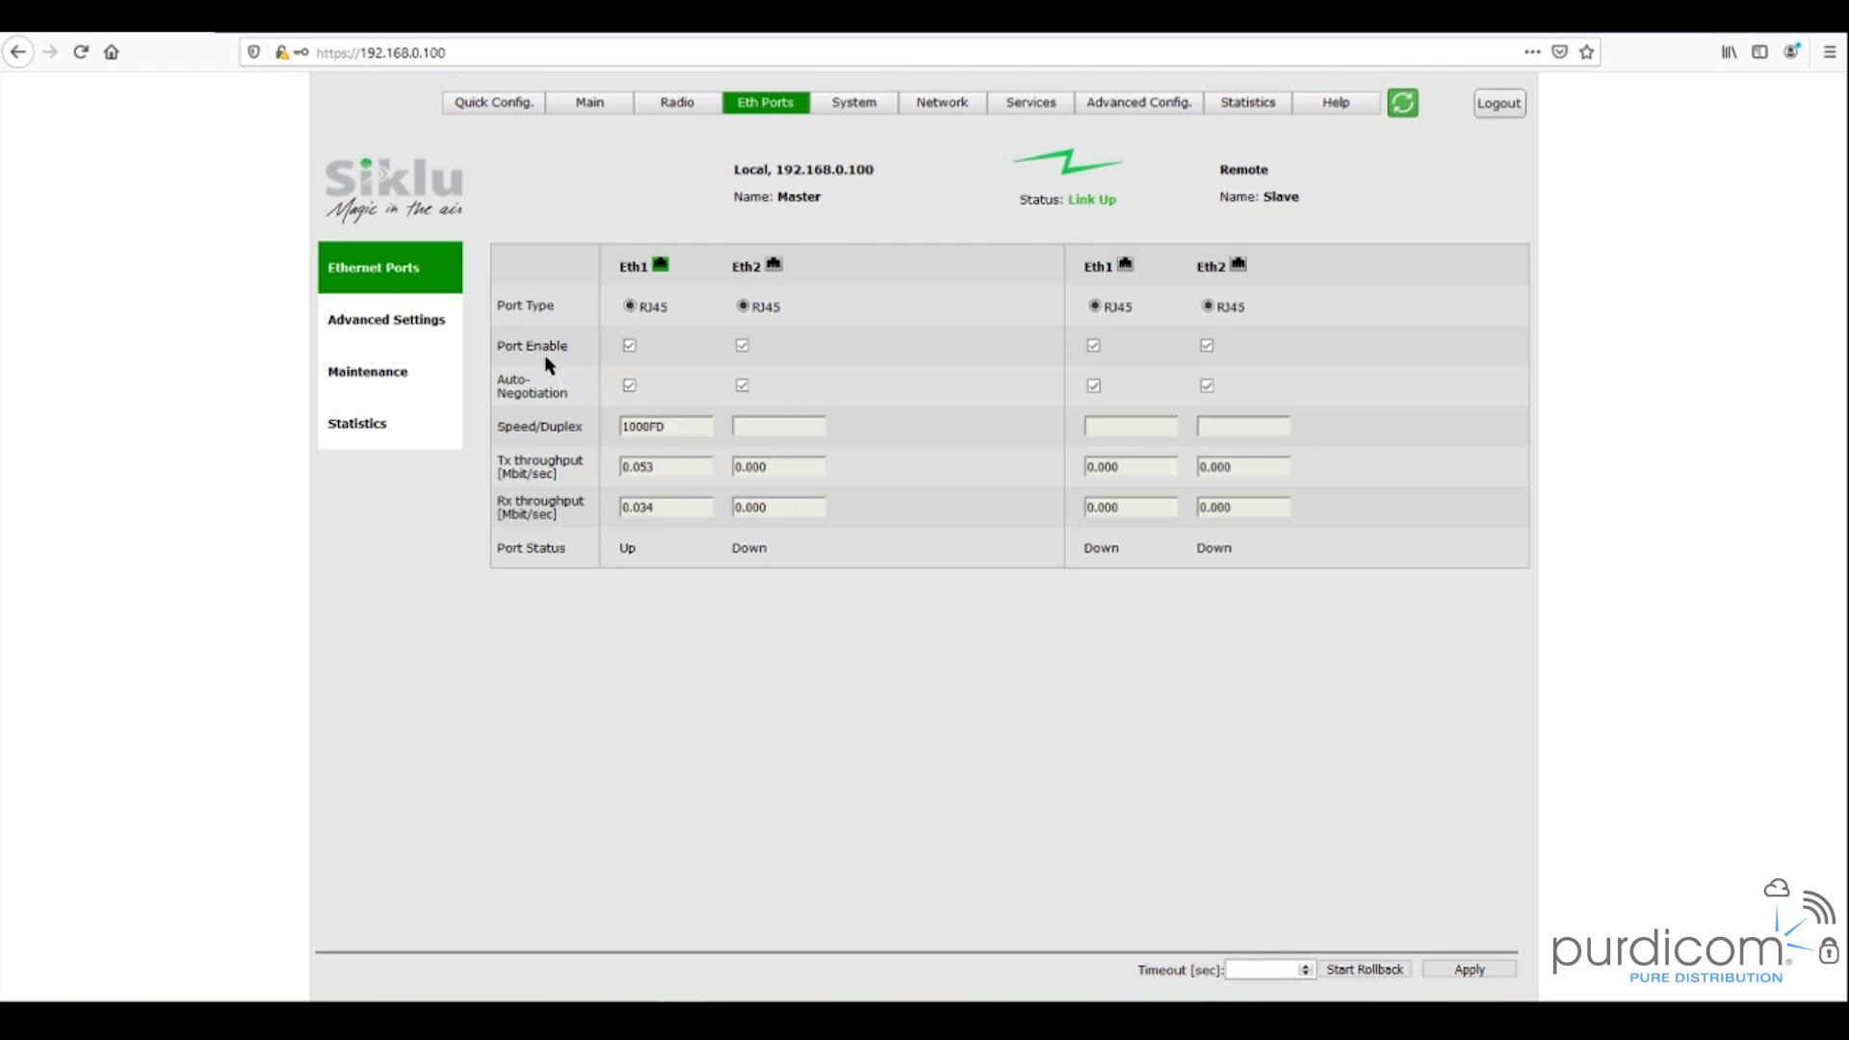
left_click(744, 348)
left_click(740, 385)
left_click(807, 428)
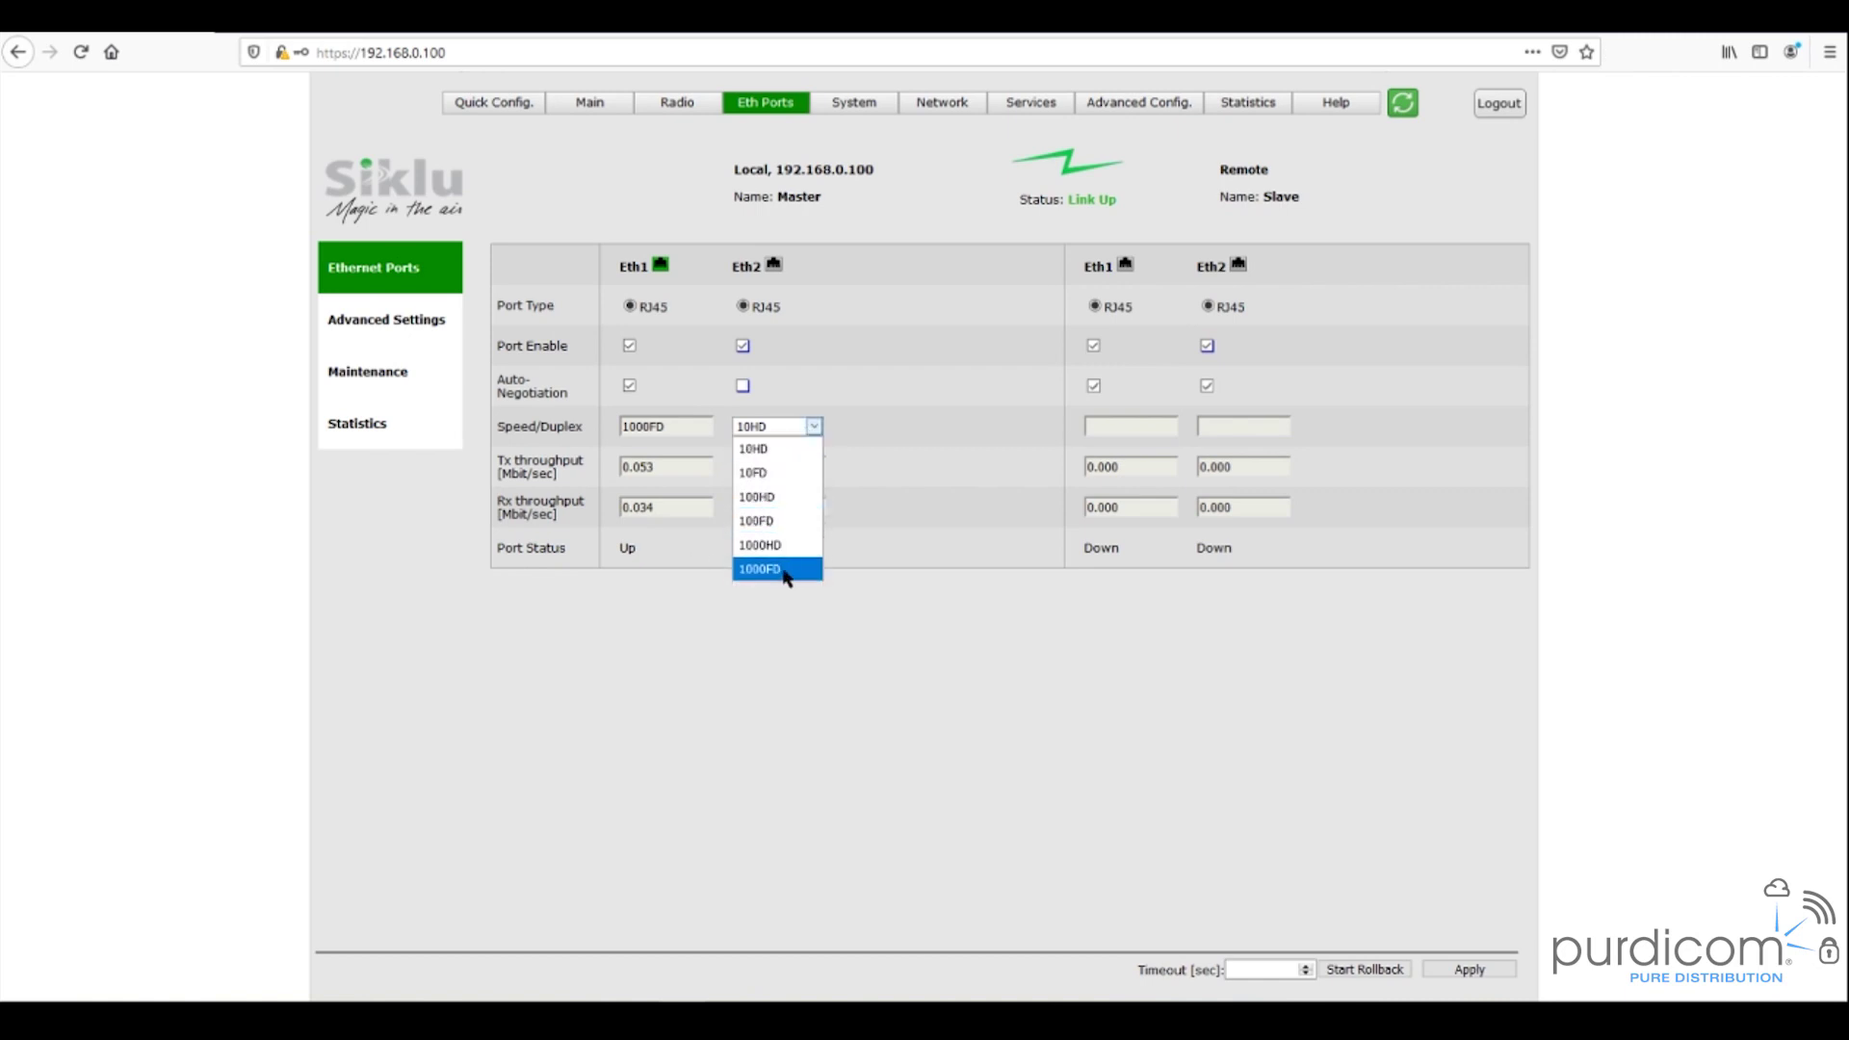
left_click(761, 406)
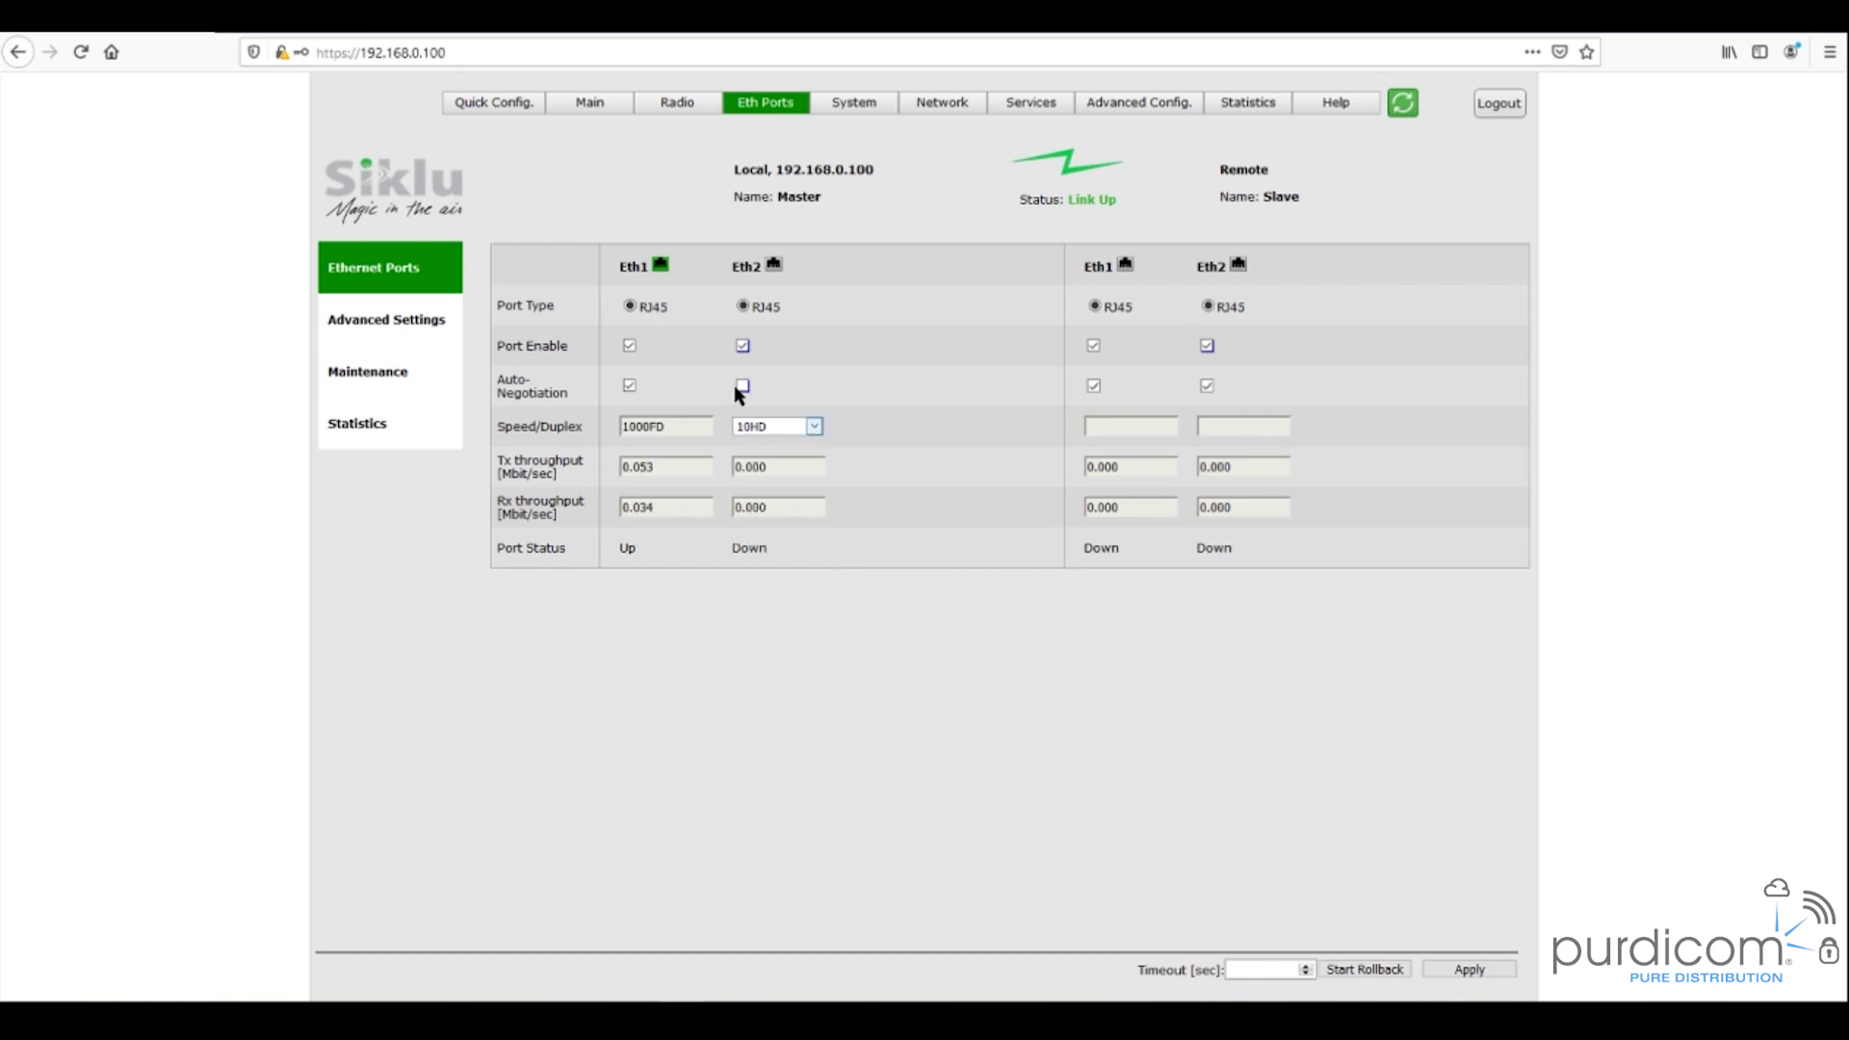
left_click(741, 387)
left_click_drag(668, 425, 598, 420)
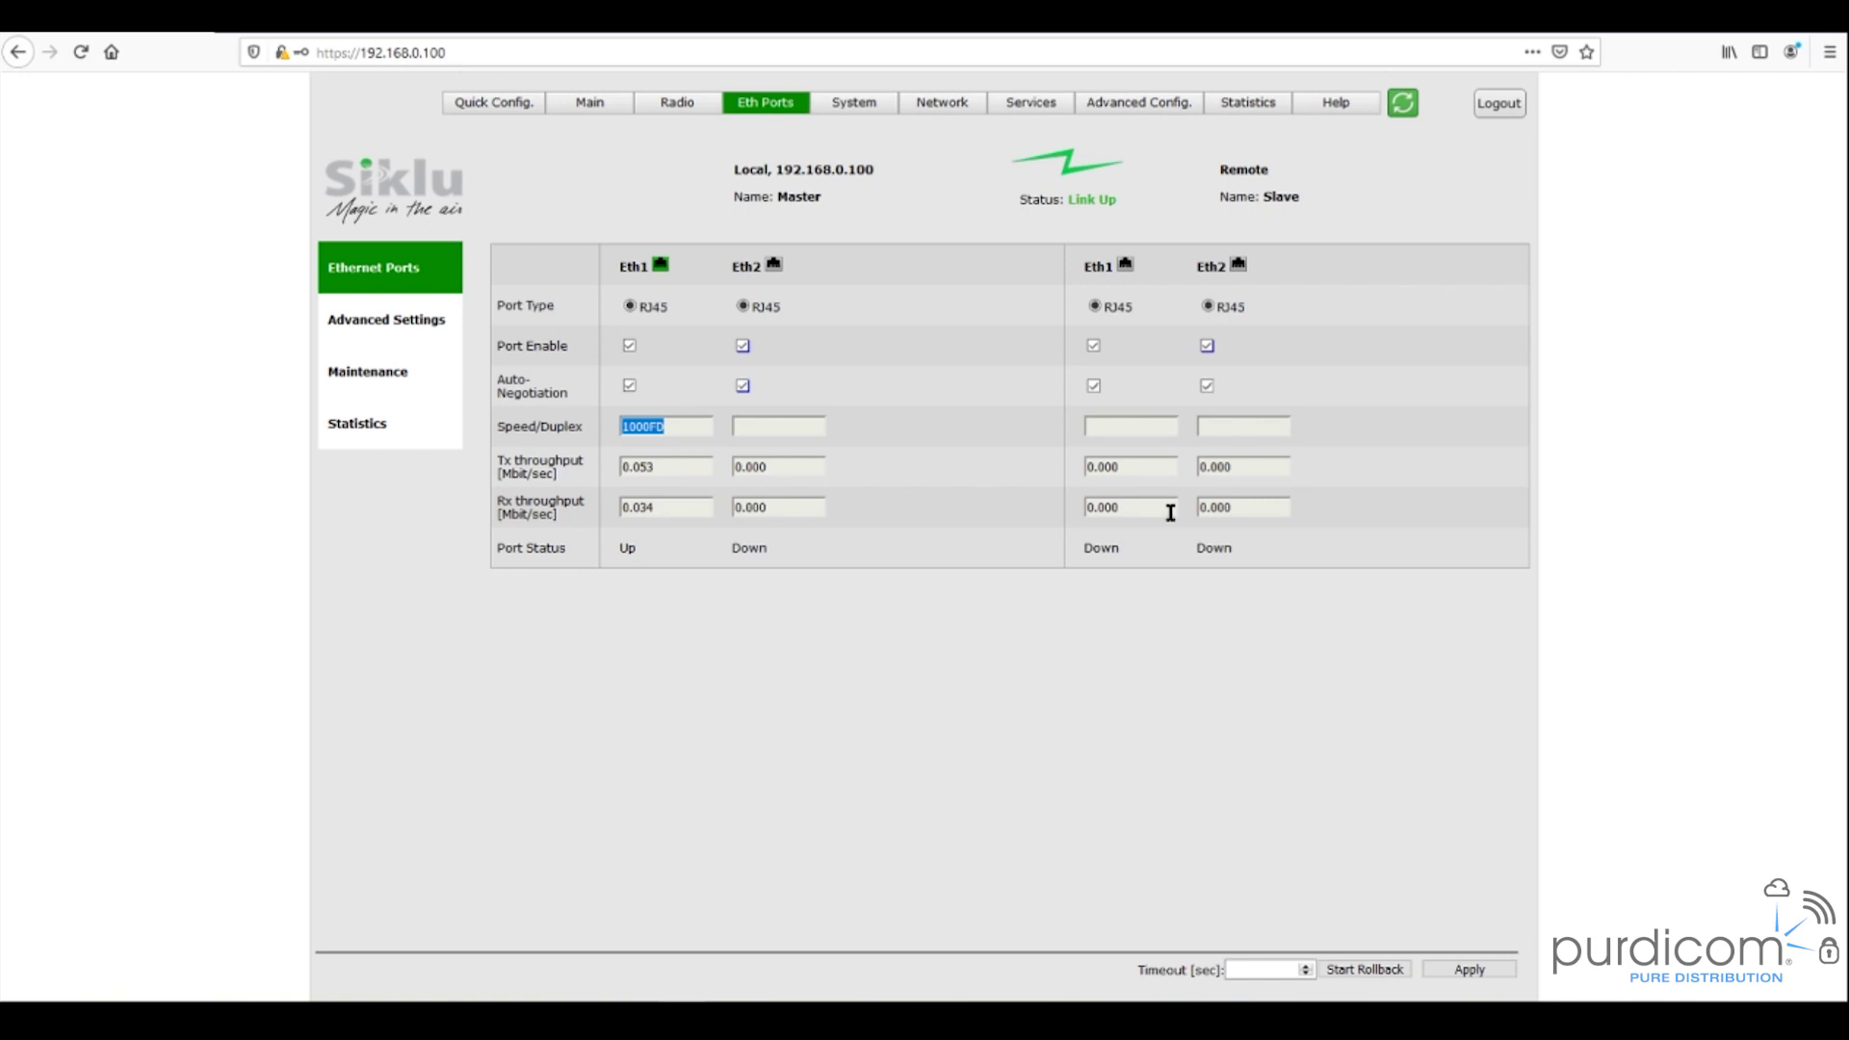
left_click(1093, 469)
- On Network General, add IPv4 rows then delete rows 4, 3 and 2, leaving only 192.168.0.100
left_click(936, 112)
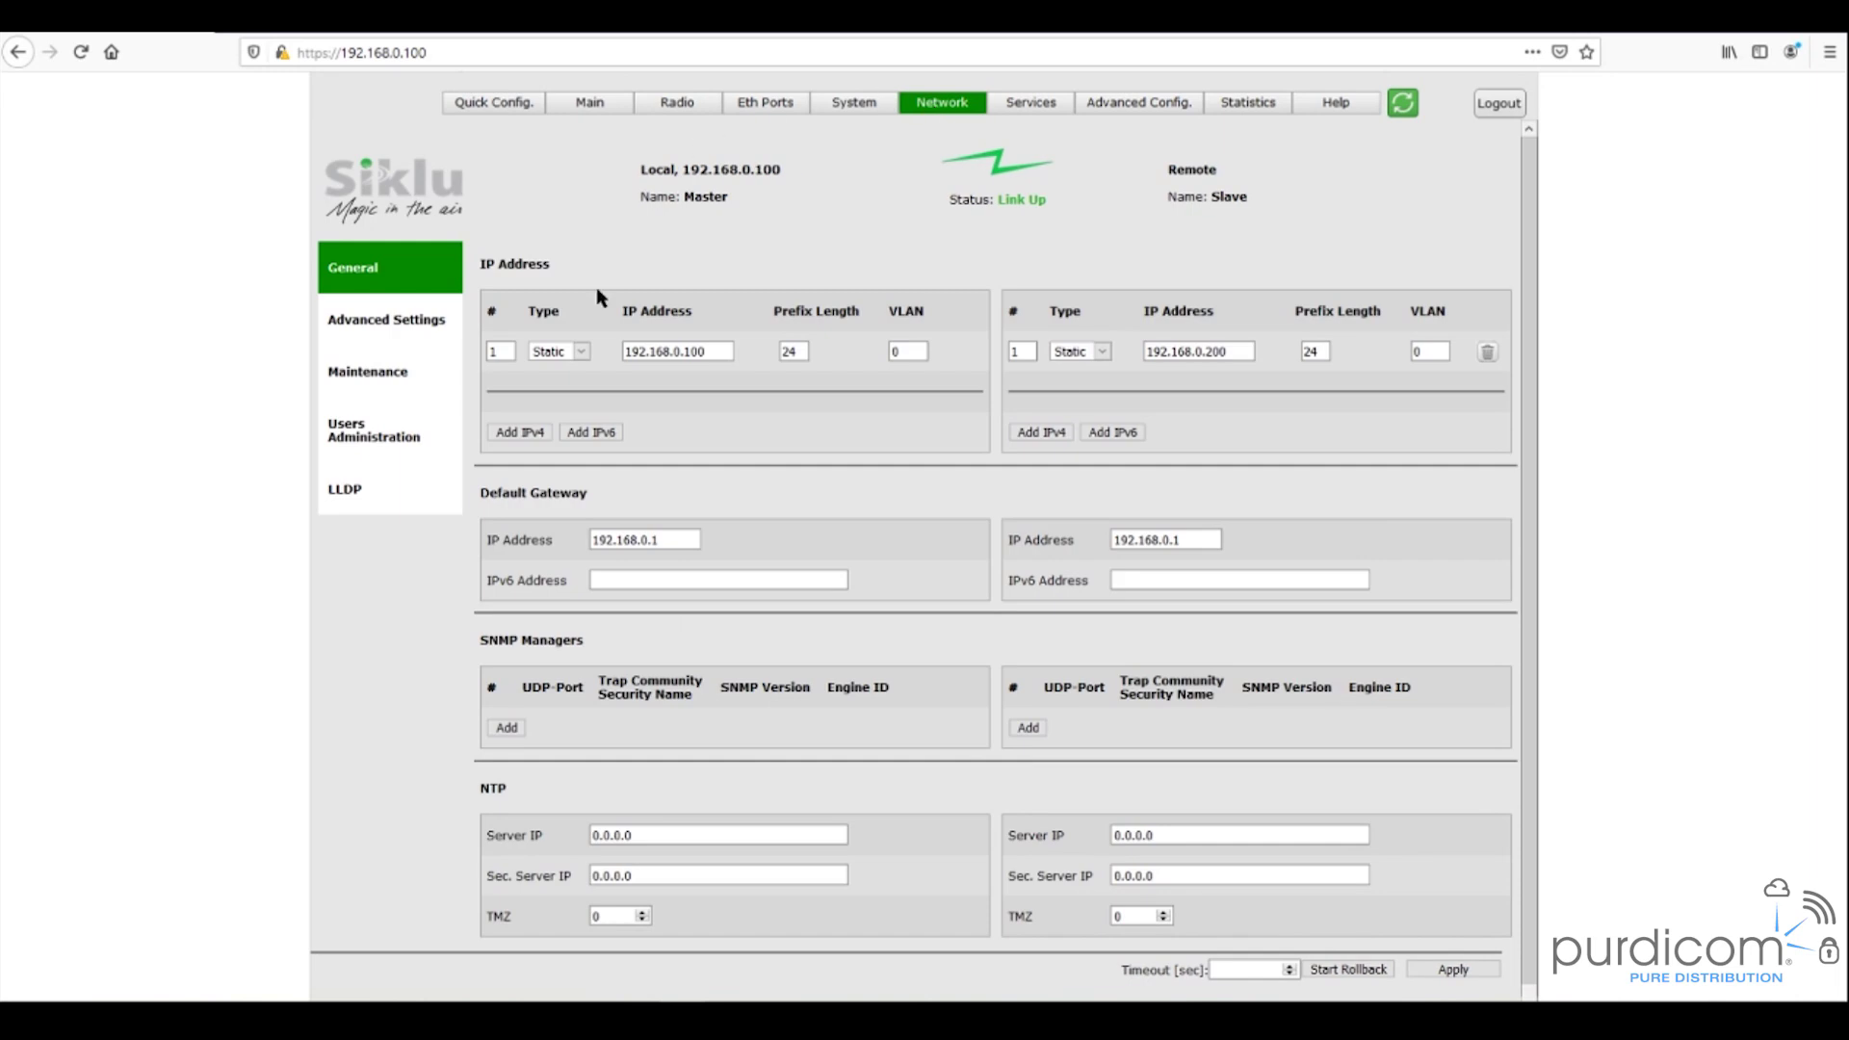
left_click(548, 432)
left_click(520, 472)
left_click(520, 511)
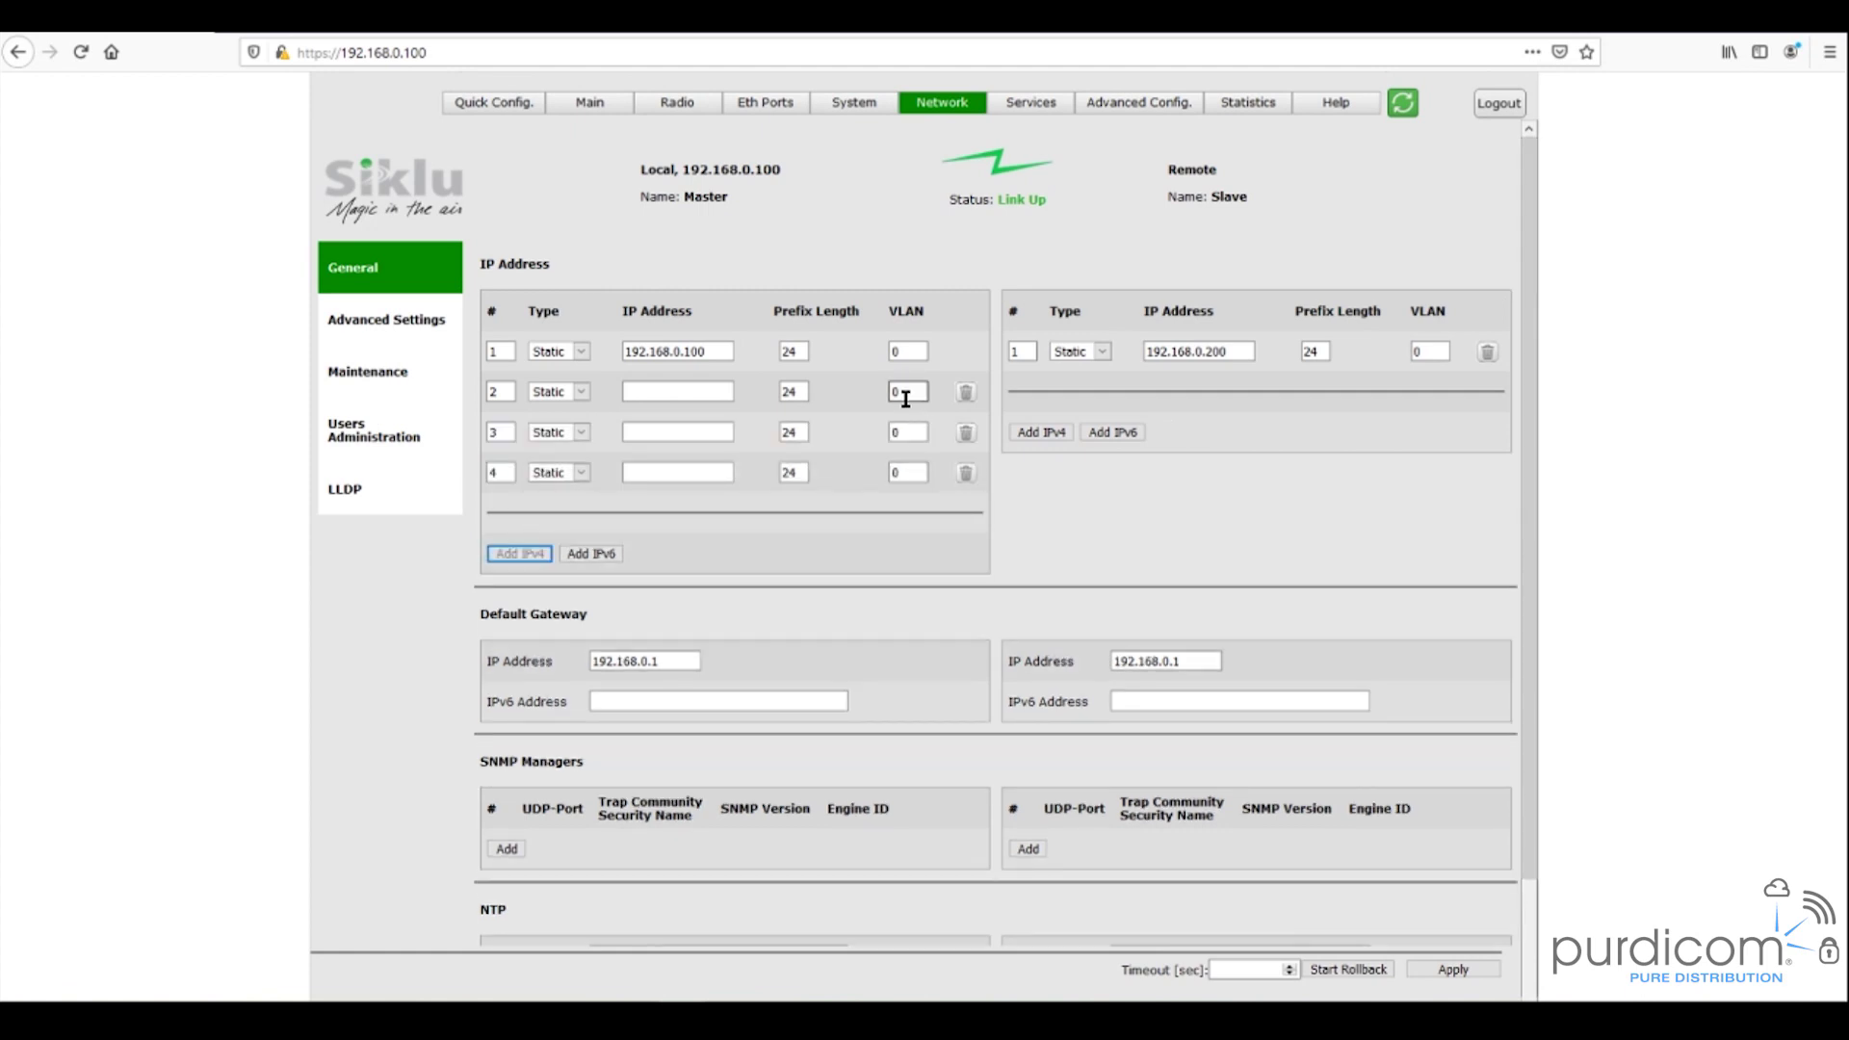
left_click(905, 431)
left_click(905, 470)
left_click(966, 473)
left_click(966, 433)
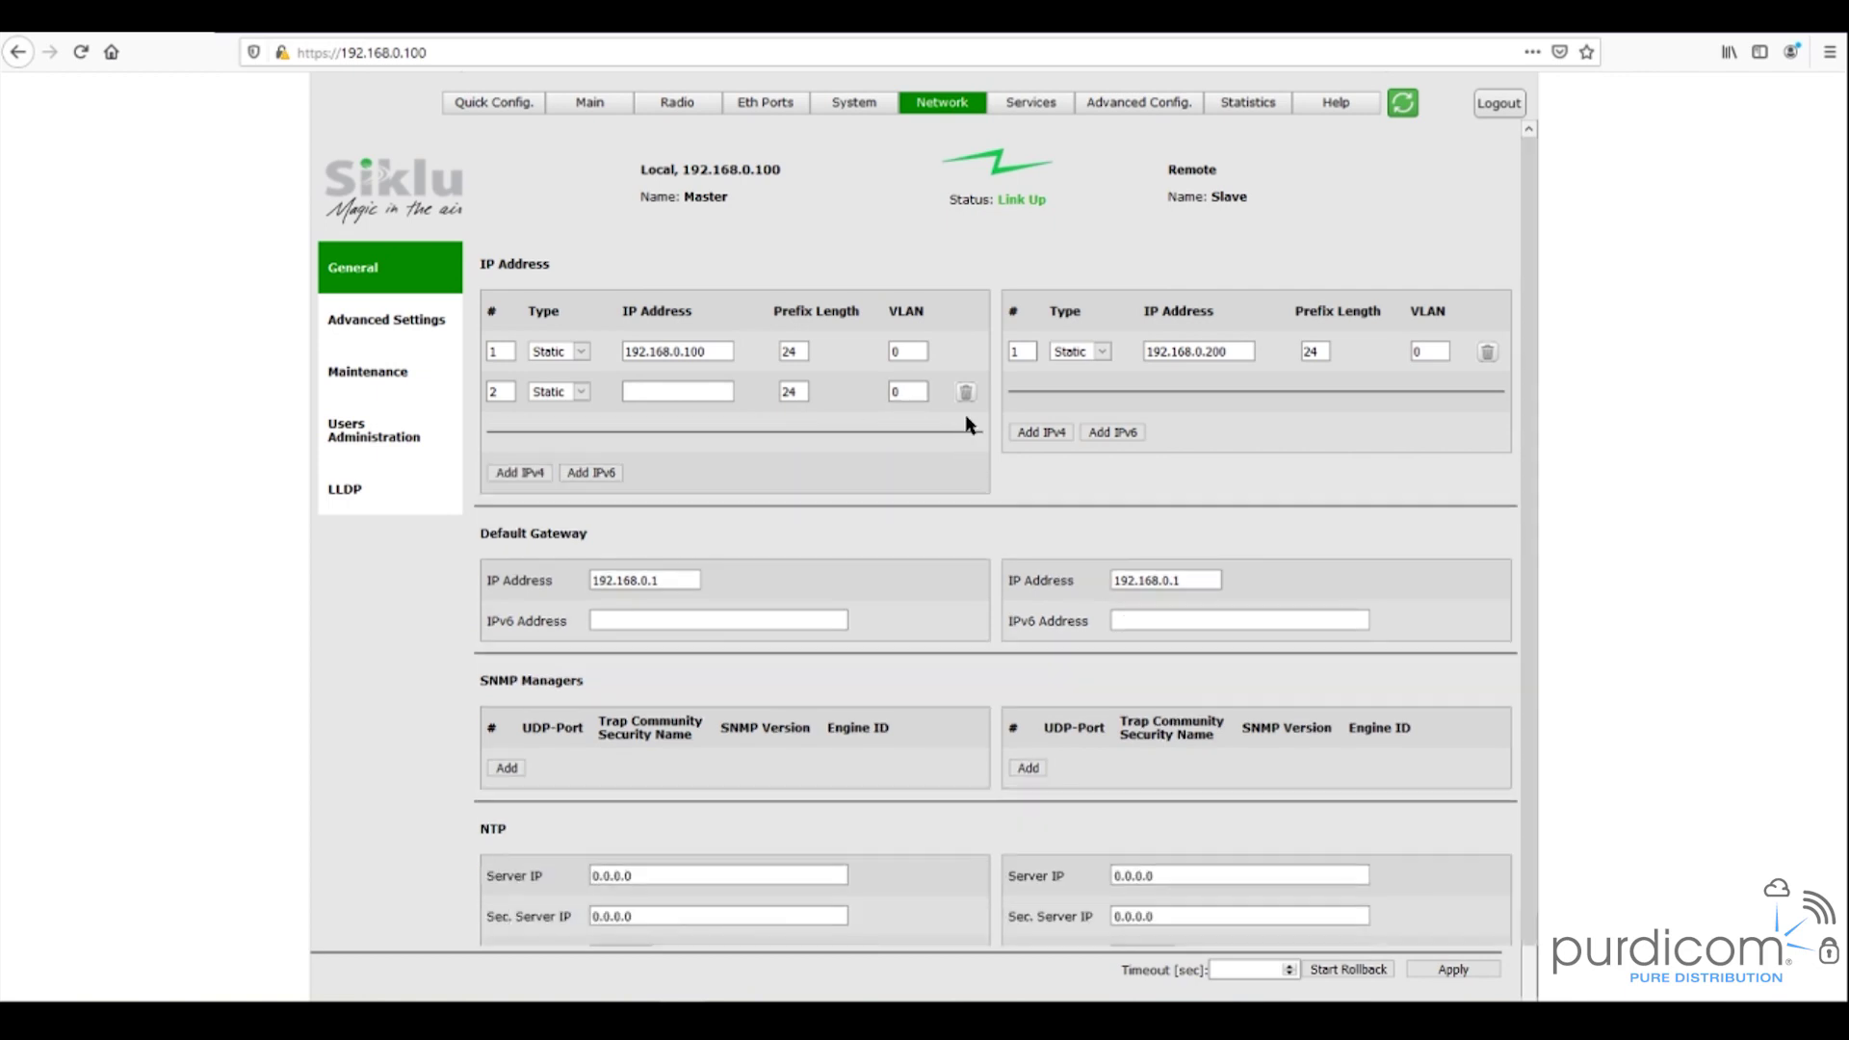
left_click(966, 393)
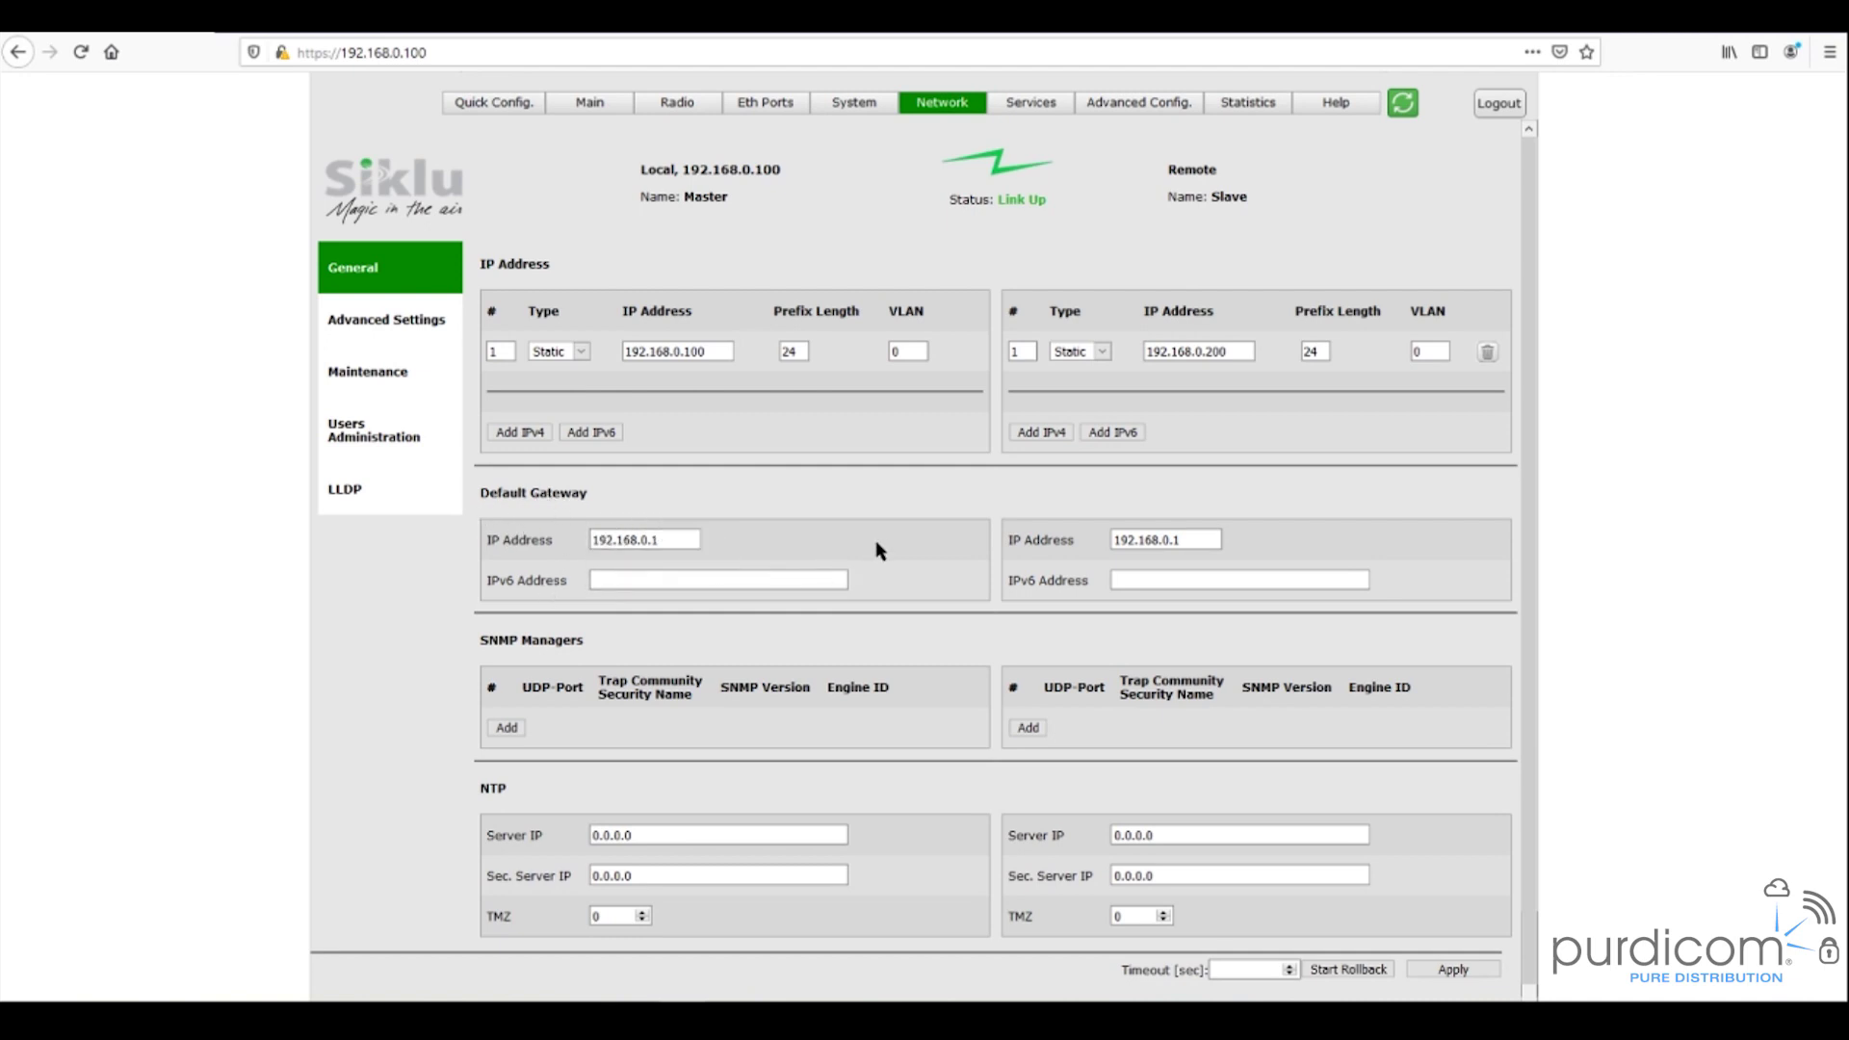
scroll(884, 549, "down", 1)
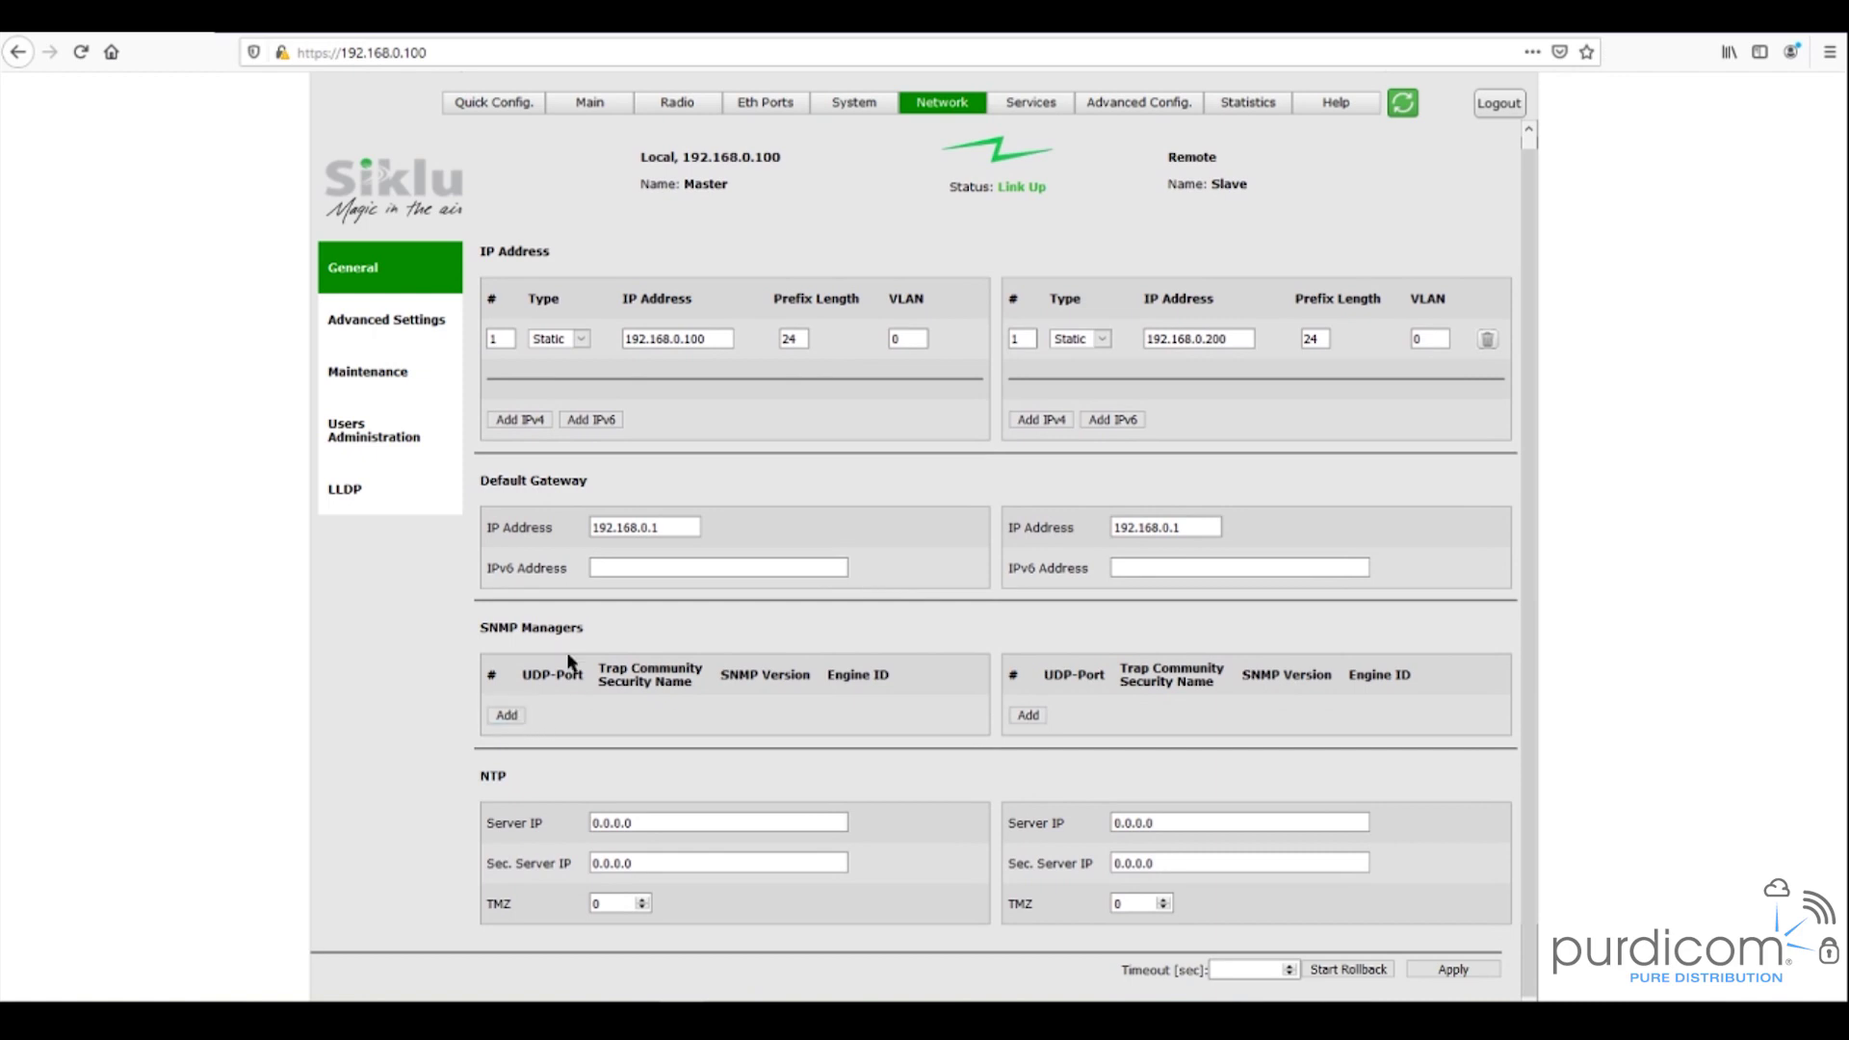
- Add an SNMP manager entry with version v2c for the local radio, then remove it
left_click(507, 715)
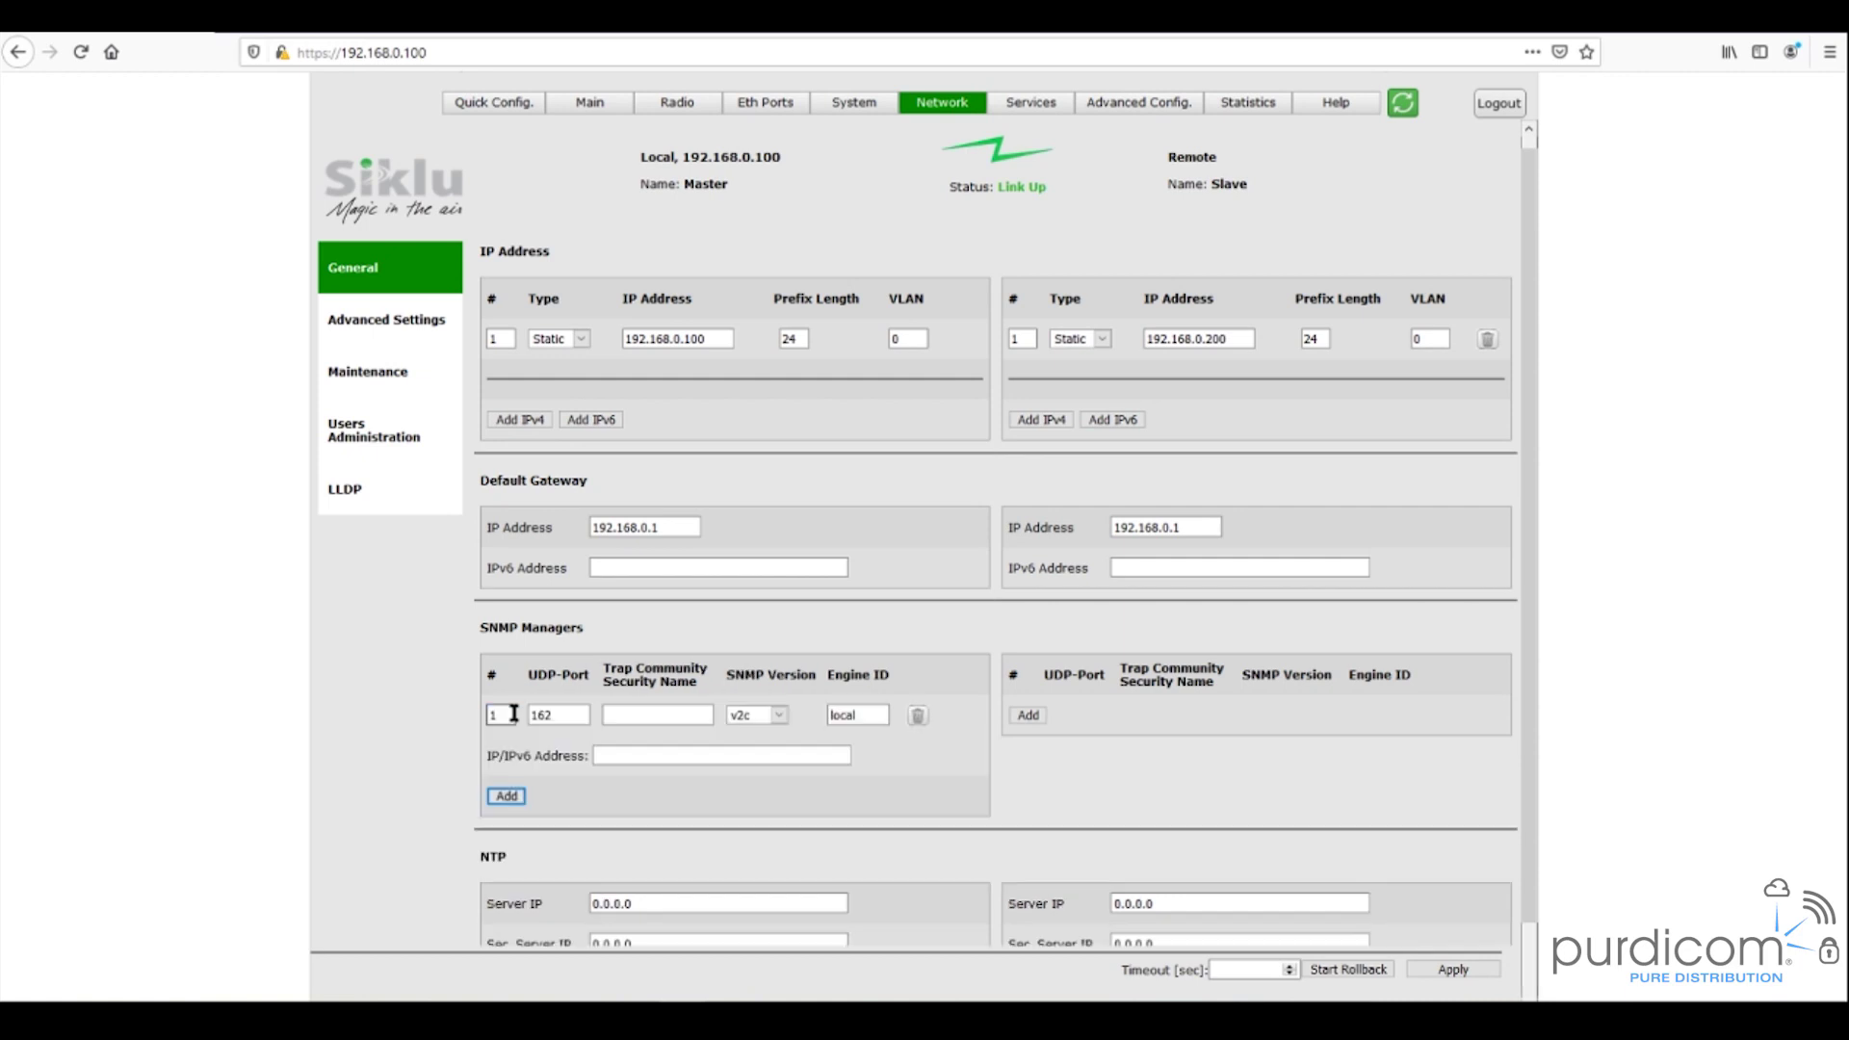
left_click(777, 714)
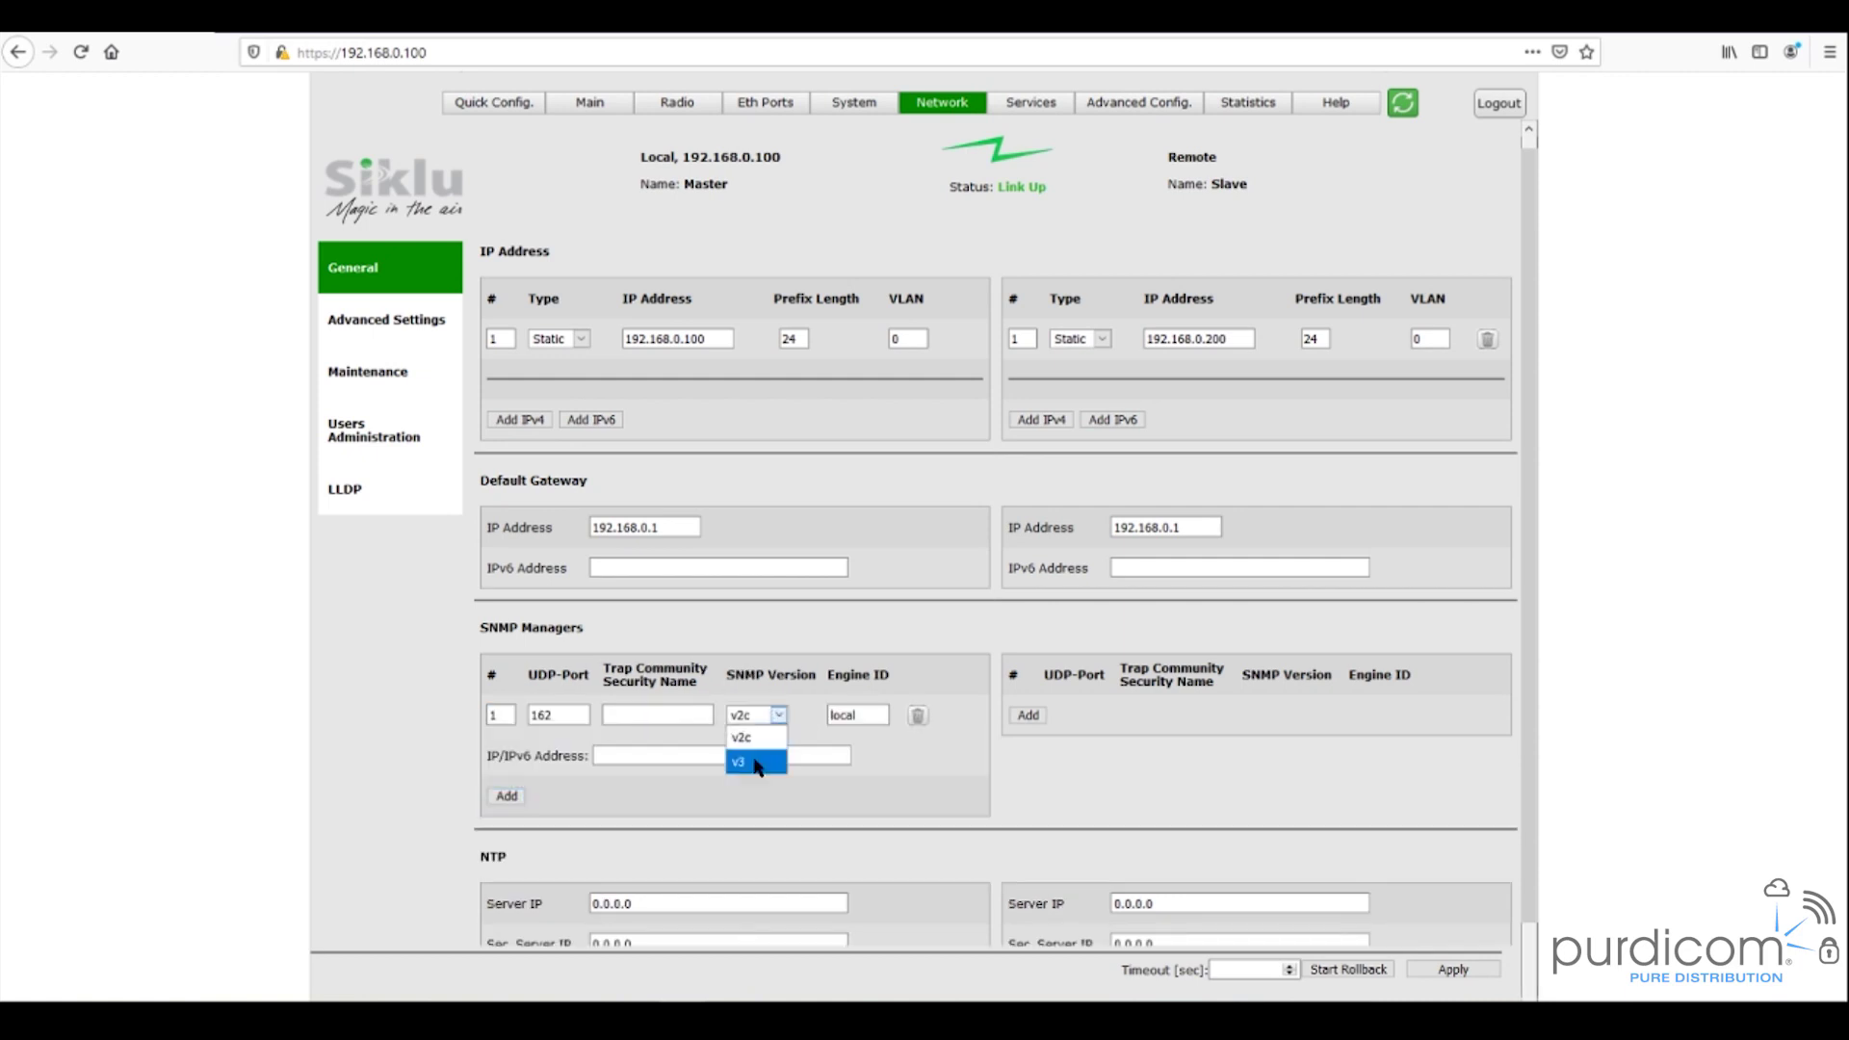
left_click(782, 722)
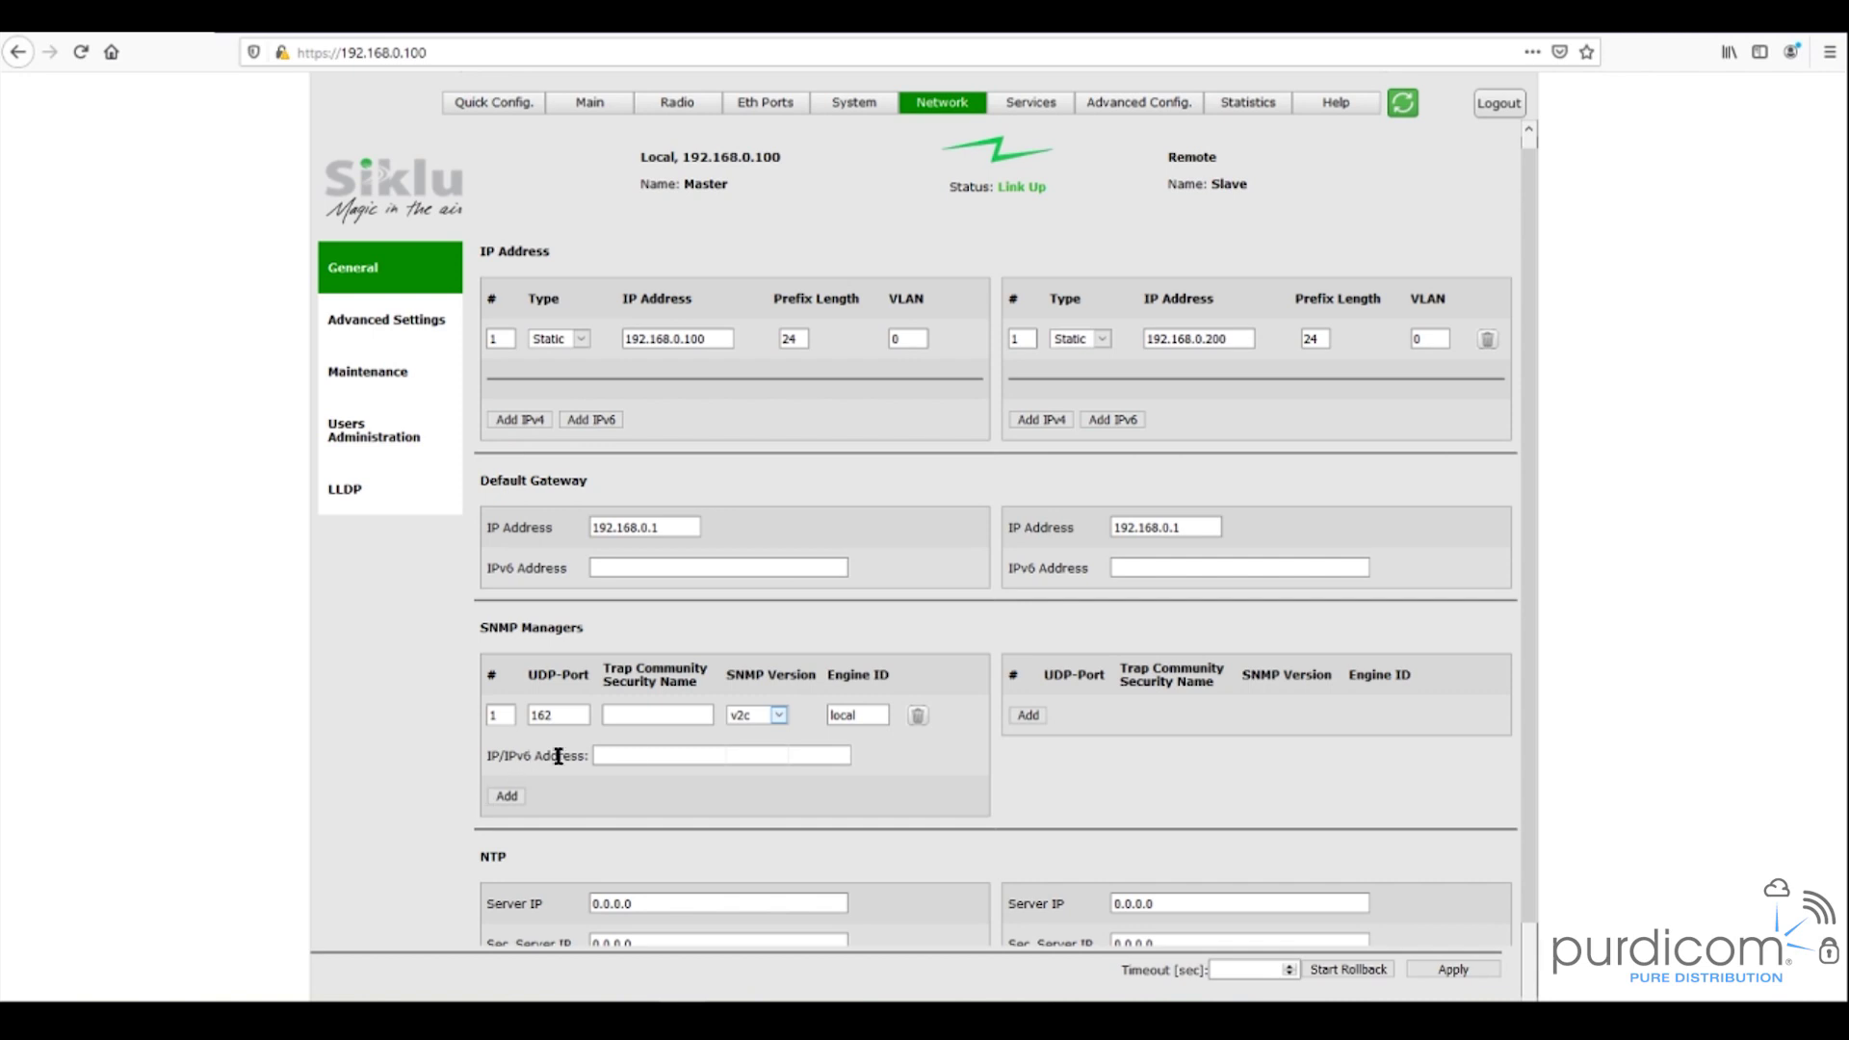
left_click(917, 719)
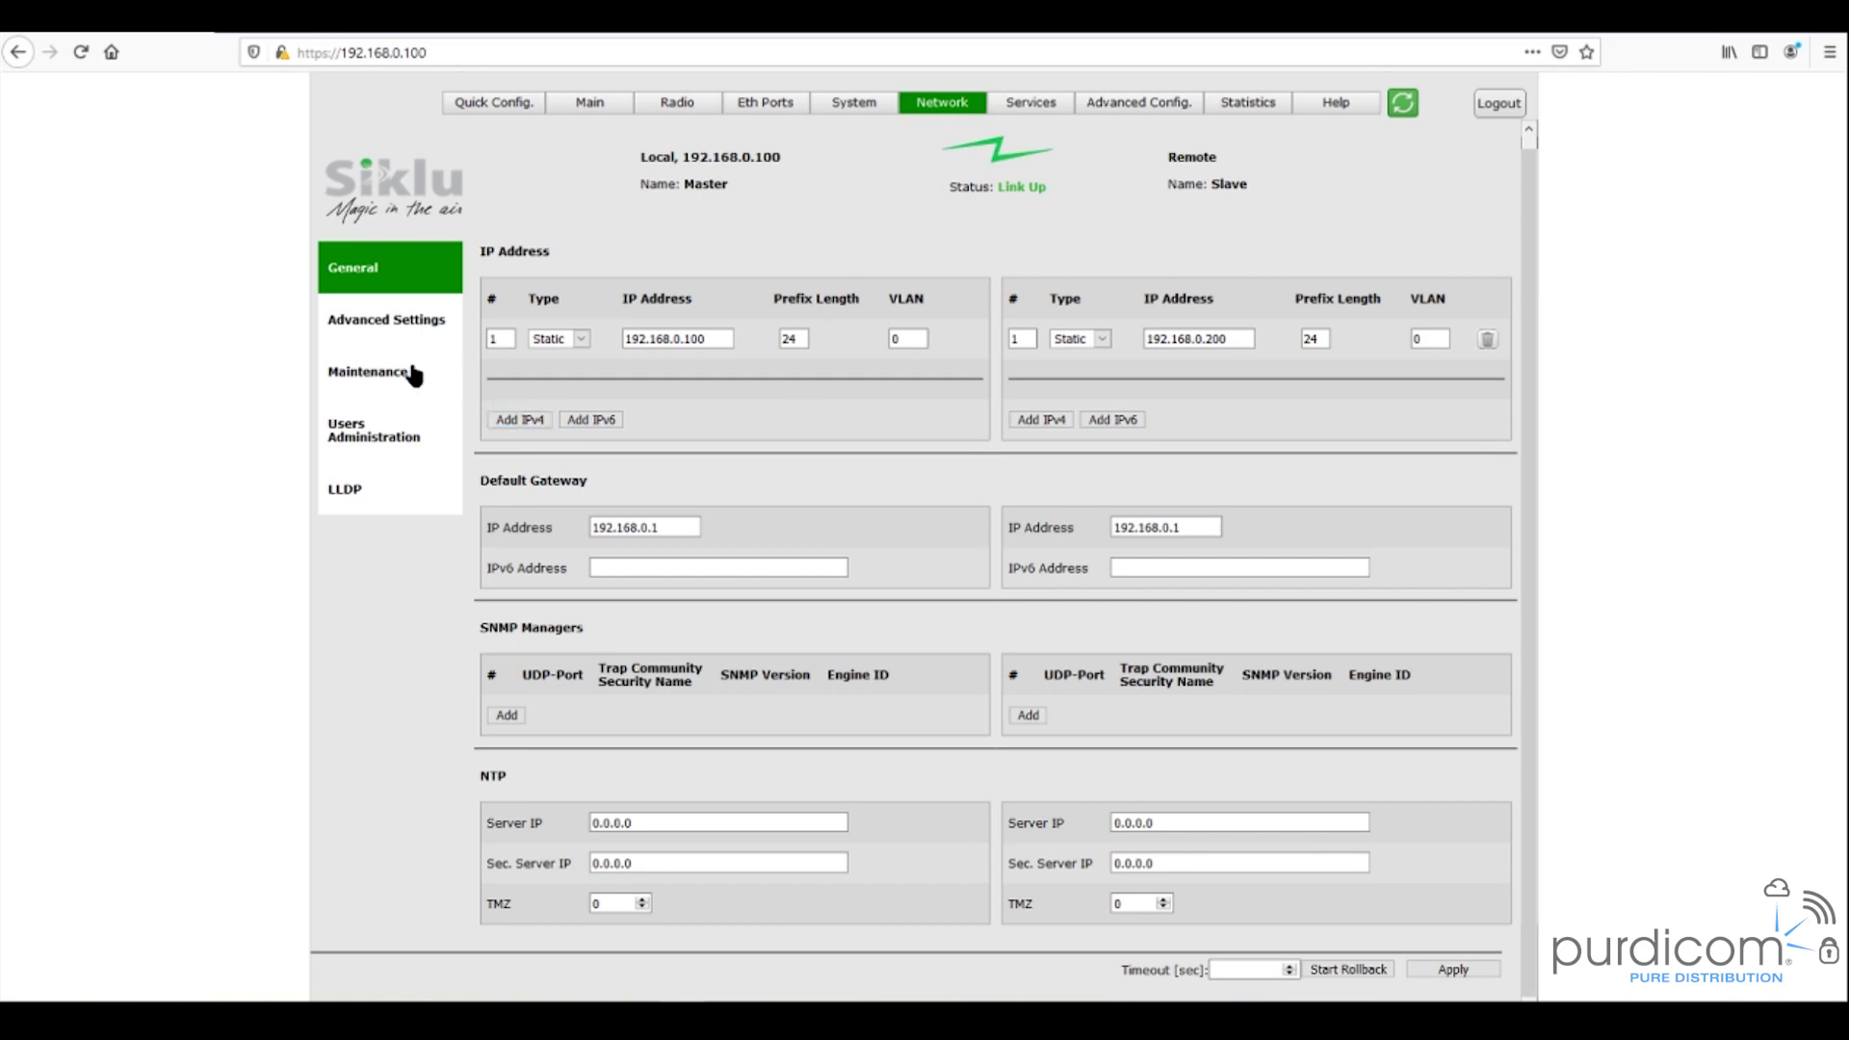
- Move to Network Advanced Settings and add six empty rows to the local access list
left_click(432, 326)
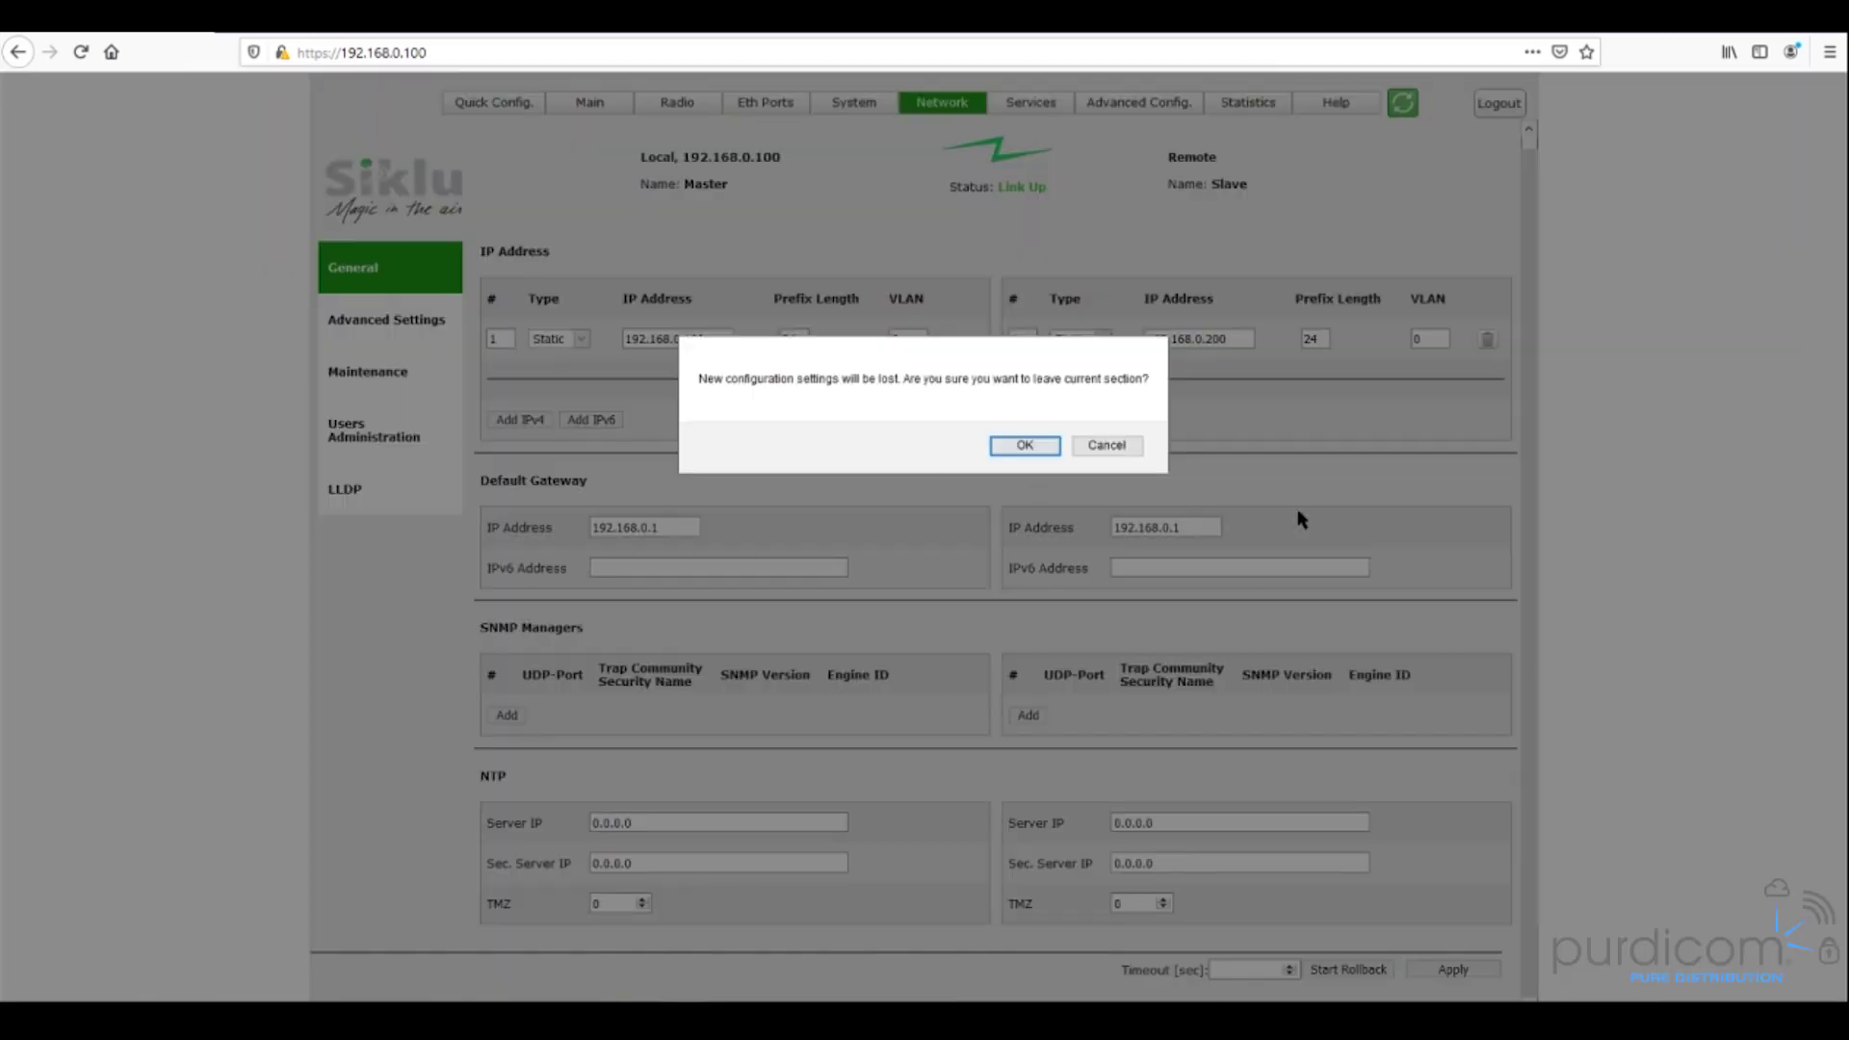
left_click(1025, 445)
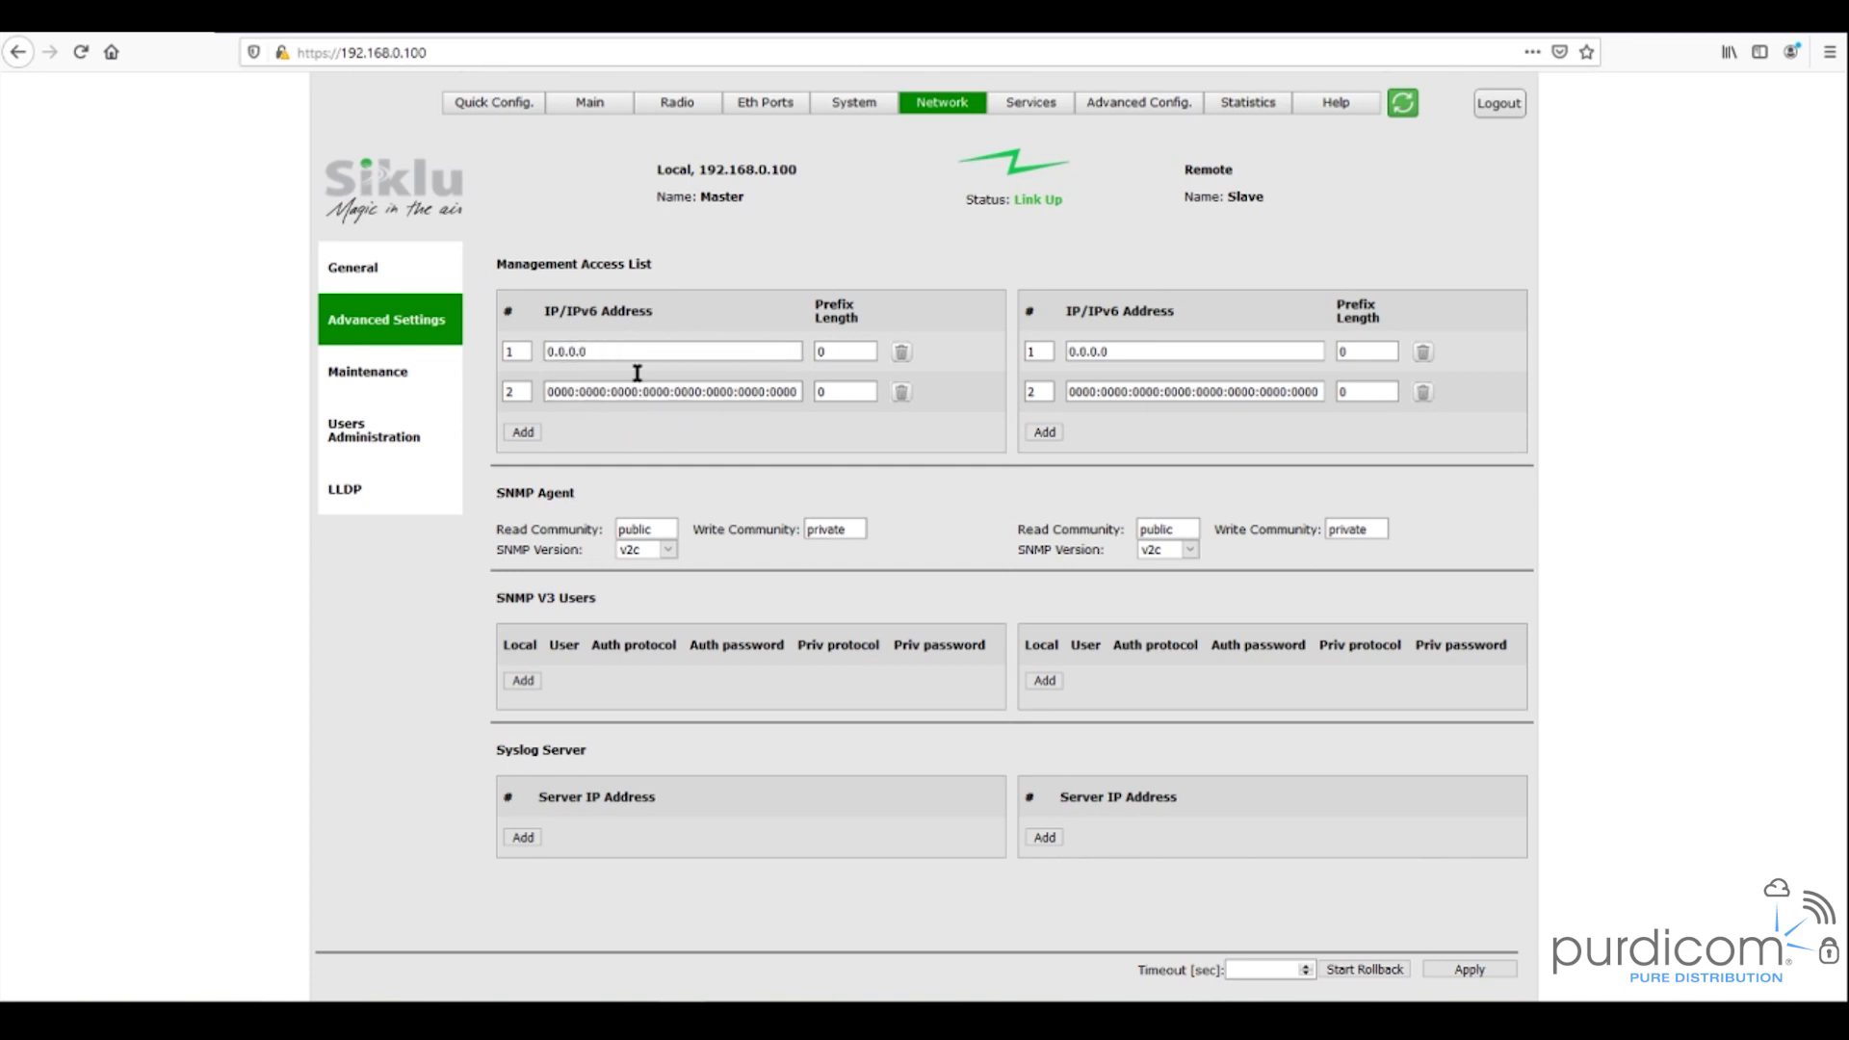
left_click(530, 432)
left_click(524, 472)
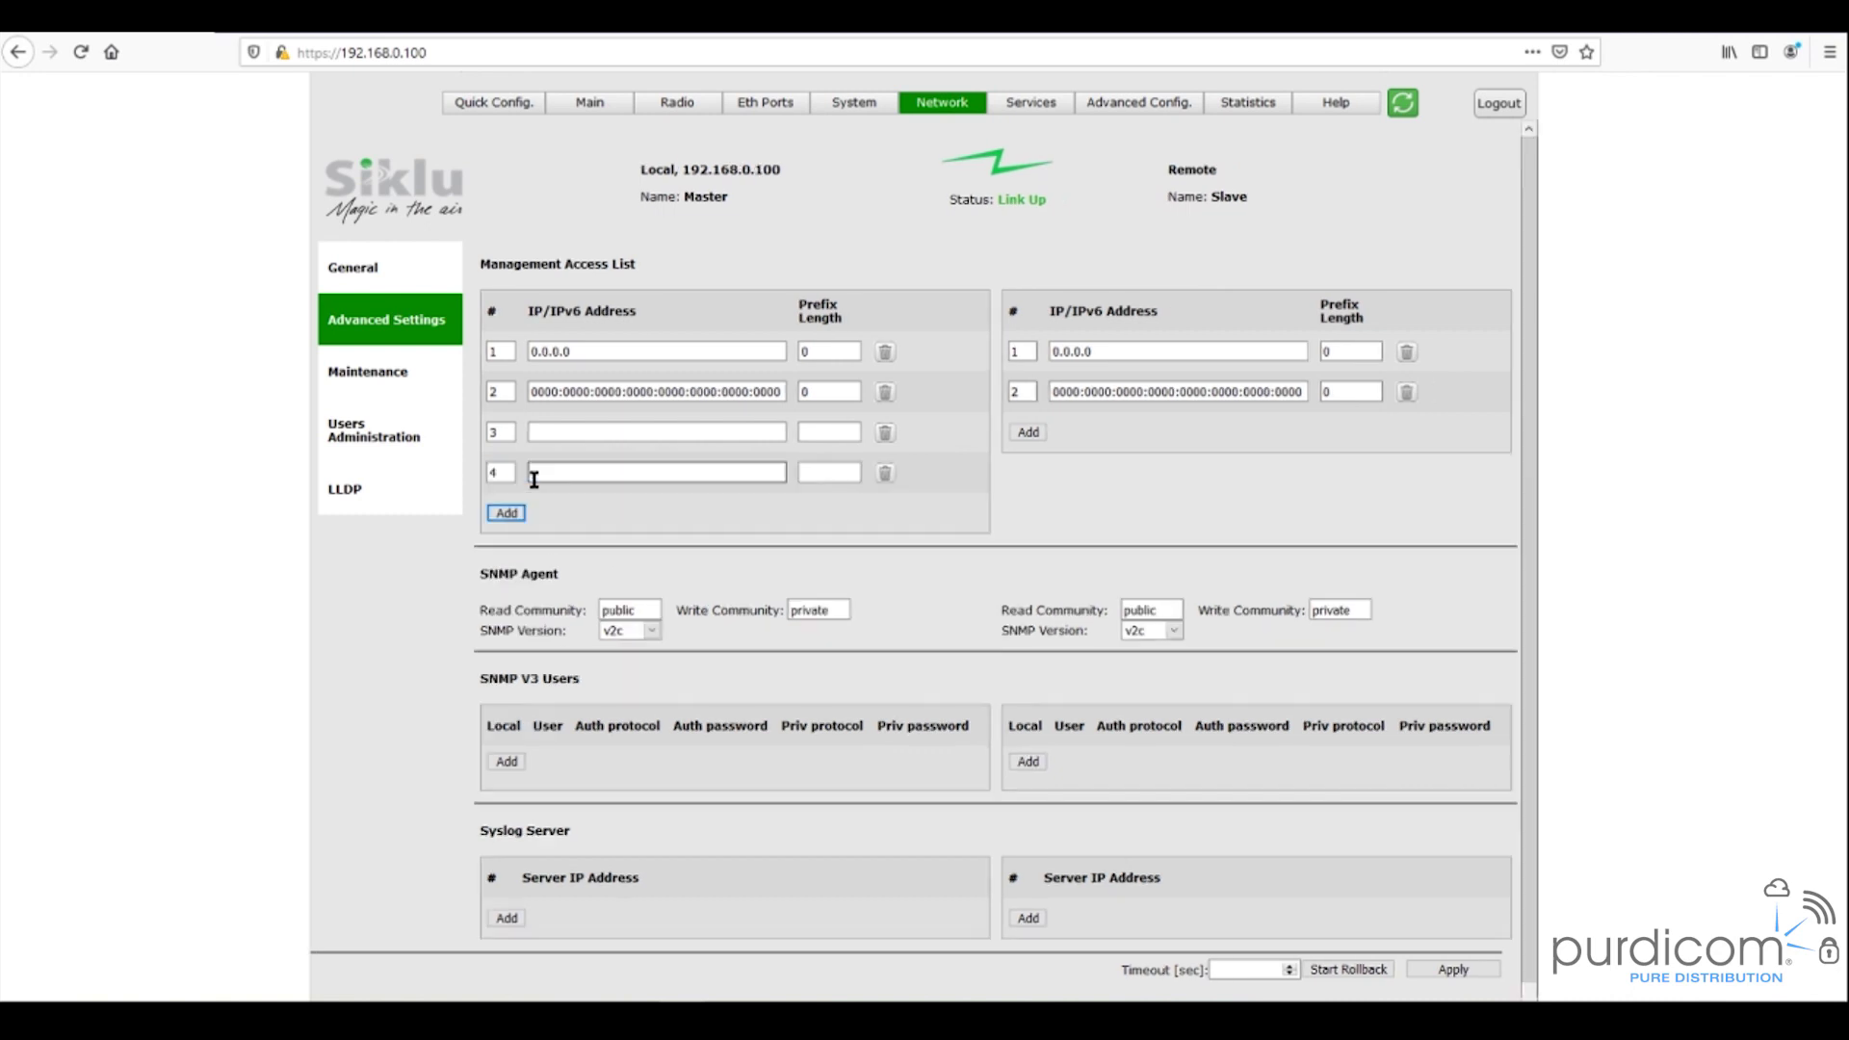
left_click(508, 514)
left_click(510, 554)
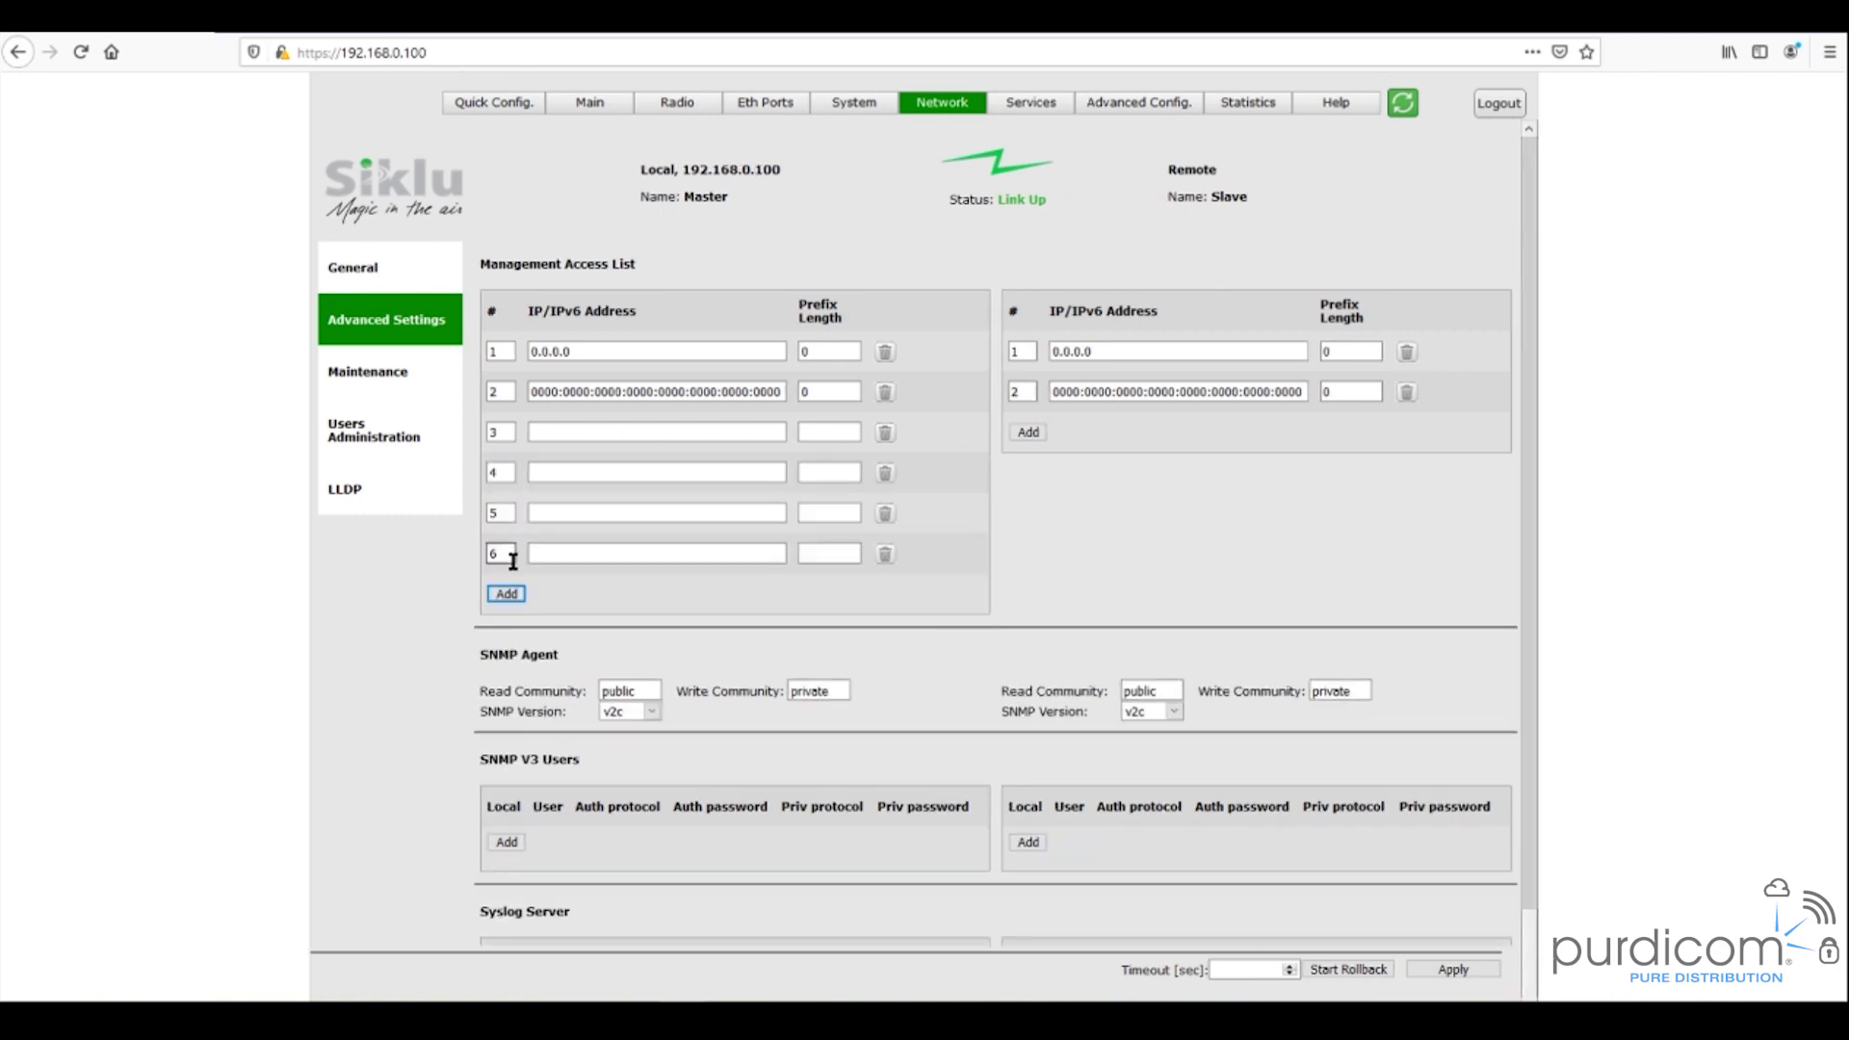
left_click(506, 593)
left_click(508, 634)
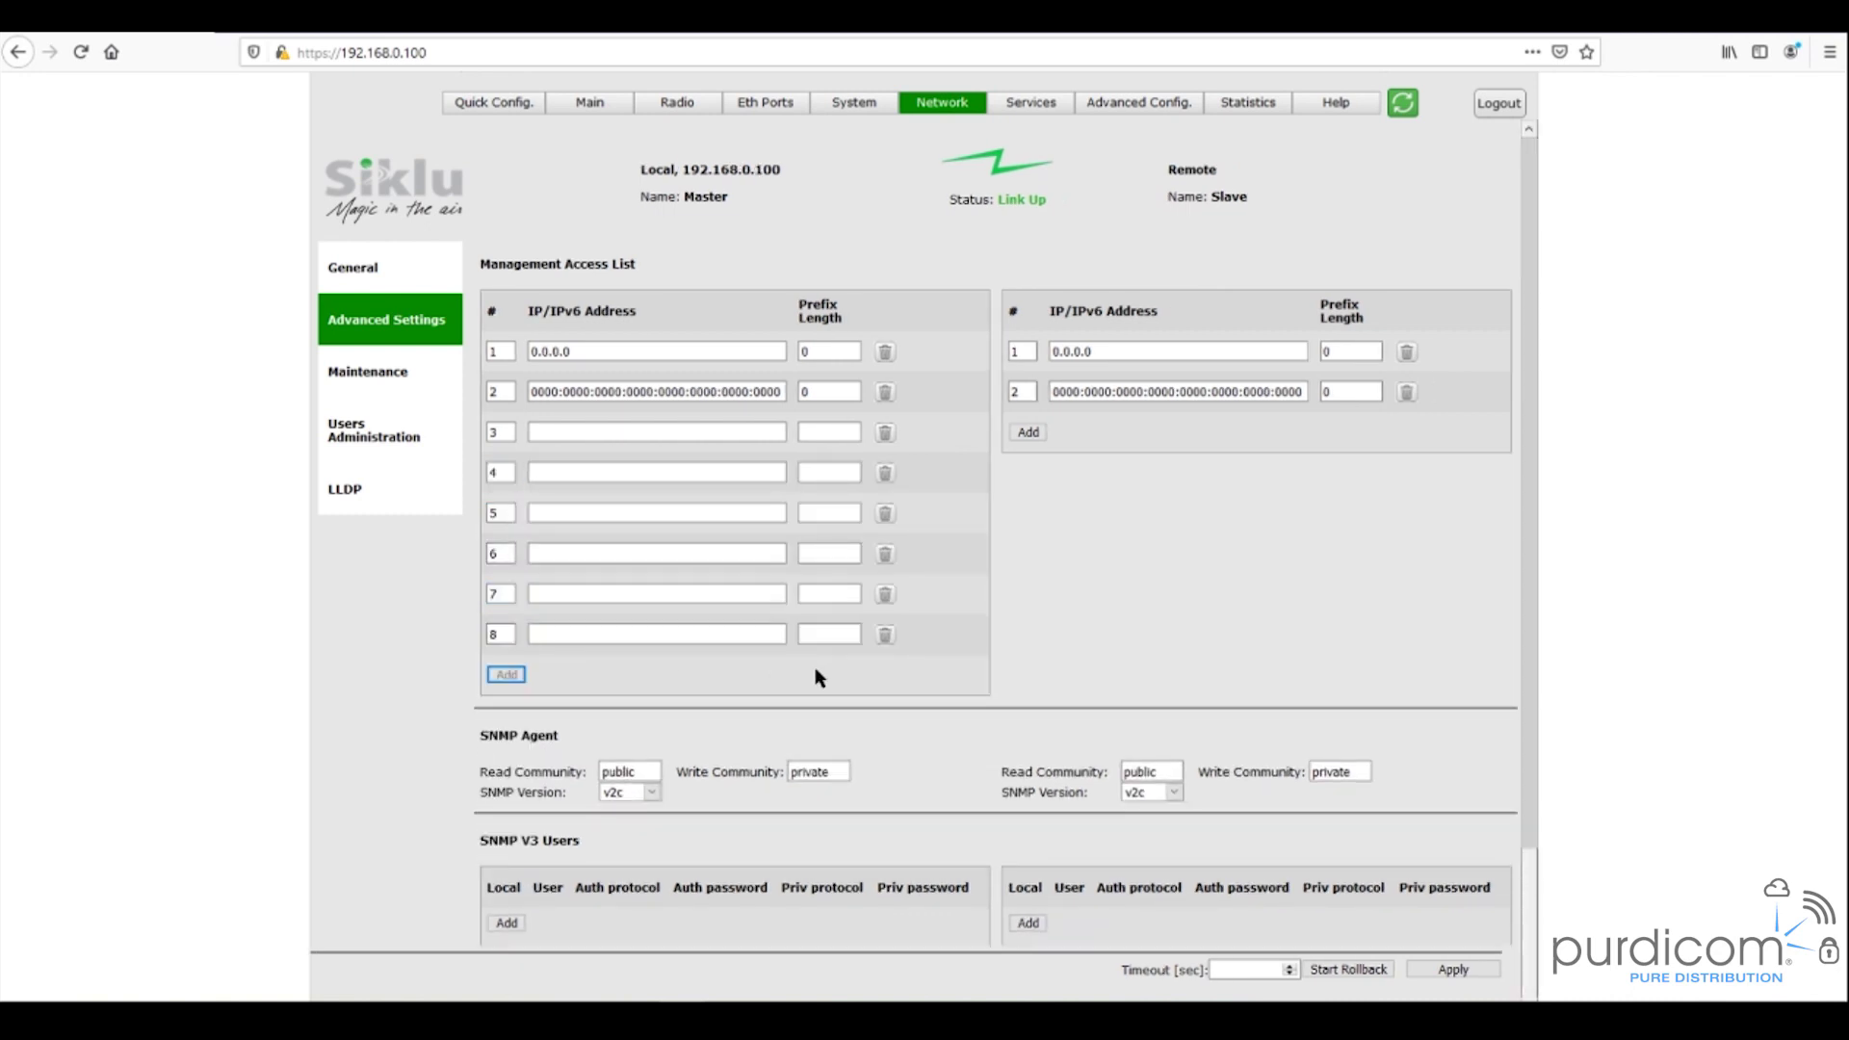
- Delete the added access list rows 8 down through 3
left_click(885, 636)
left_click(884, 594)
left_click(885, 554)
left_click(885, 513)
left_click(885, 473)
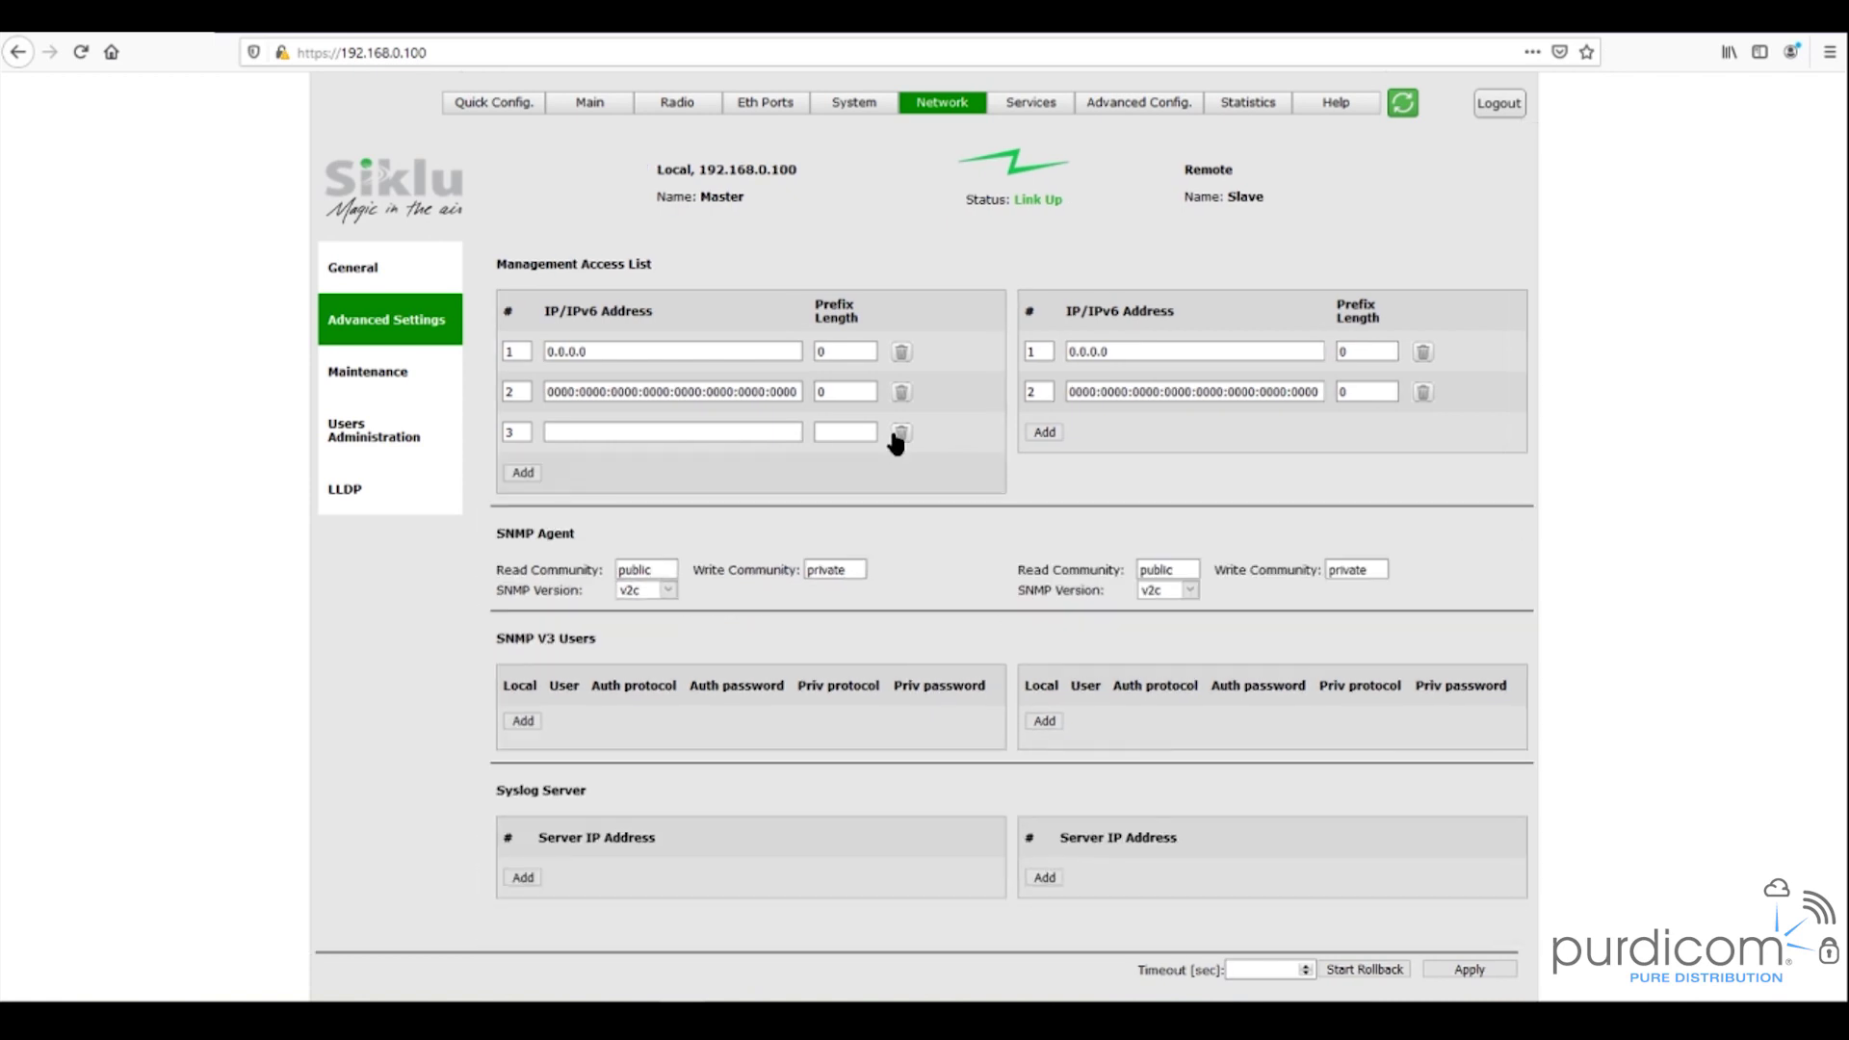
left_click(899, 432)
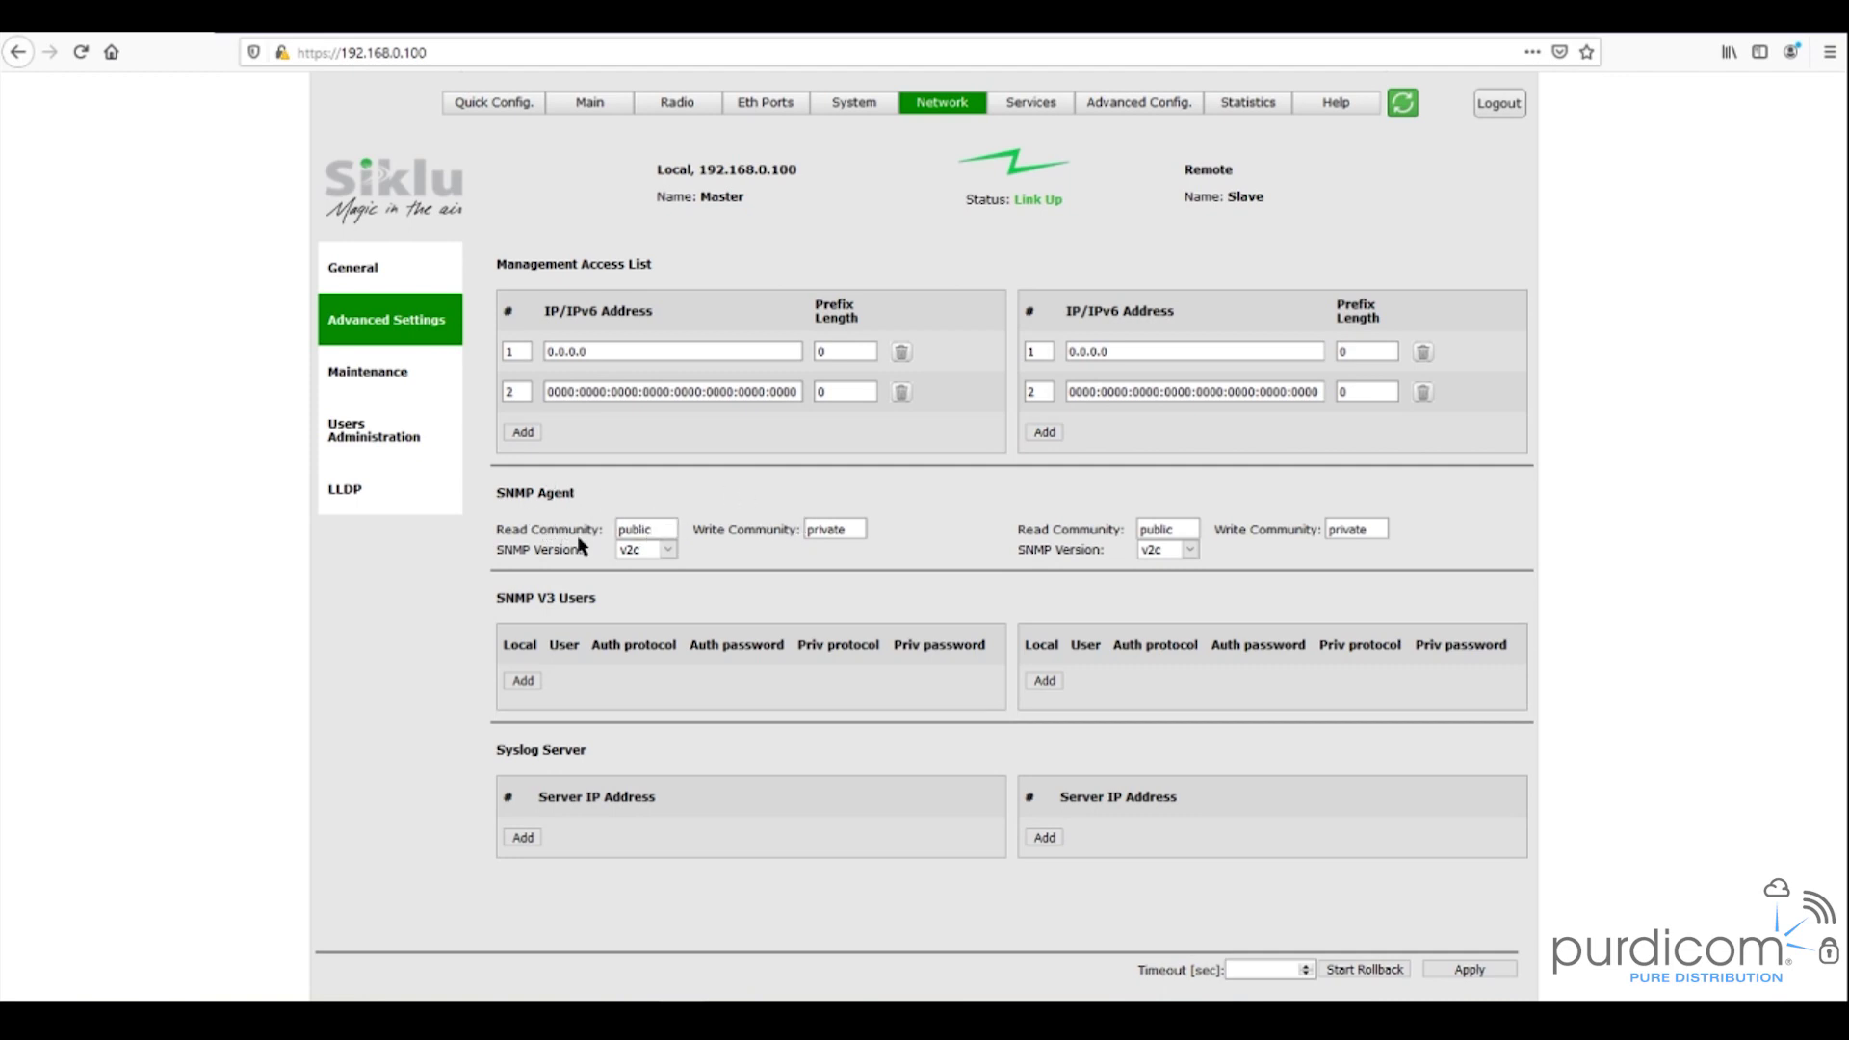
- Switch the SNMP agent version to v3 and back to v2c, then add and remove a syslog row
left_click(671, 556)
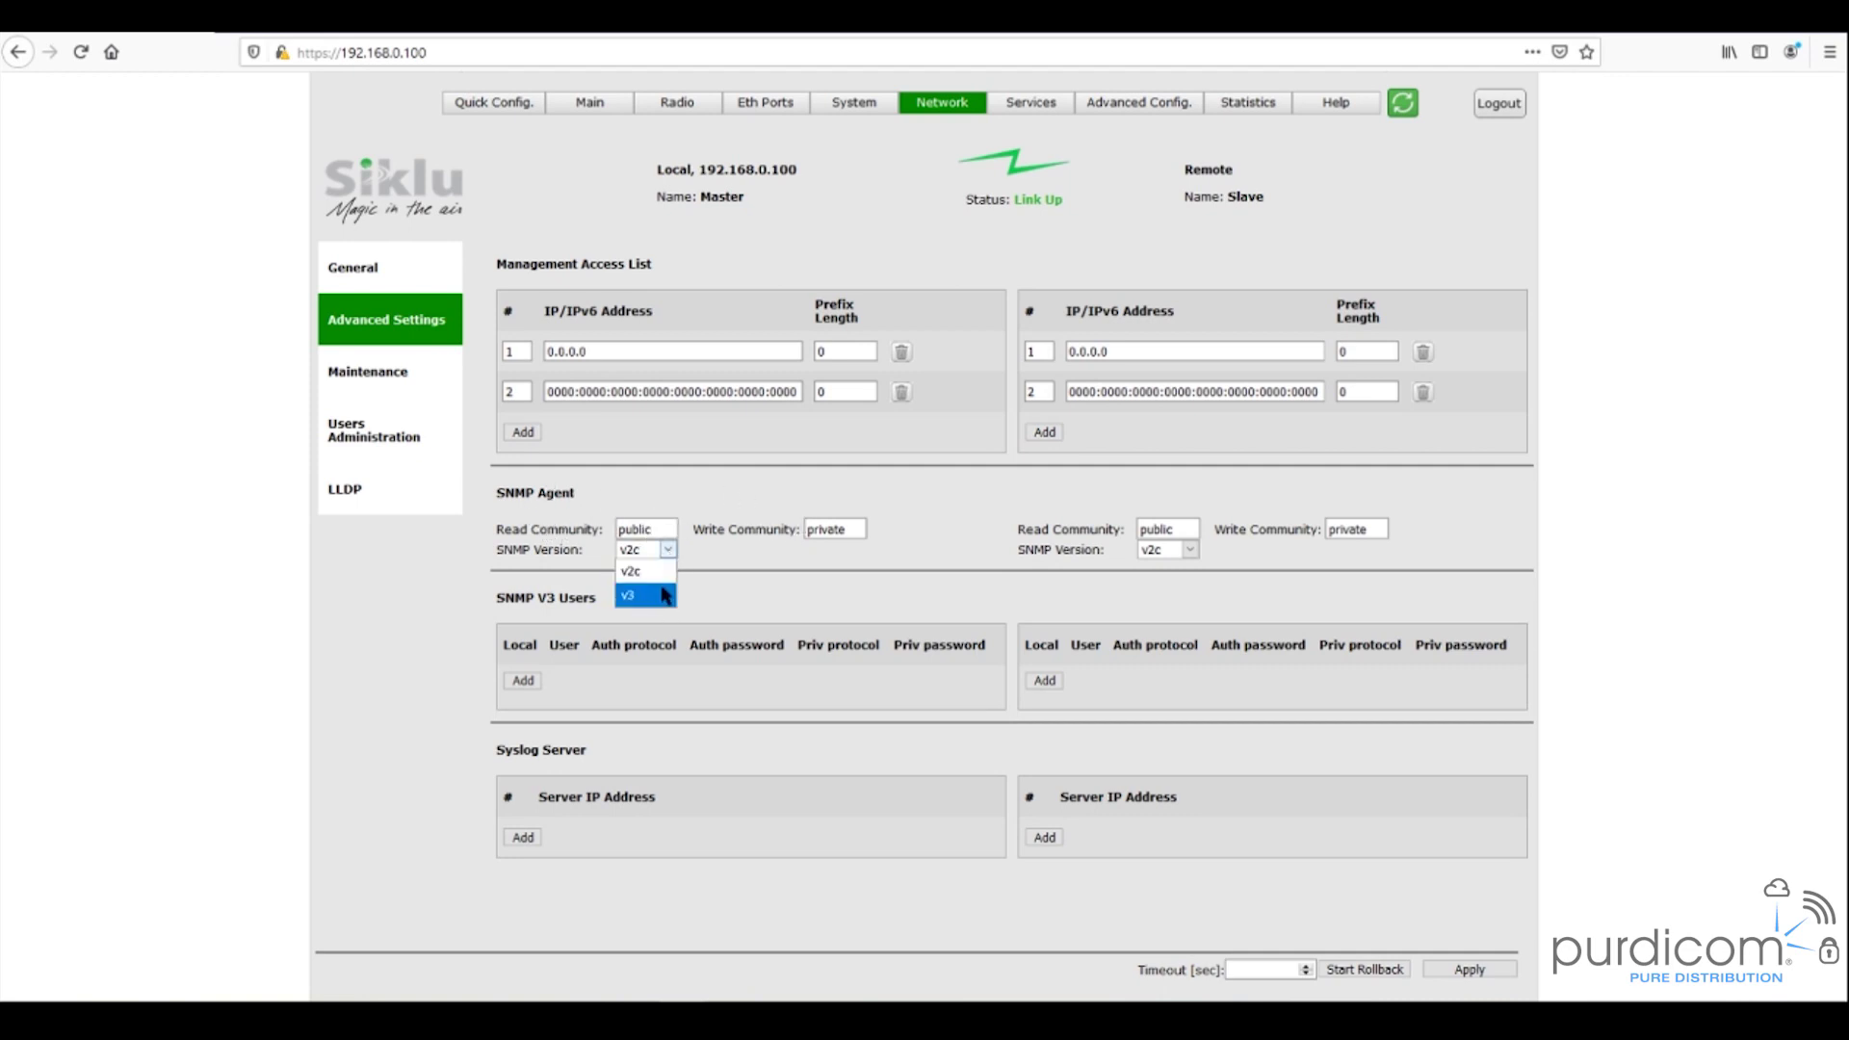
left_click(663, 598)
left_click(663, 557)
left_click(665, 584)
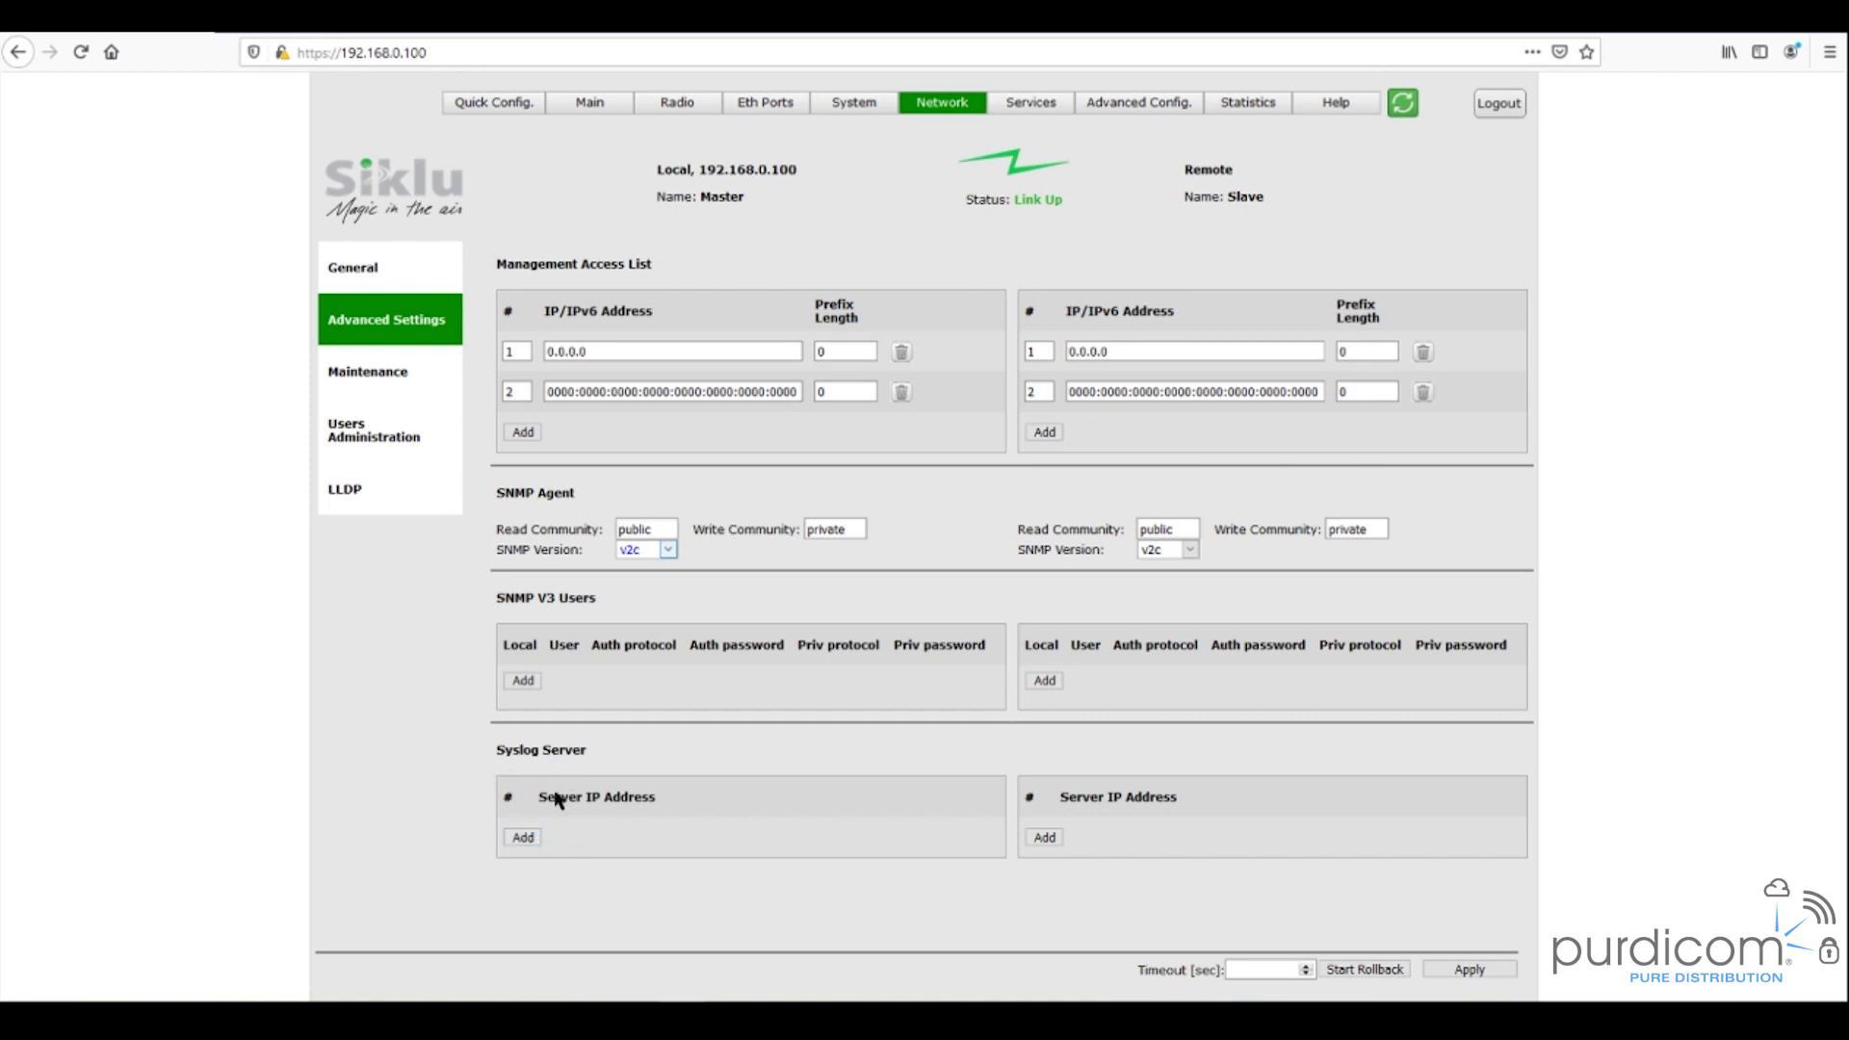
left_click(523, 836)
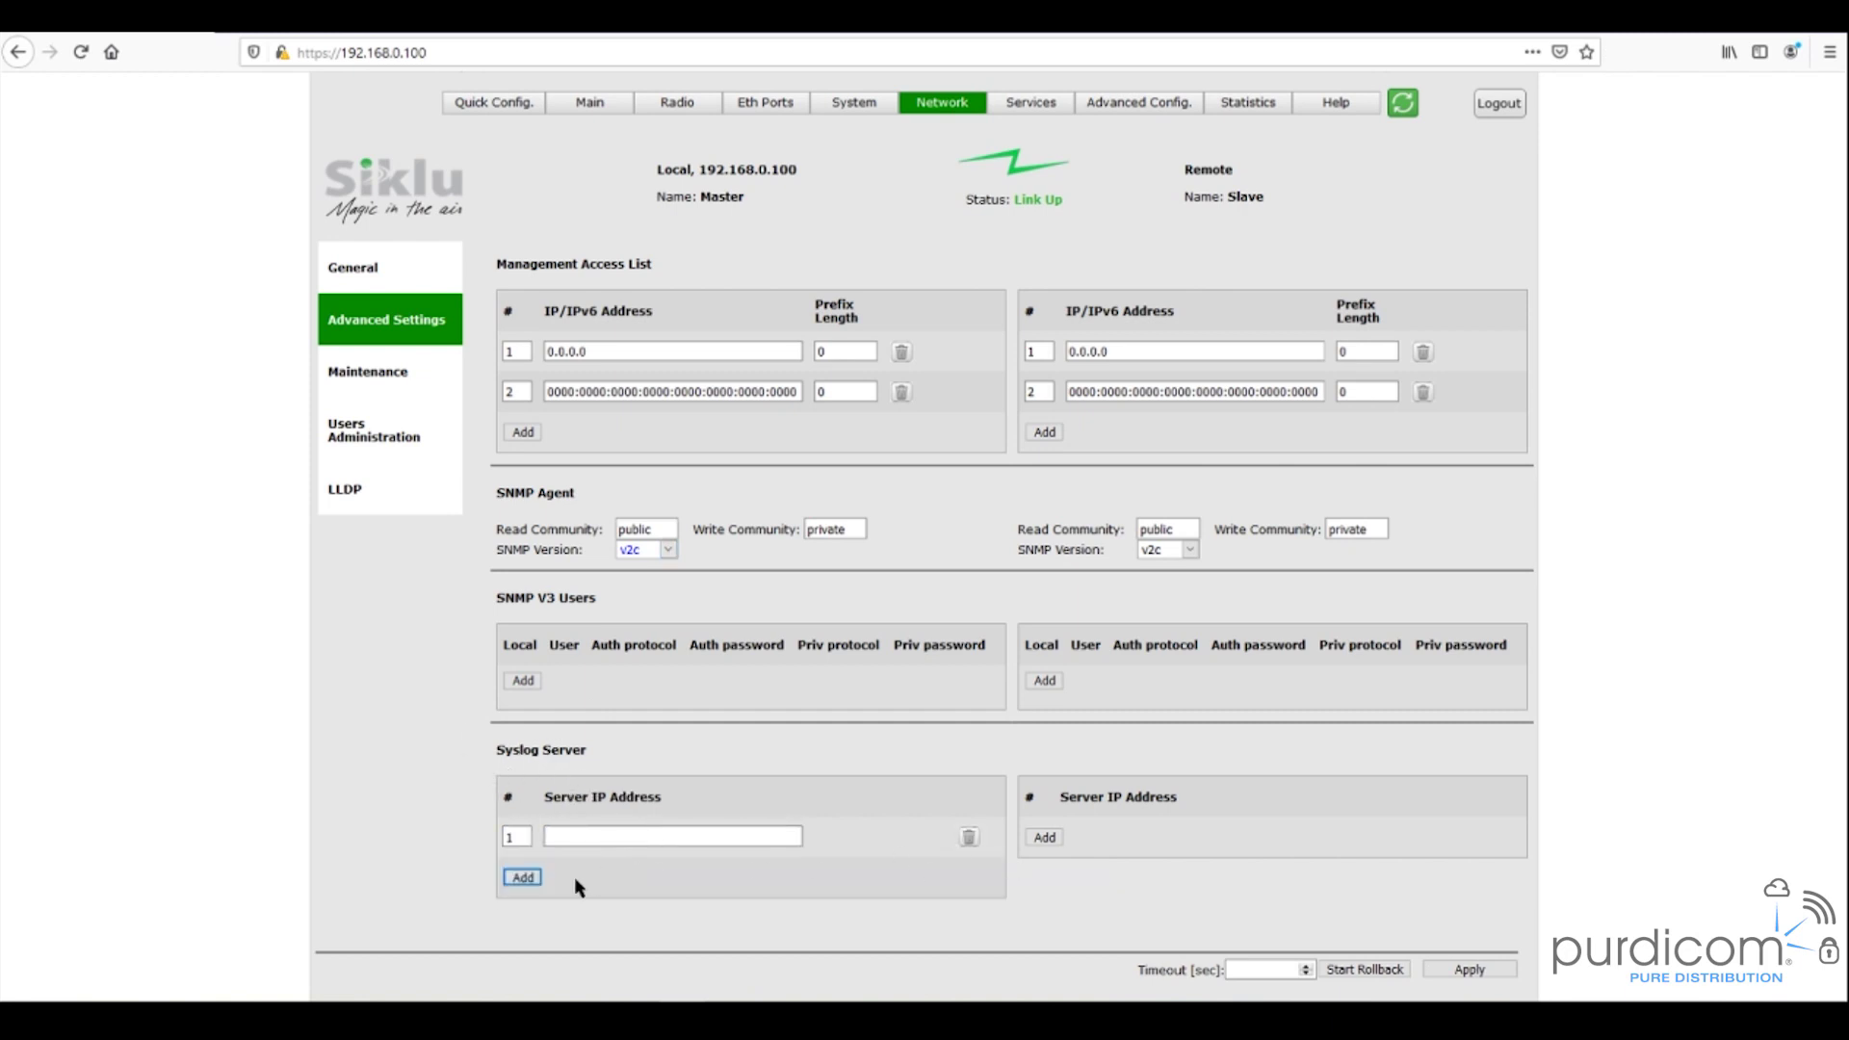
left_click(969, 837)
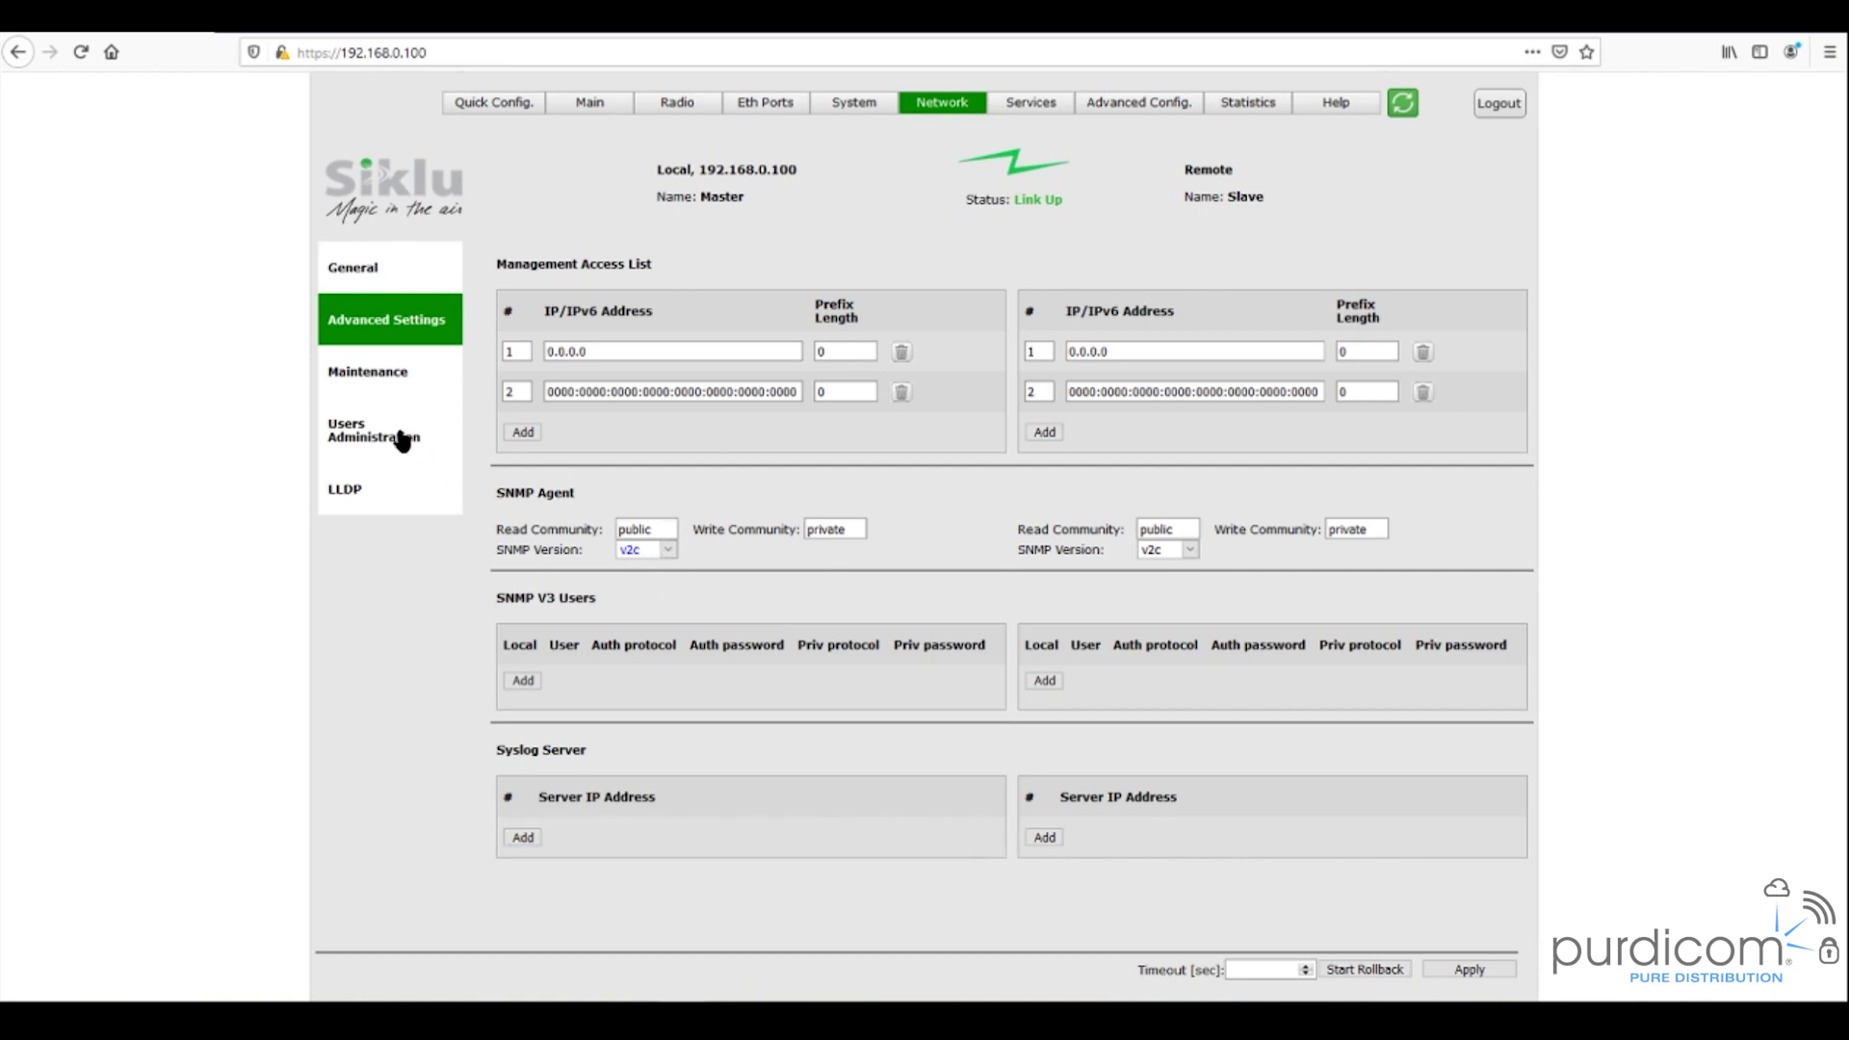
- Open Users Administration, inspect the admin password, and add then delete a new Tech user row
left_click(356, 438)
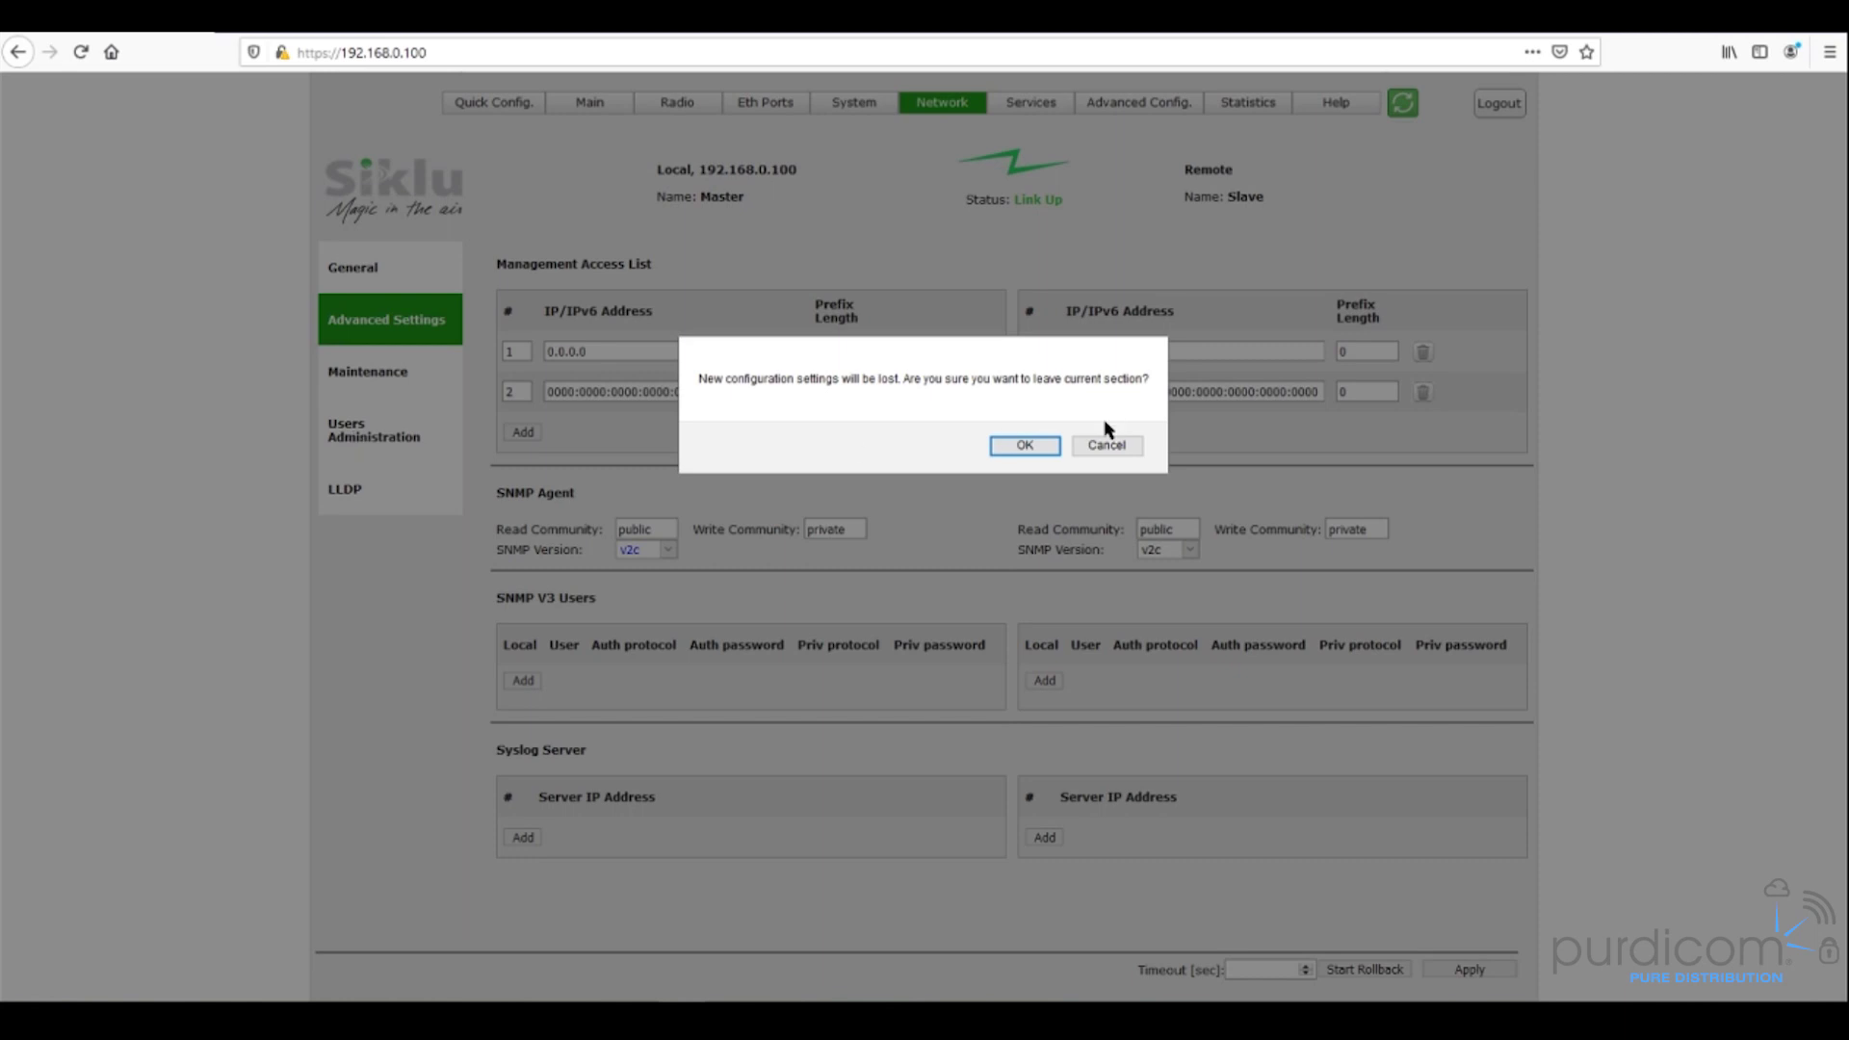
left_click(1024, 446)
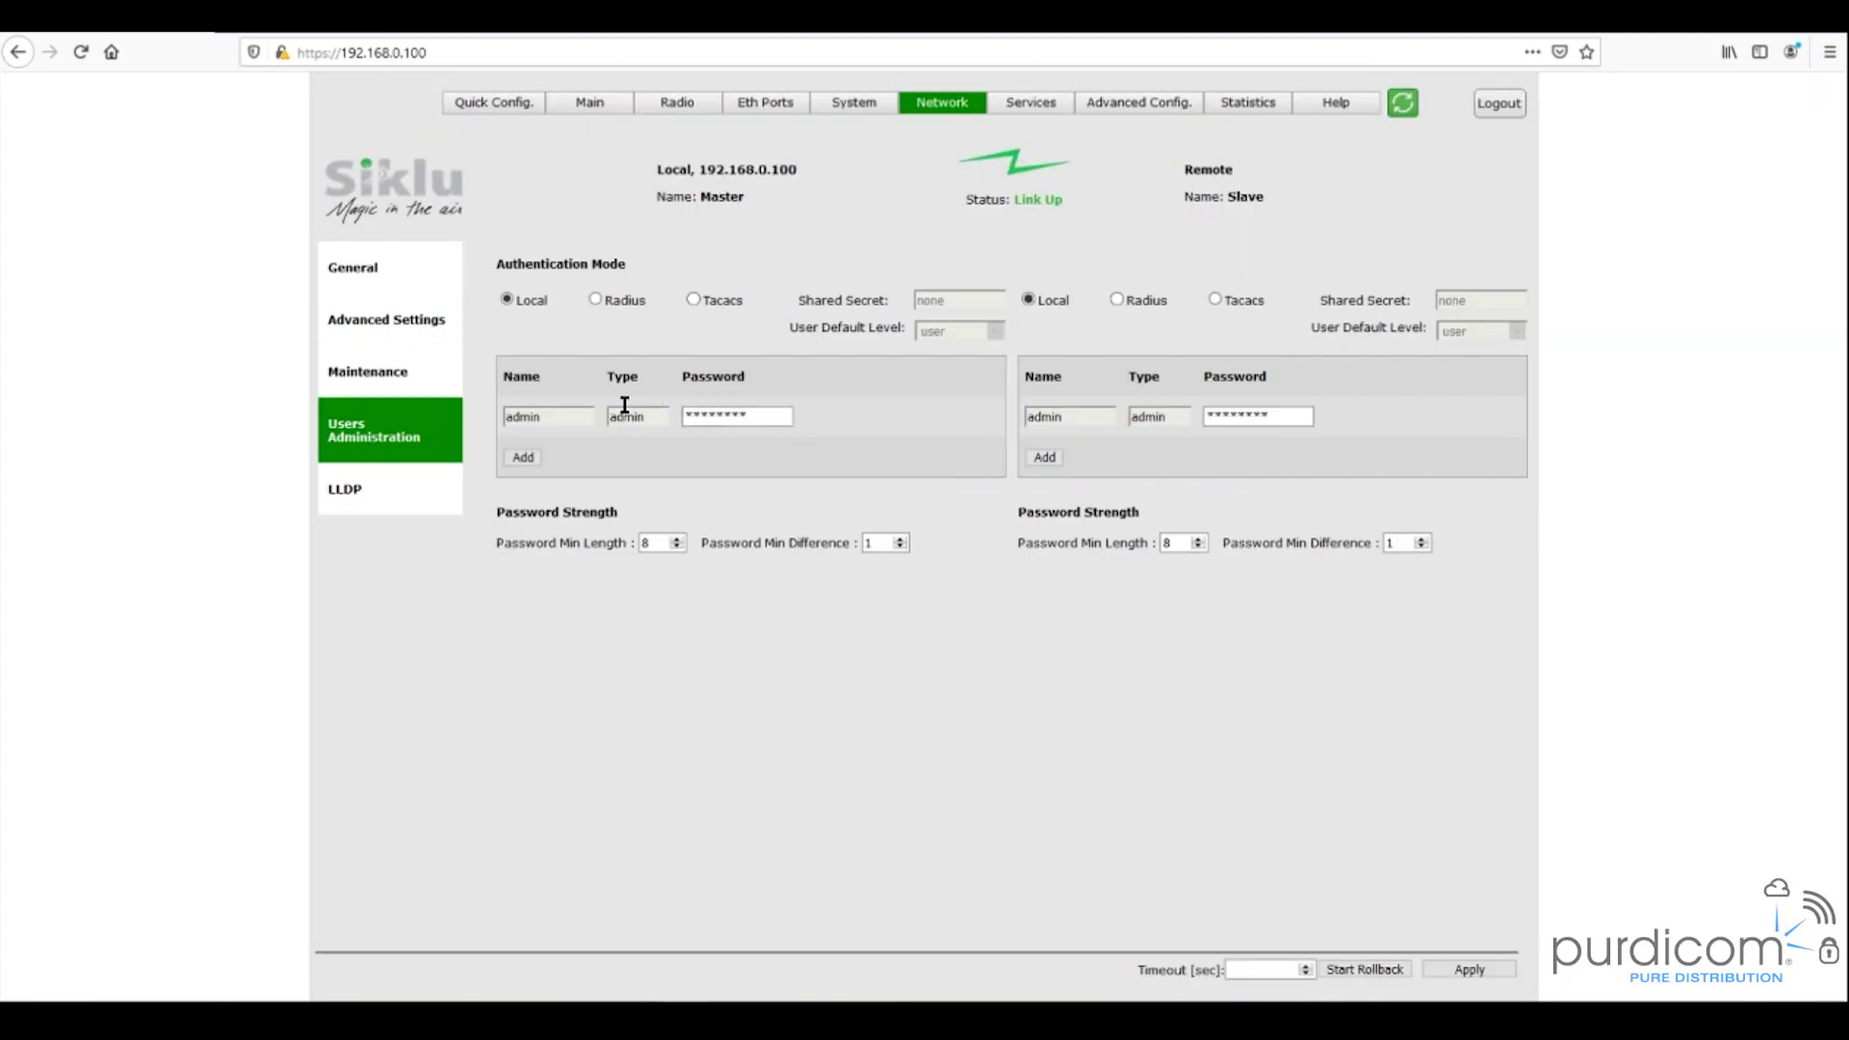
left_click(755, 416)
double_click(730, 416)
left_click(531, 459)
left_click(660, 459)
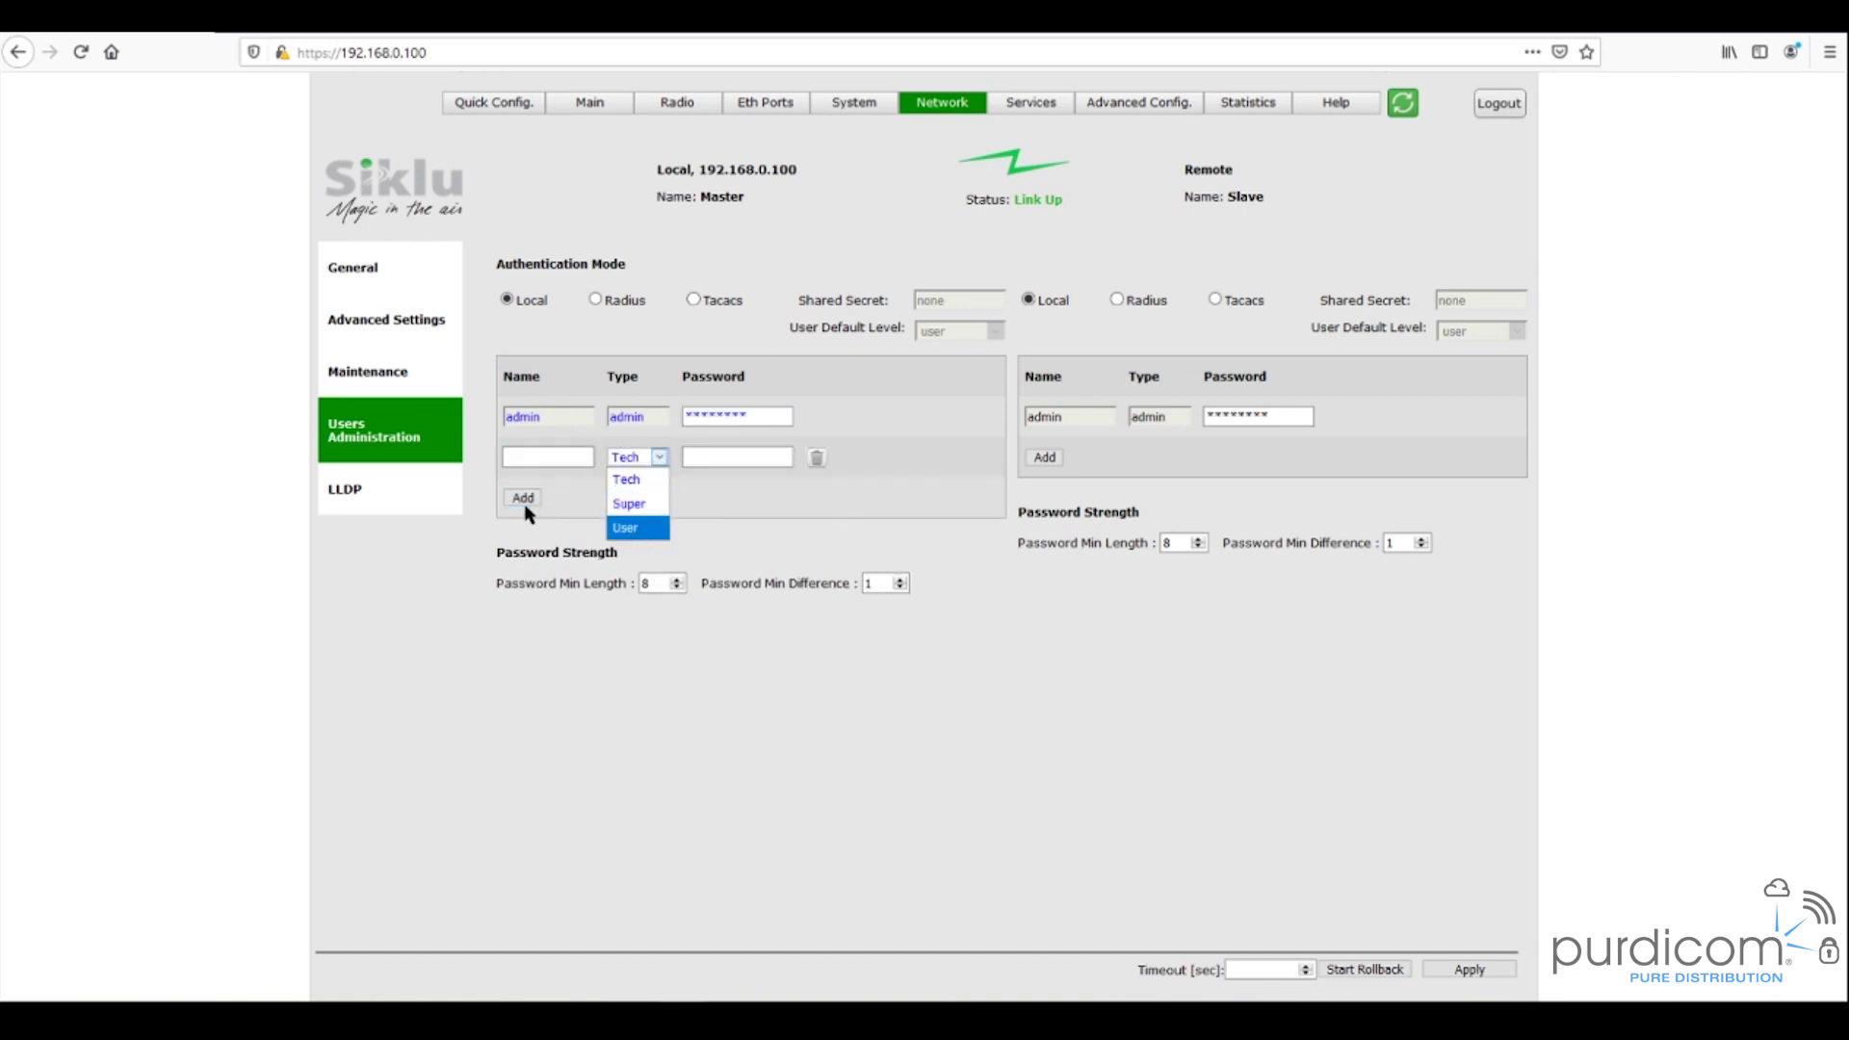
left_click(727, 497)
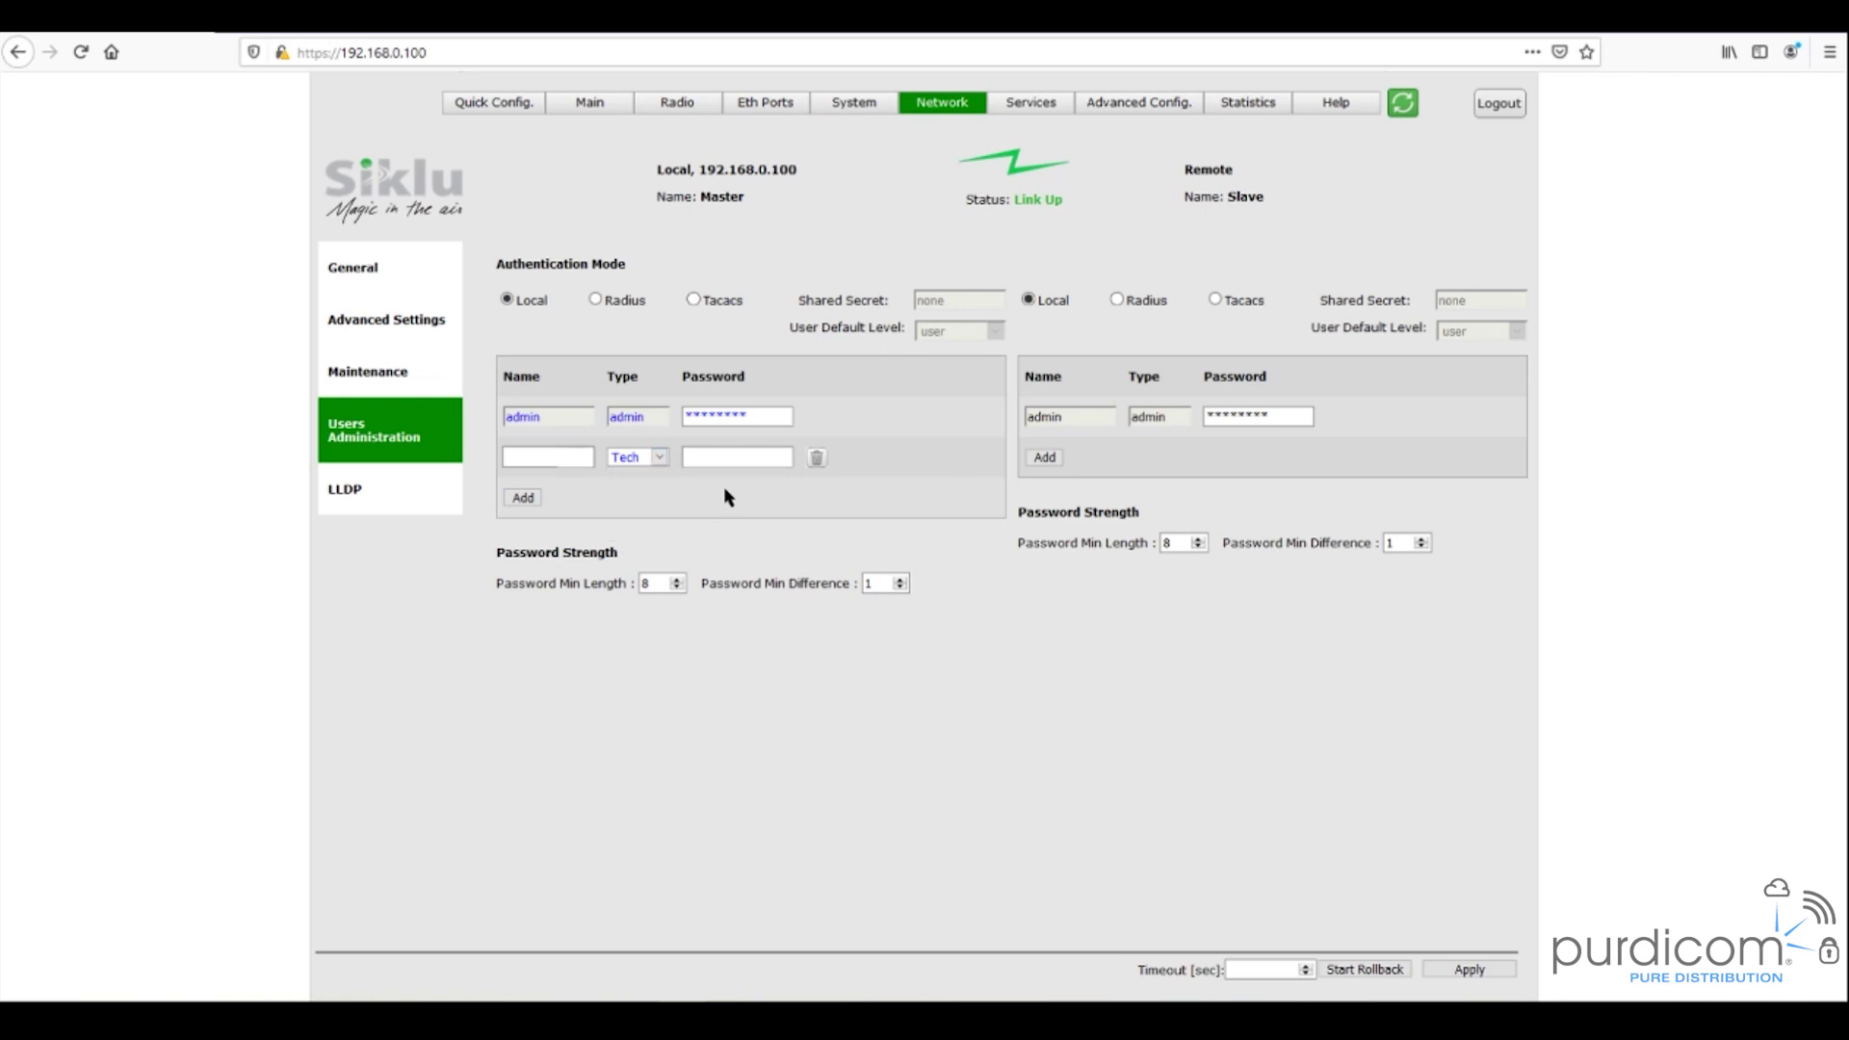
left_click(818, 459)
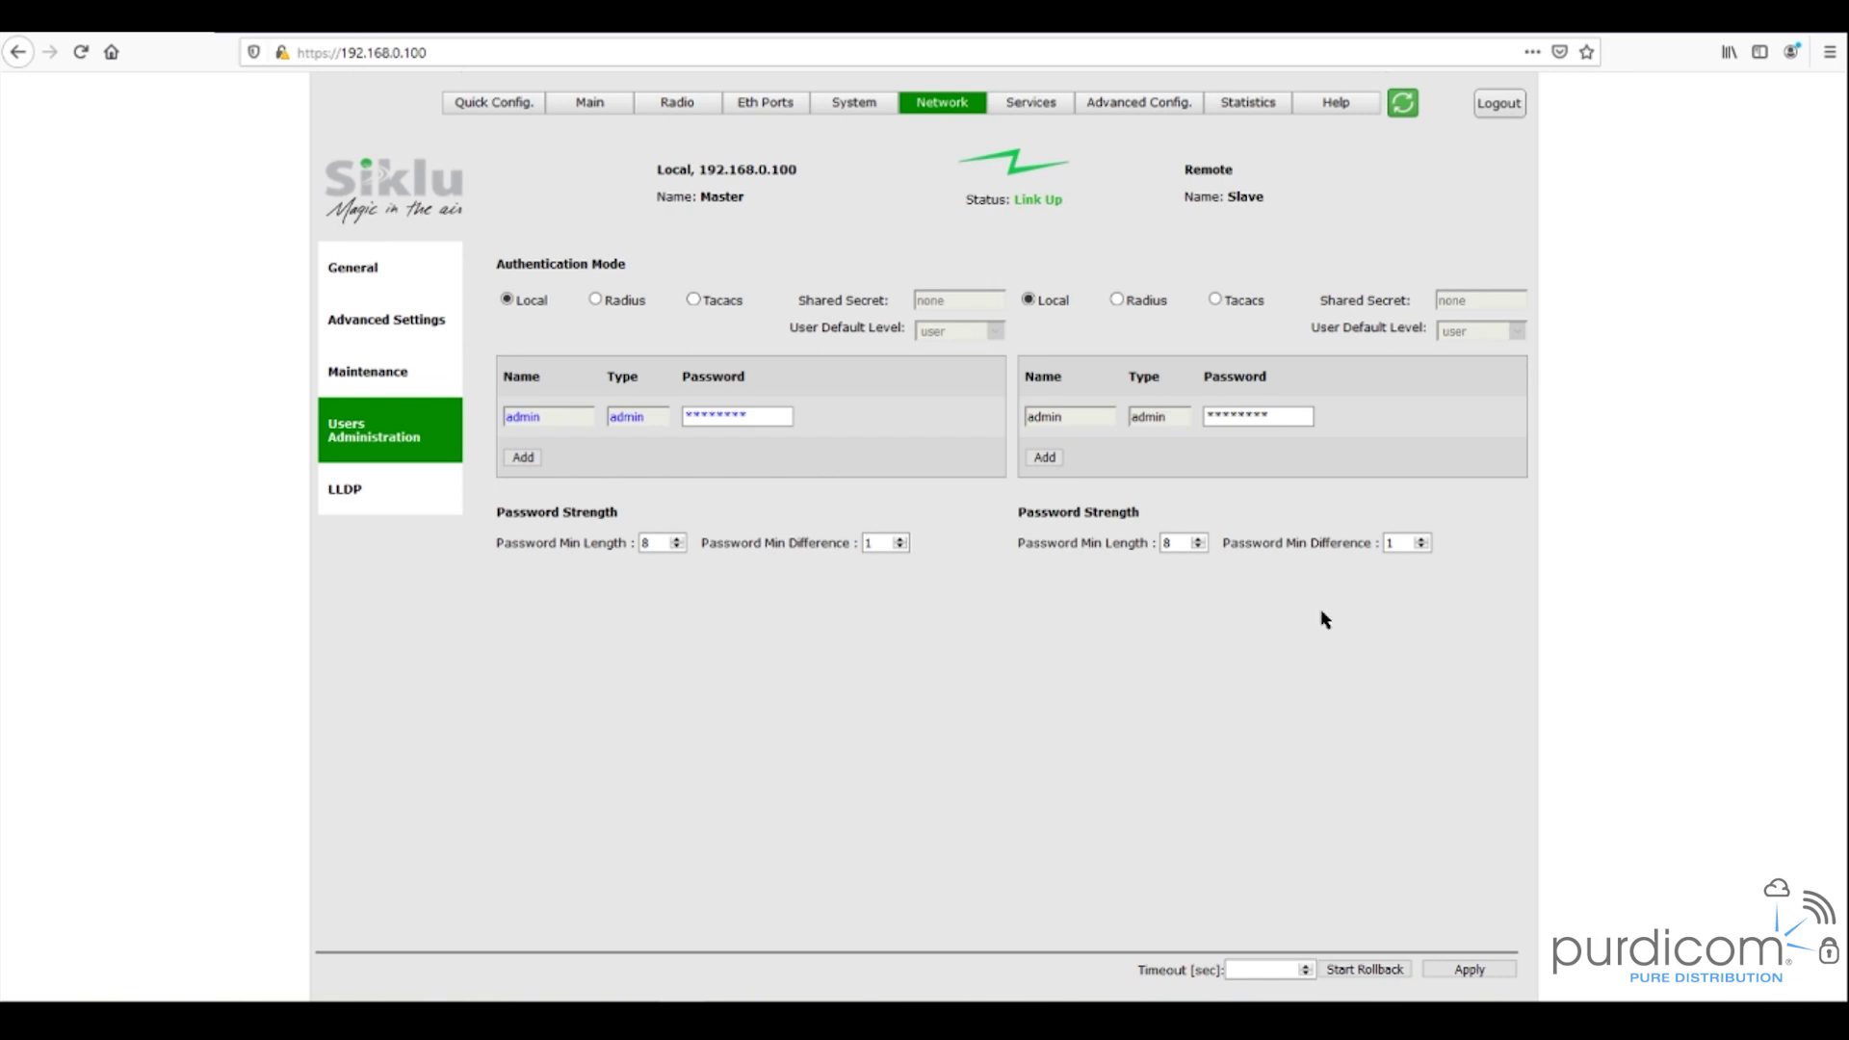
- Go back to the Main status page, confirming the prompt to leave Users Administration
left_click(595, 111)
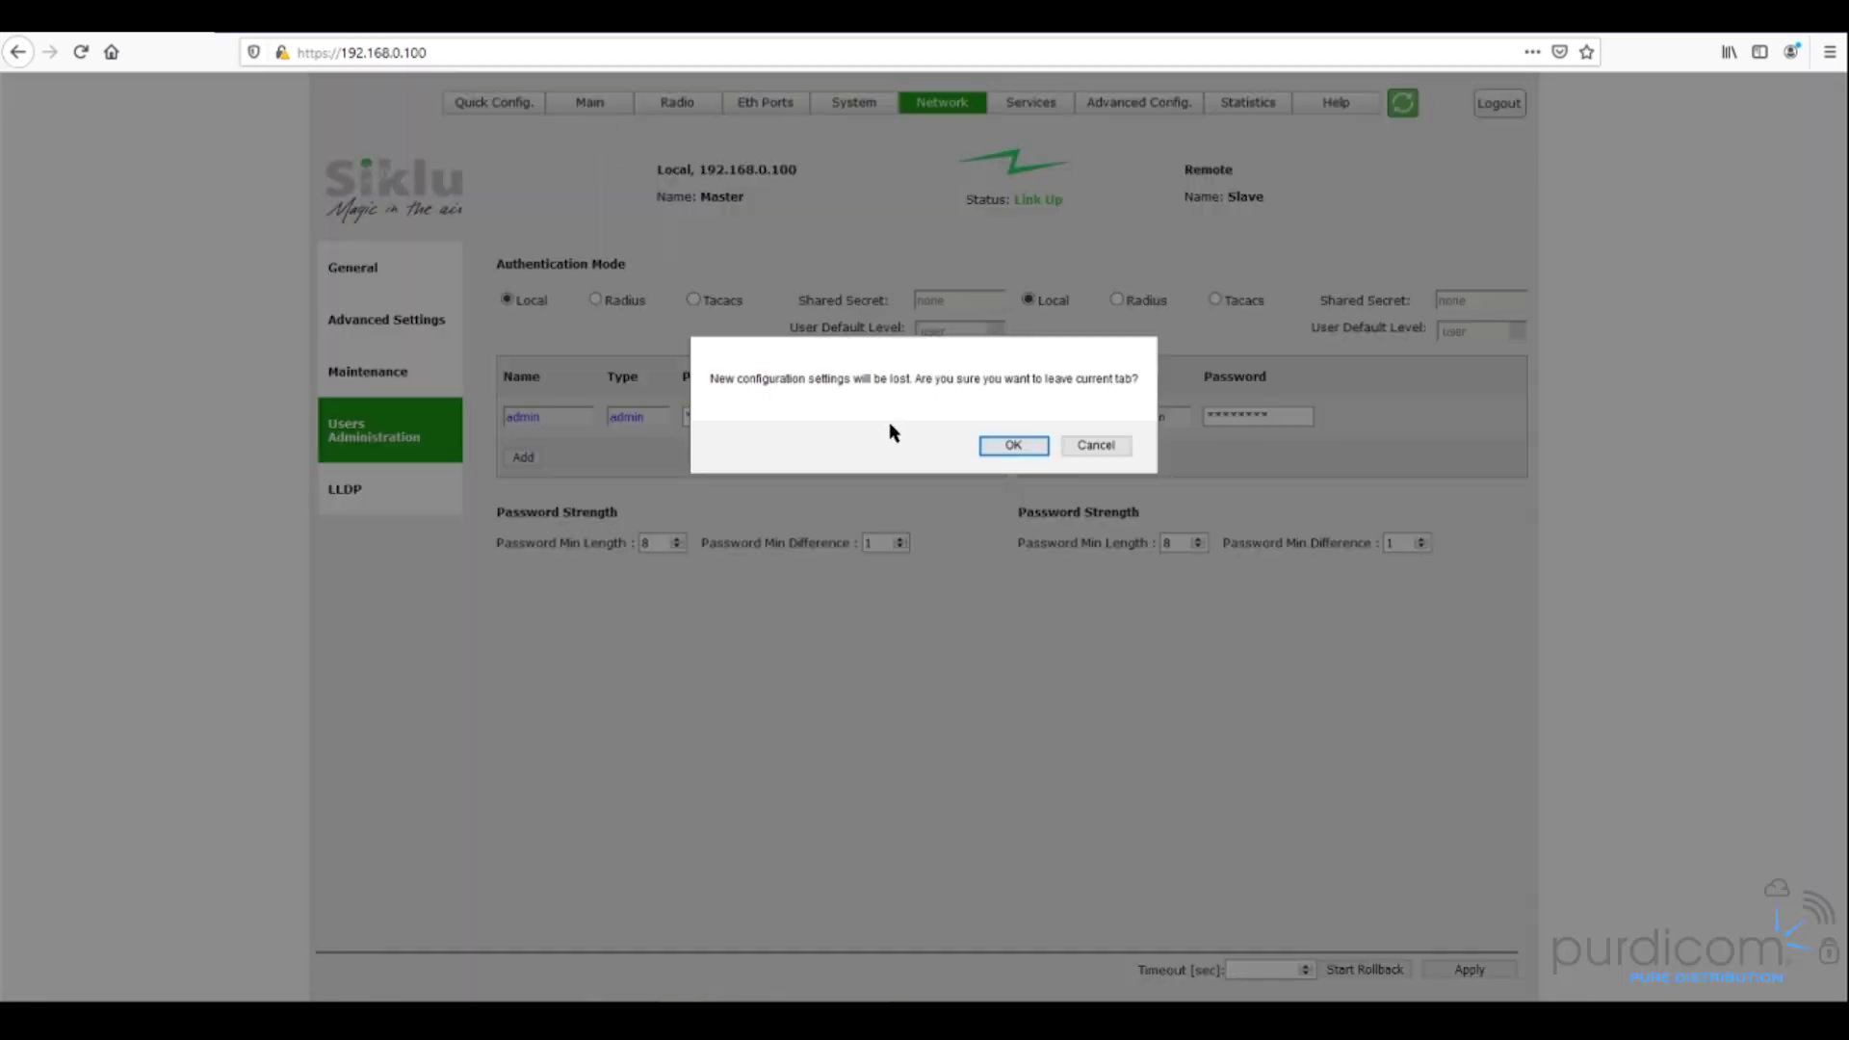
left_click(1013, 445)
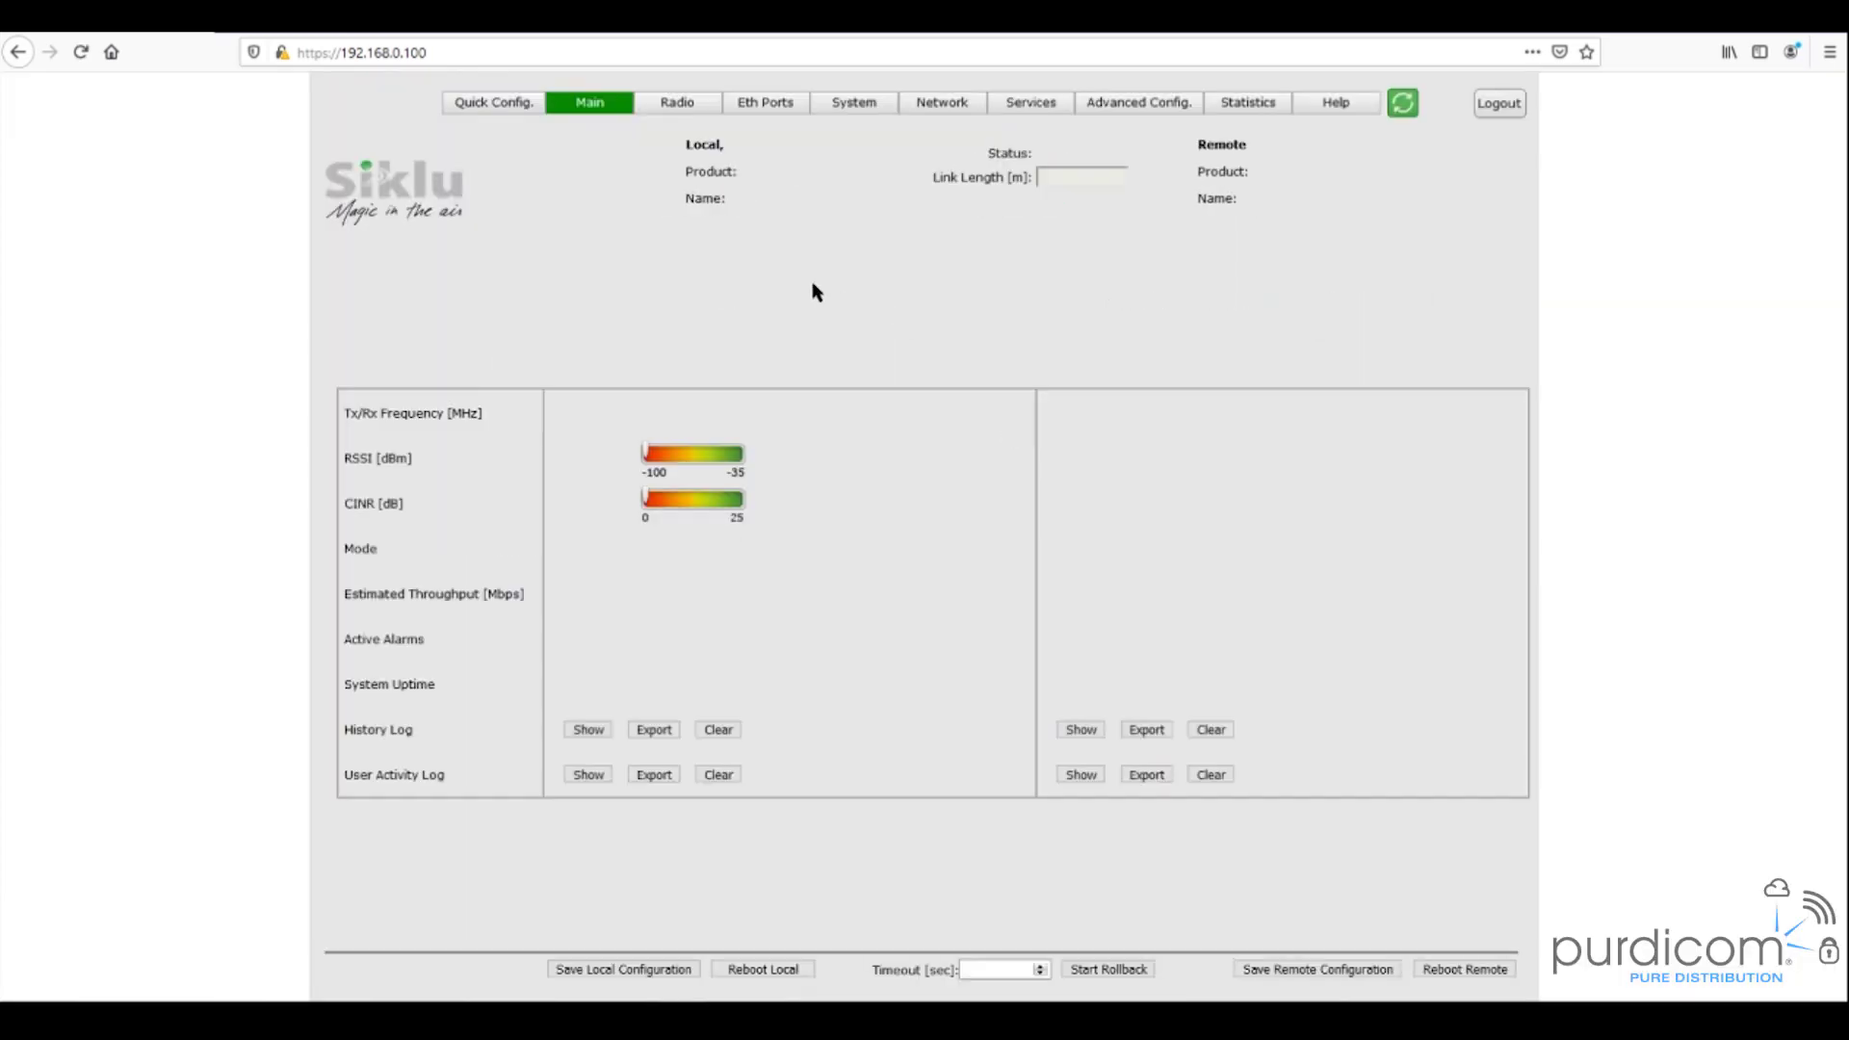